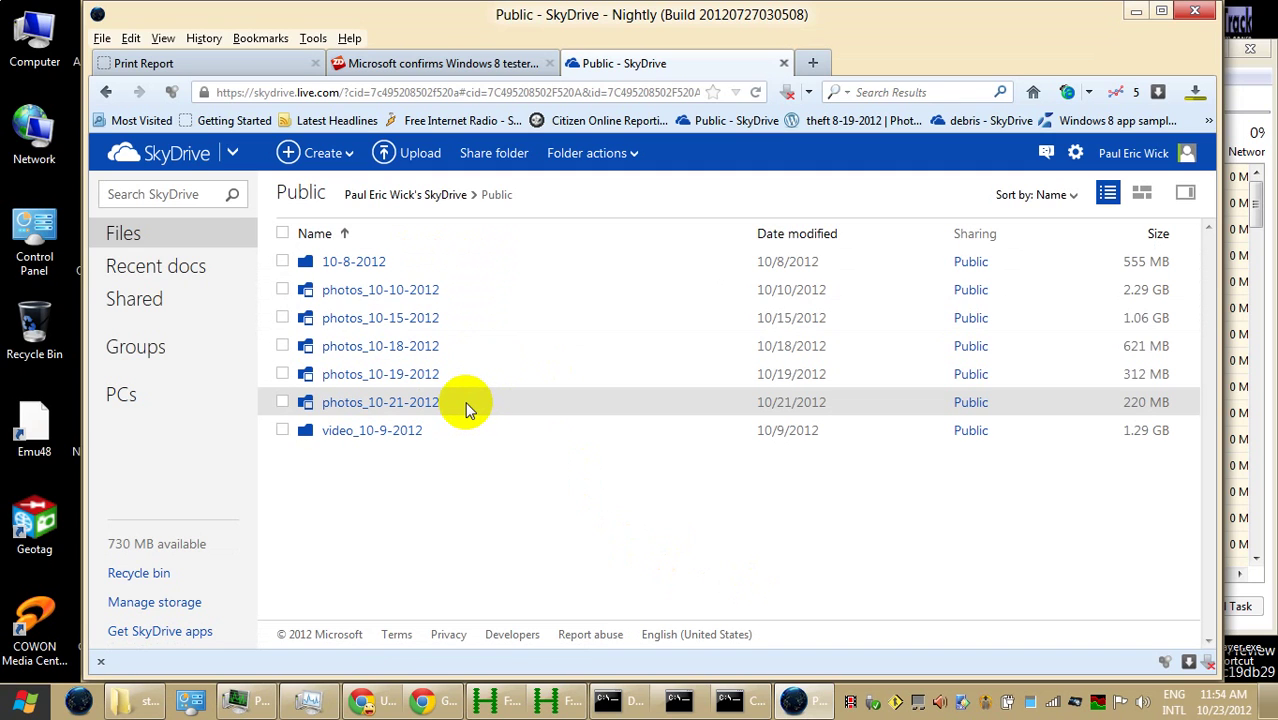
# Open the photos_10-21-2012 folder on SkyDrive and check the last photos in its list
pyautogui.click(417, 412)
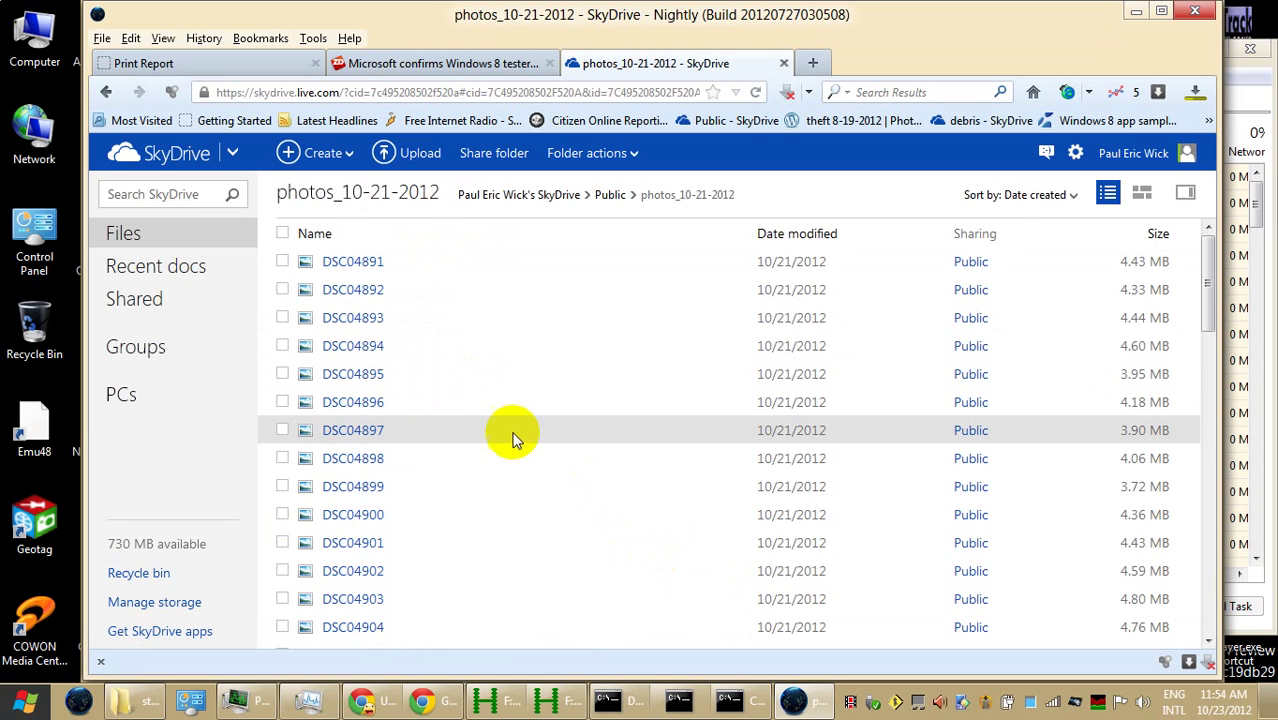
pyautogui.scroll(-10, 512, 437)
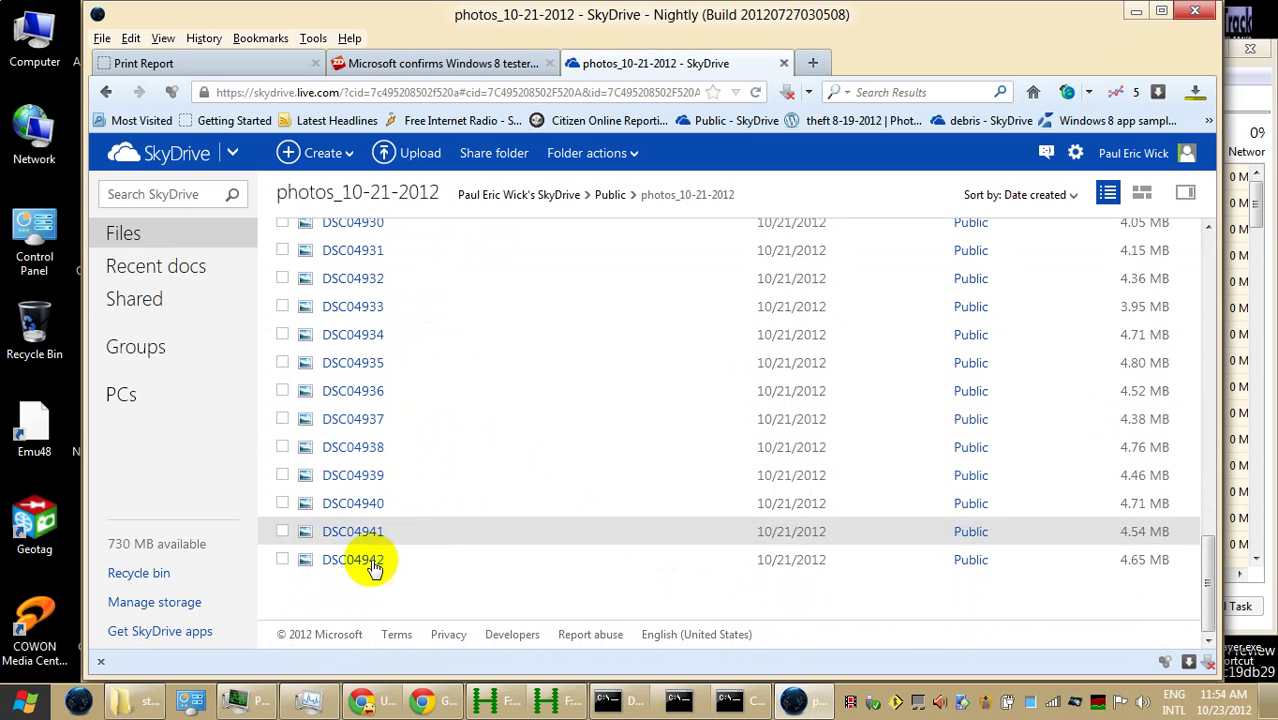
# Switch to File Explorer and open the 10-22-2012 folder inside pictures and video on TOSHIBA EXT (F:)
pyautogui.click(128, 698)
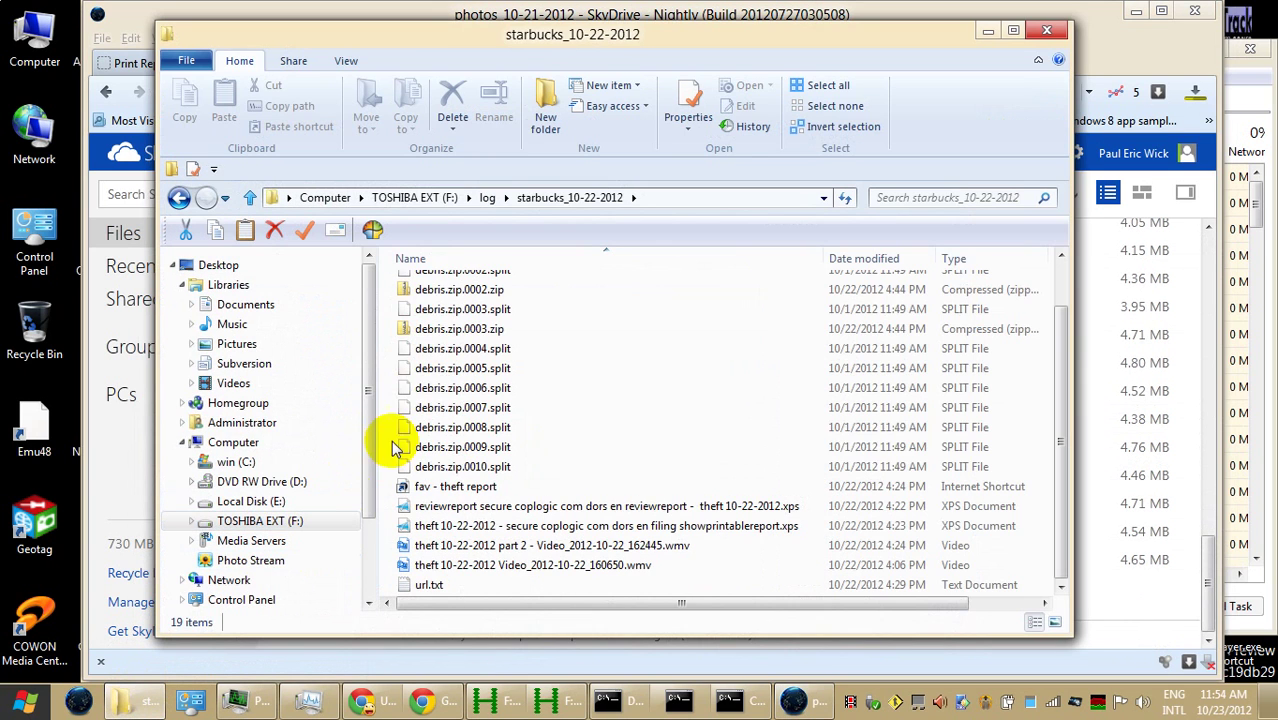
pyautogui.click(414, 197)
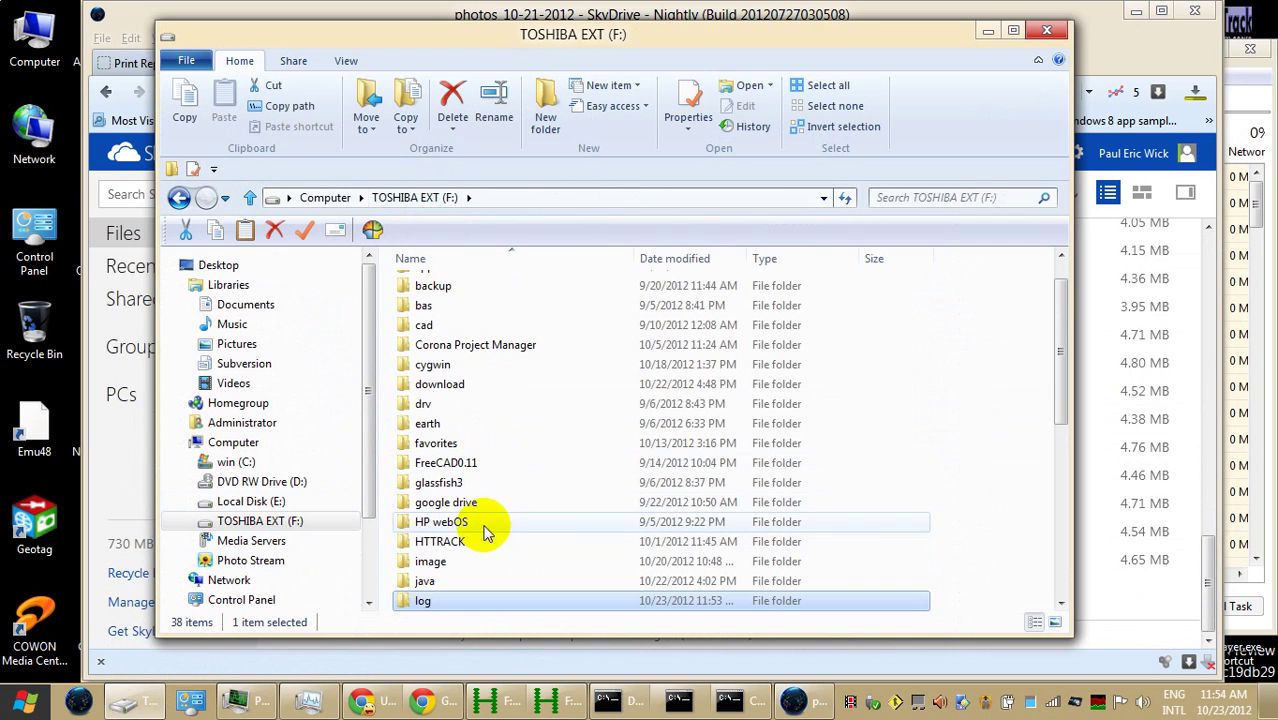
pyautogui.scroll(-5, 466, 505)
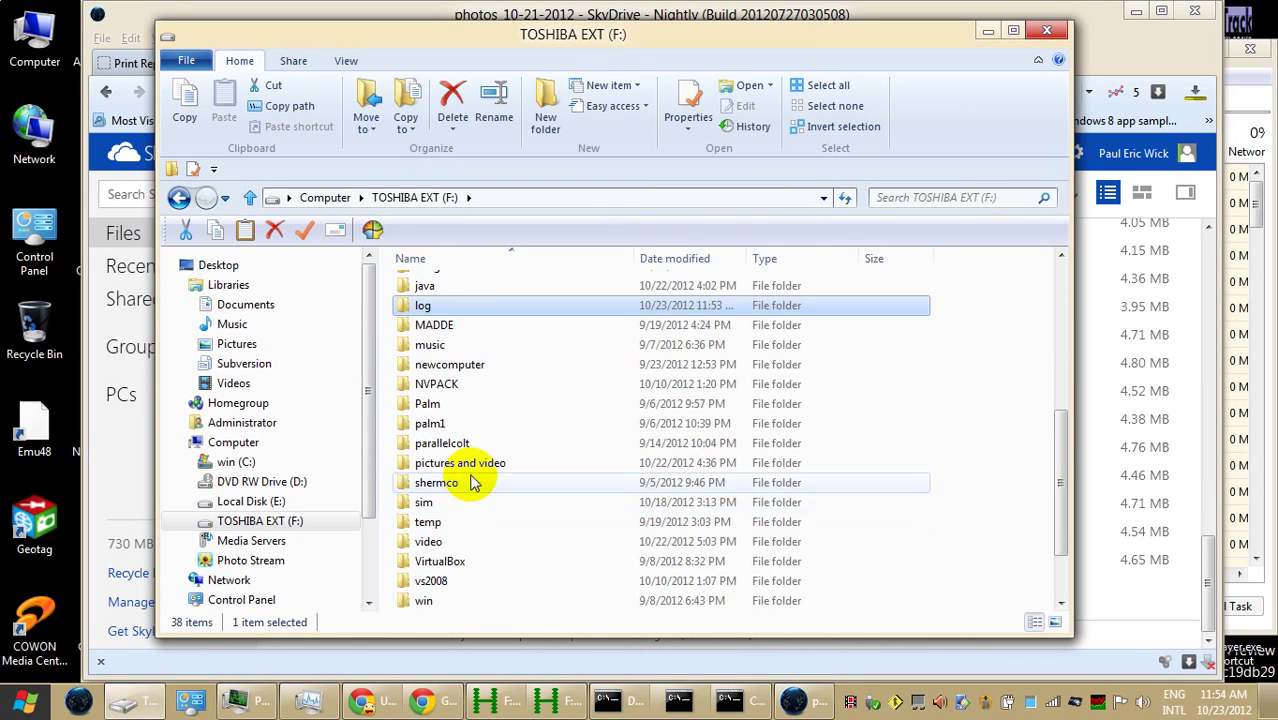
pyautogui.doubleClick(470, 470)
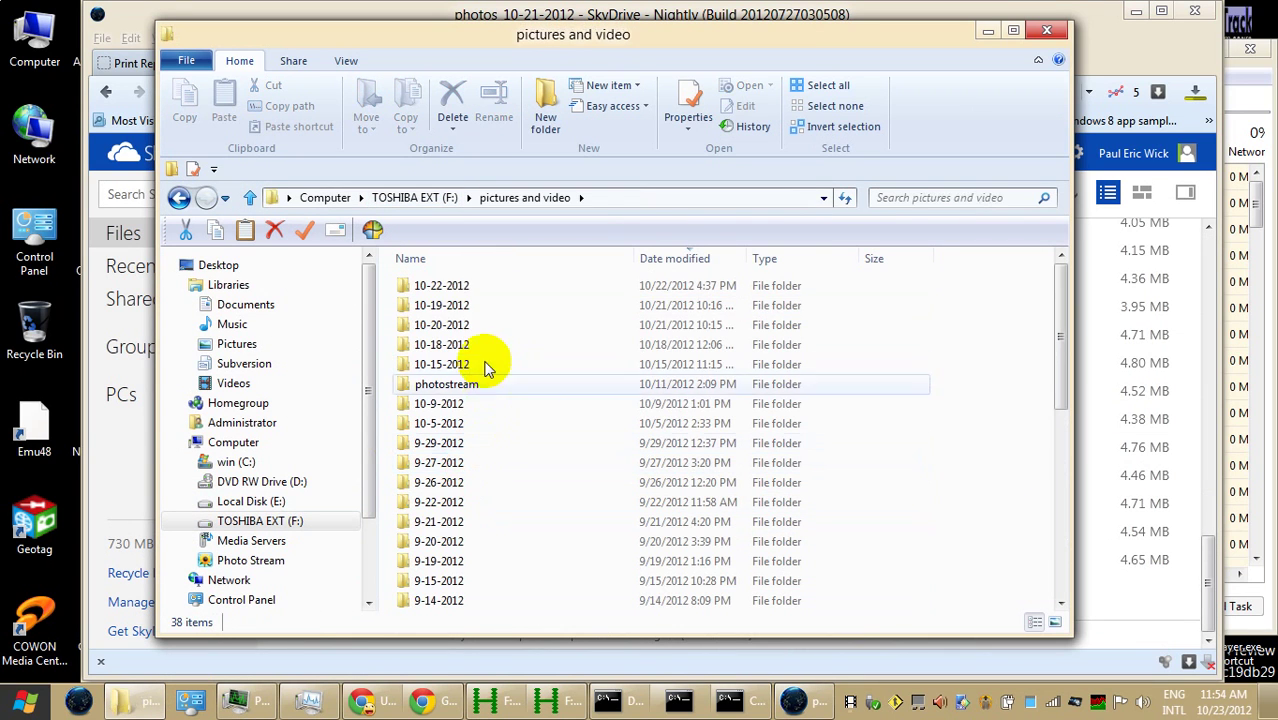
pyautogui.doubleClick(455, 285)
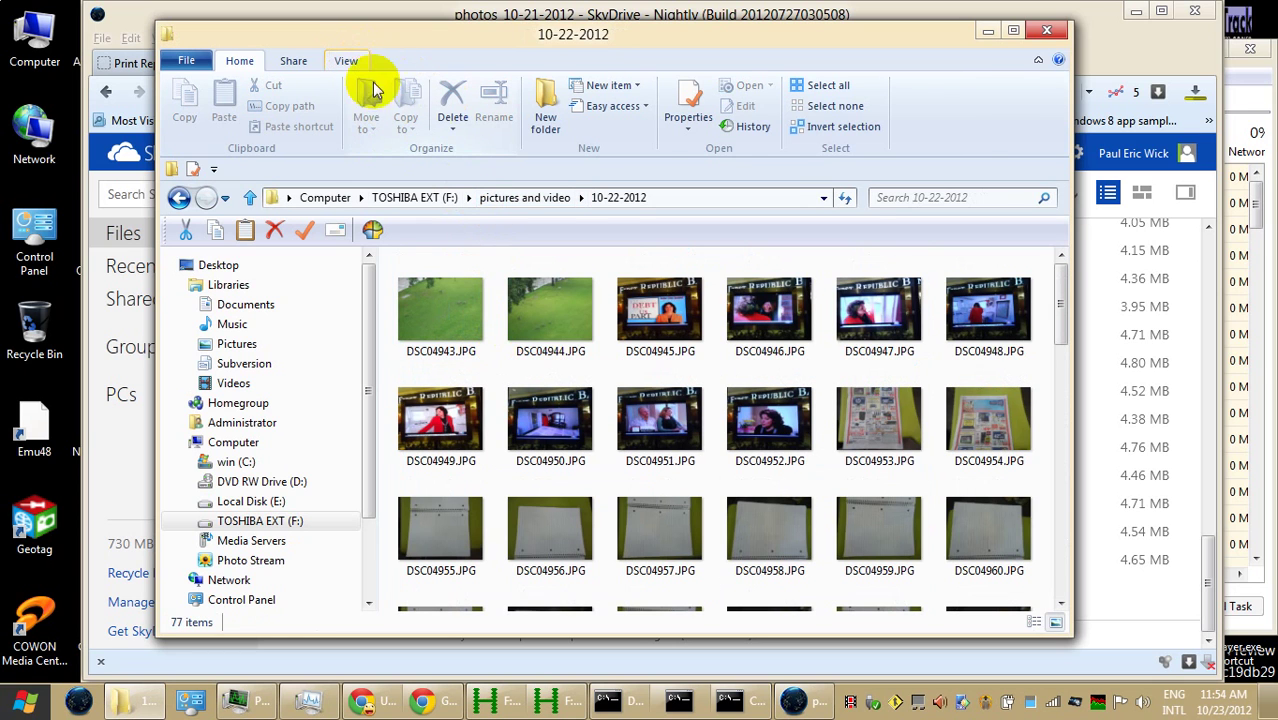
# Show the 10-22-2012 folder in Details layout, check its photo list through to the end, and minimize the window
pyautogui.click(345, 60)
pyautogui.click(495, 125)
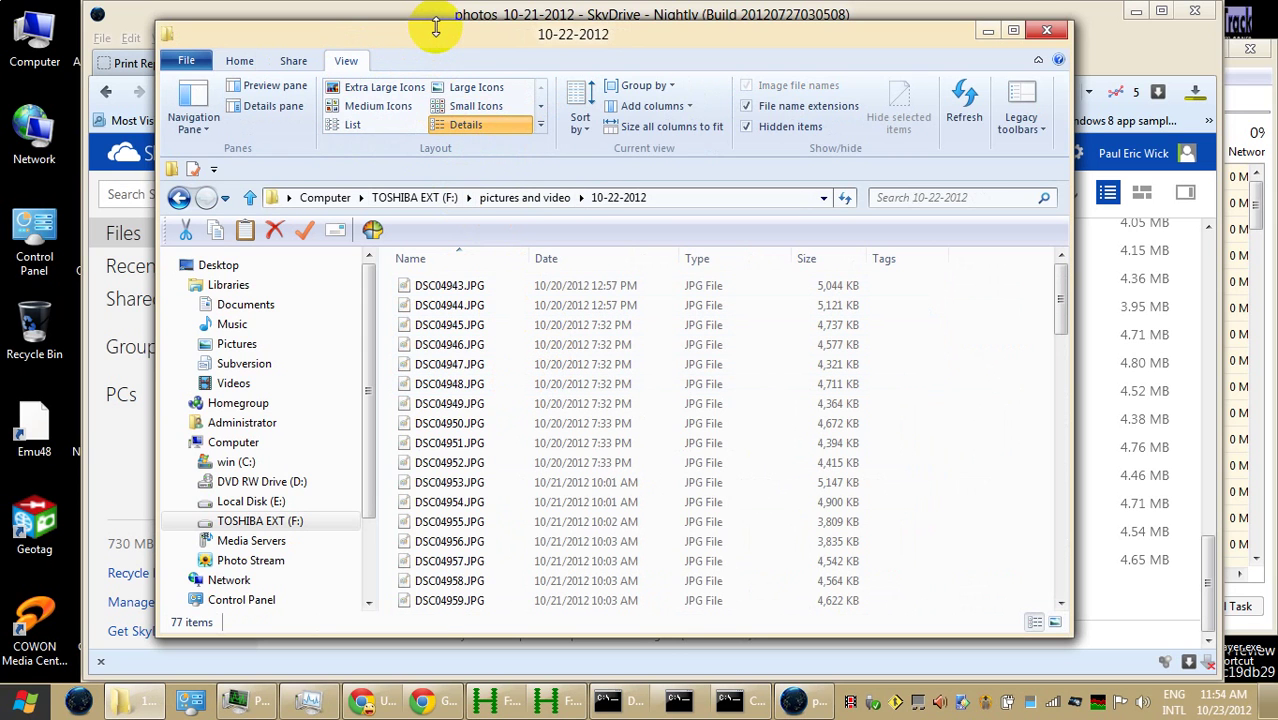
pyautogui.moveTo(608, 22); pyautogui.dragTo(575, 48)
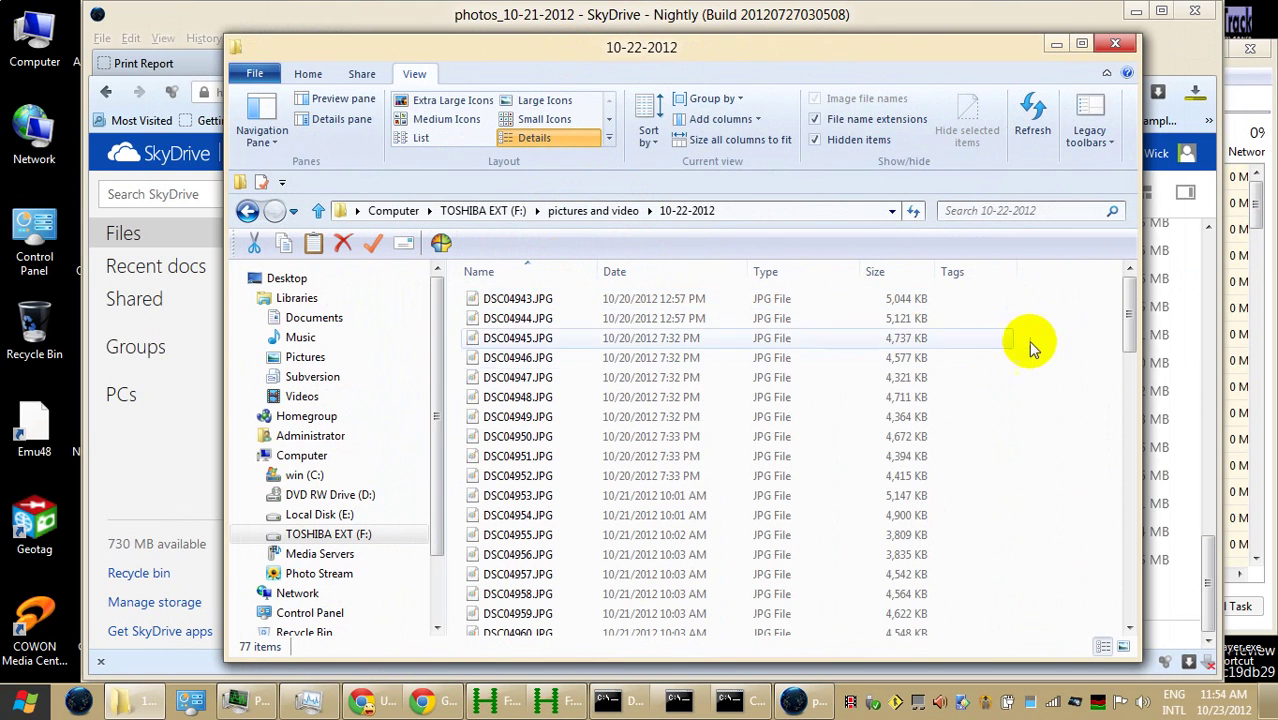
pyautogui.moveTo(1128, 320); pyautogui.dragTo(1175, 625)
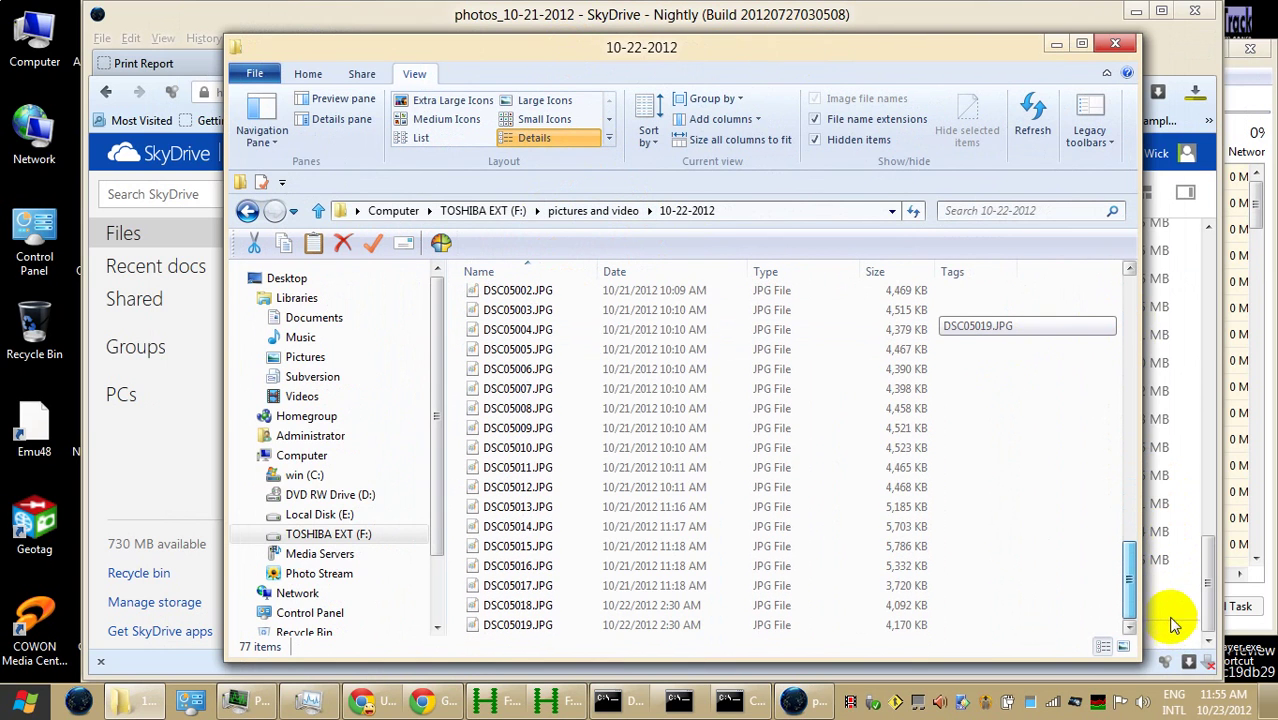
pyautogui.click(1056, 43)
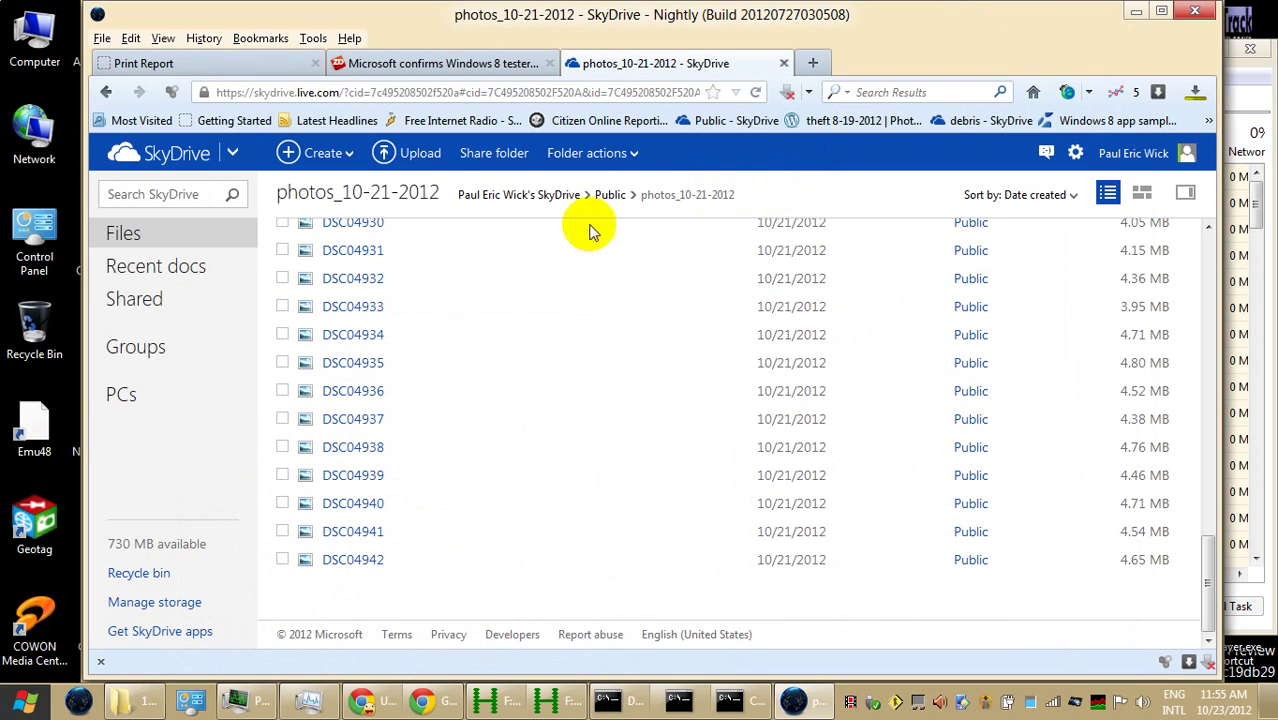
# Create a folder named photos_10-22-2012 in the Public folder on SkyDrive
pyautogui.scroll(1, 432, 221)
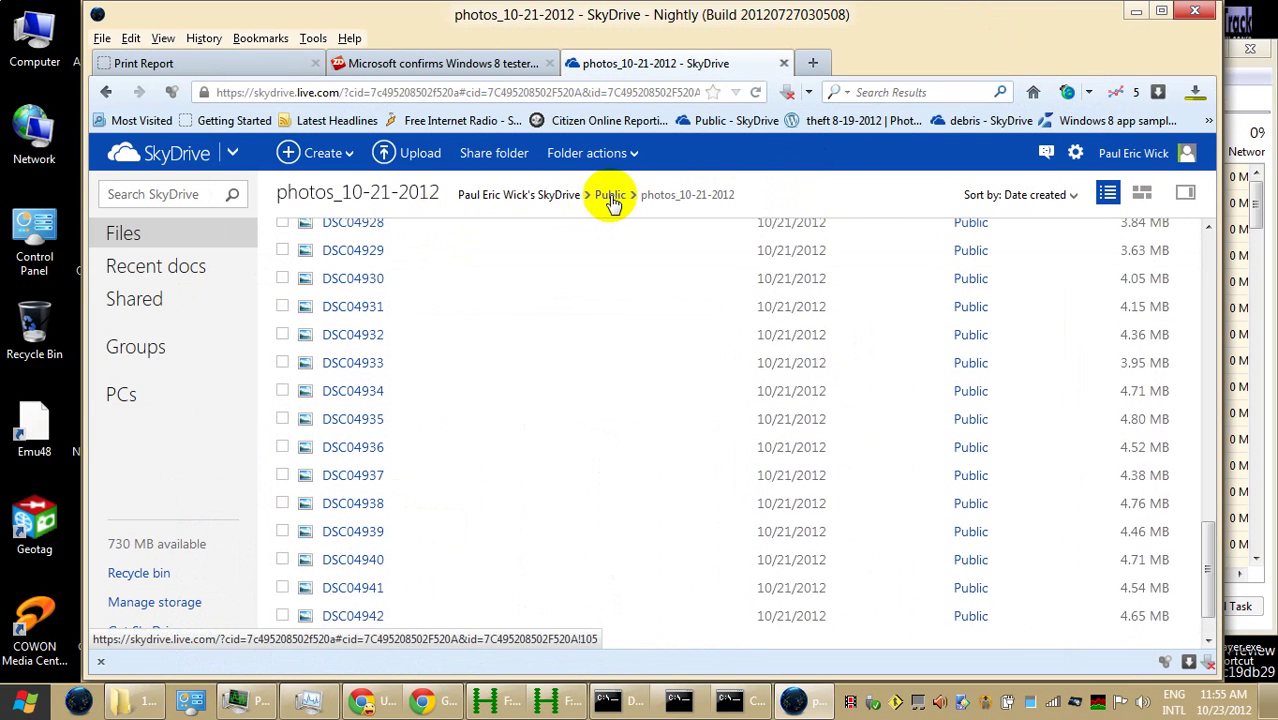
pyautogui.click(612, 197)
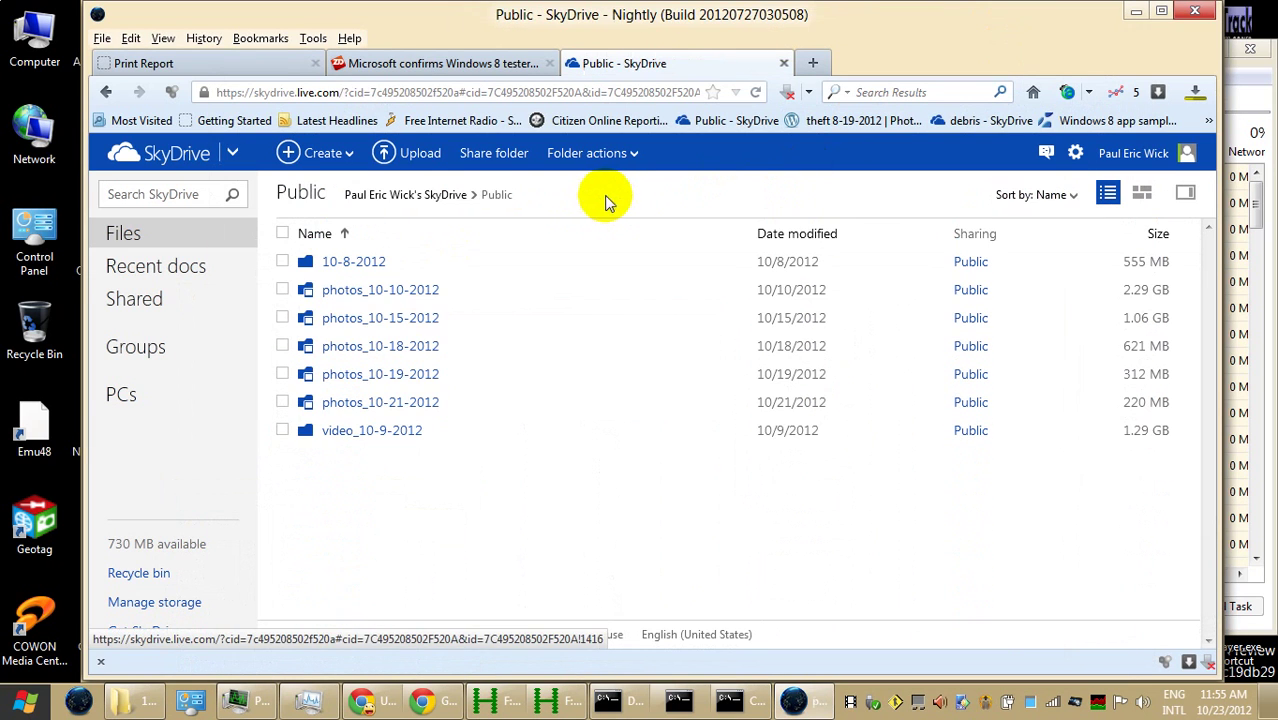
pyautogui.click(325, 160)
pyautogui.click(318, 190)
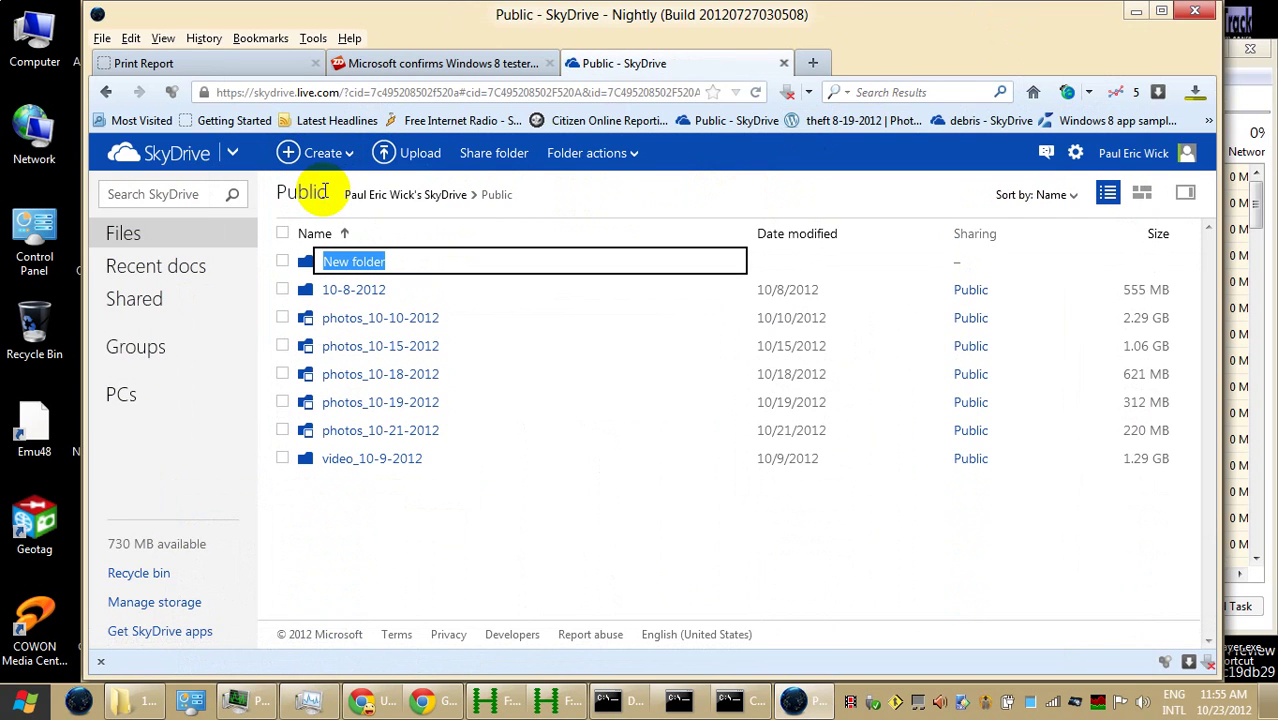
pyautogui.write('photos_10-22-2012')
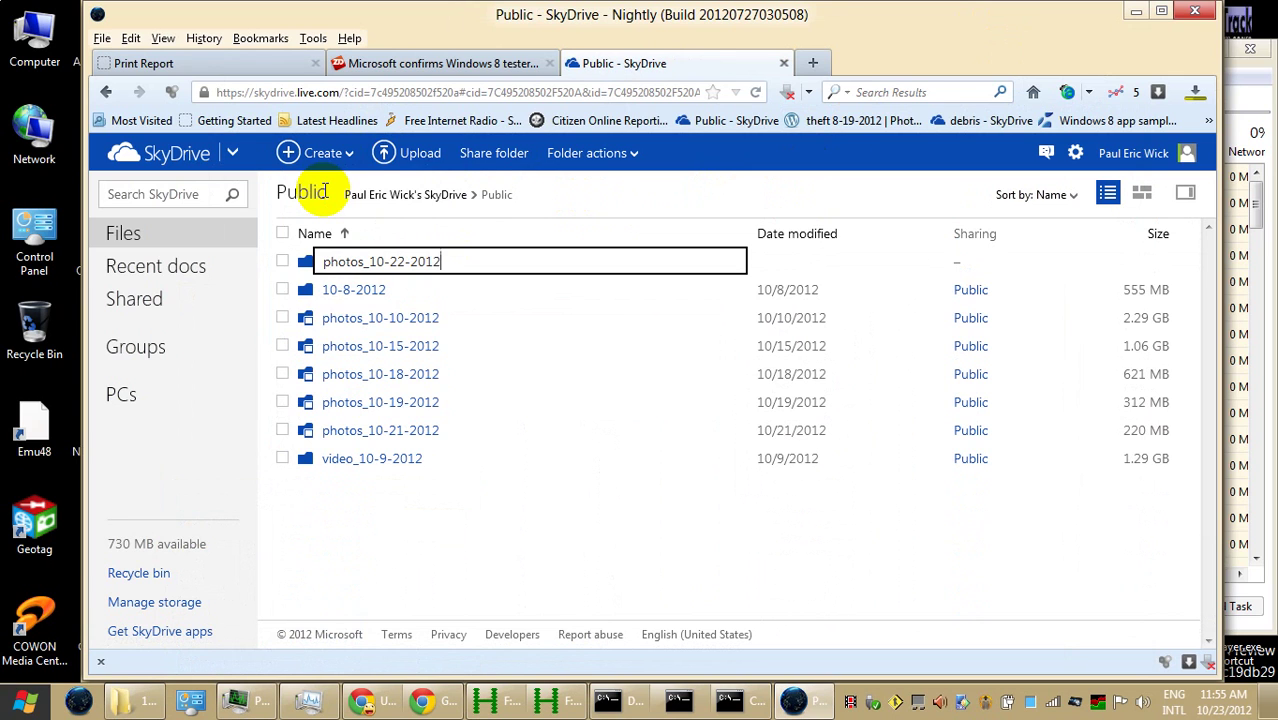
pyautogui.press('Return')
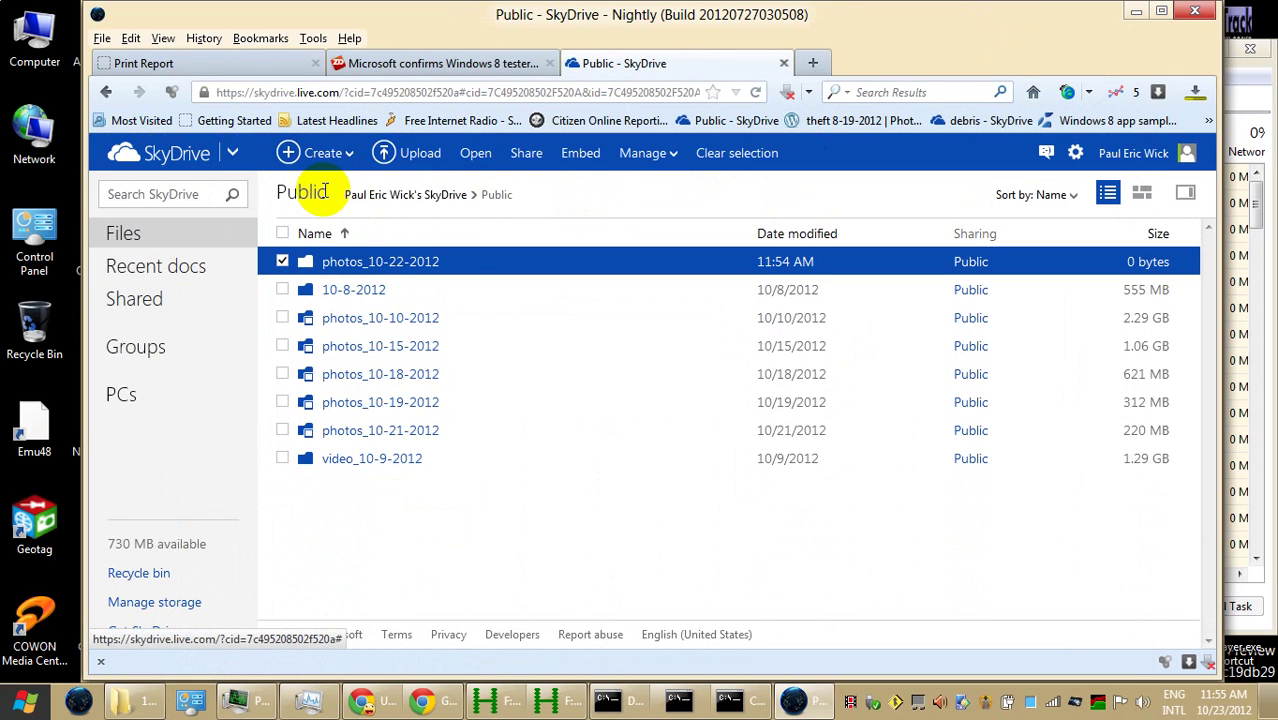
# Upload all photos from the local pictures and video\10-22-2012 folder into SkyDrive's photos_10-22-2012 folder
pyautogui.click(374, 261)
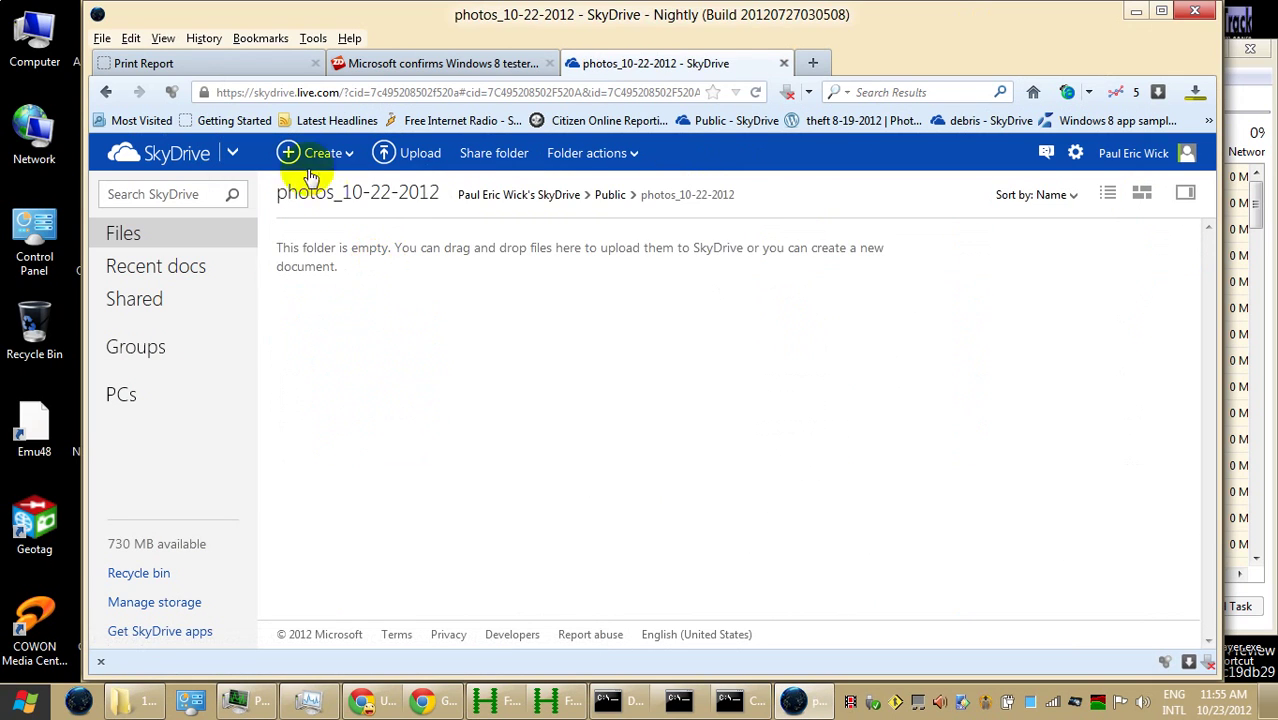
pyautogui.click(415, 150)
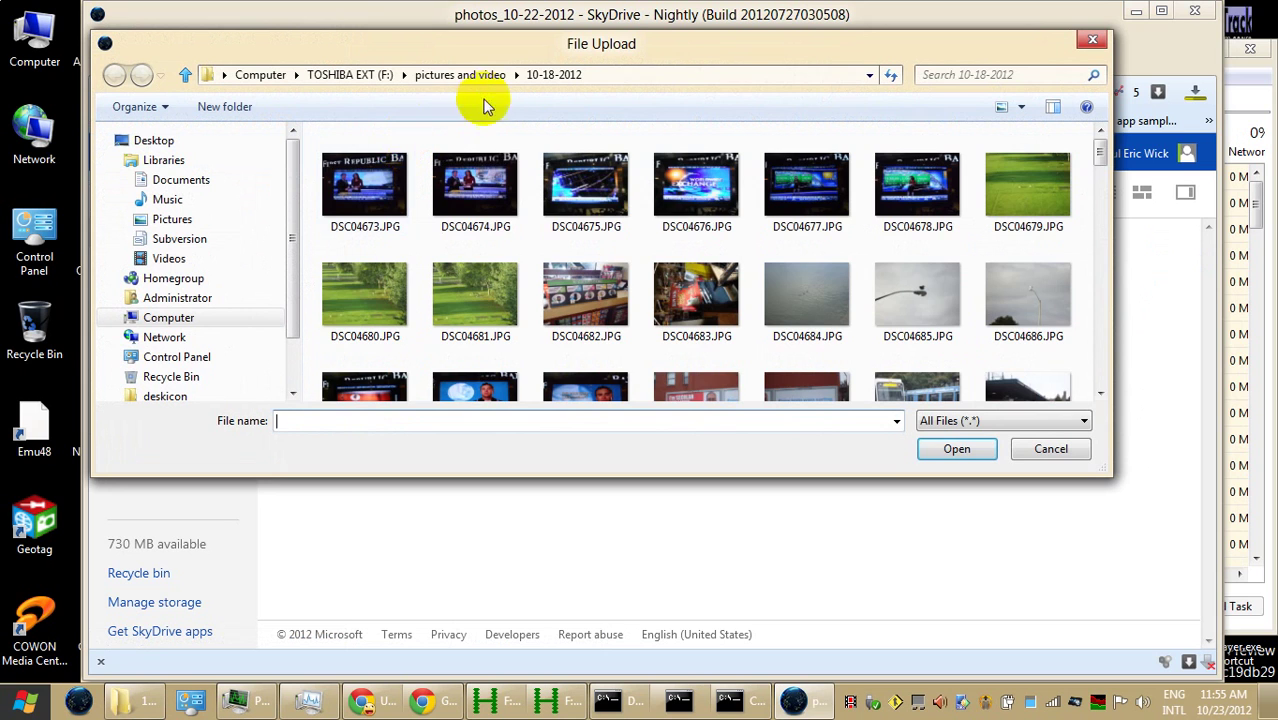
pyautogui.click(460, 80)
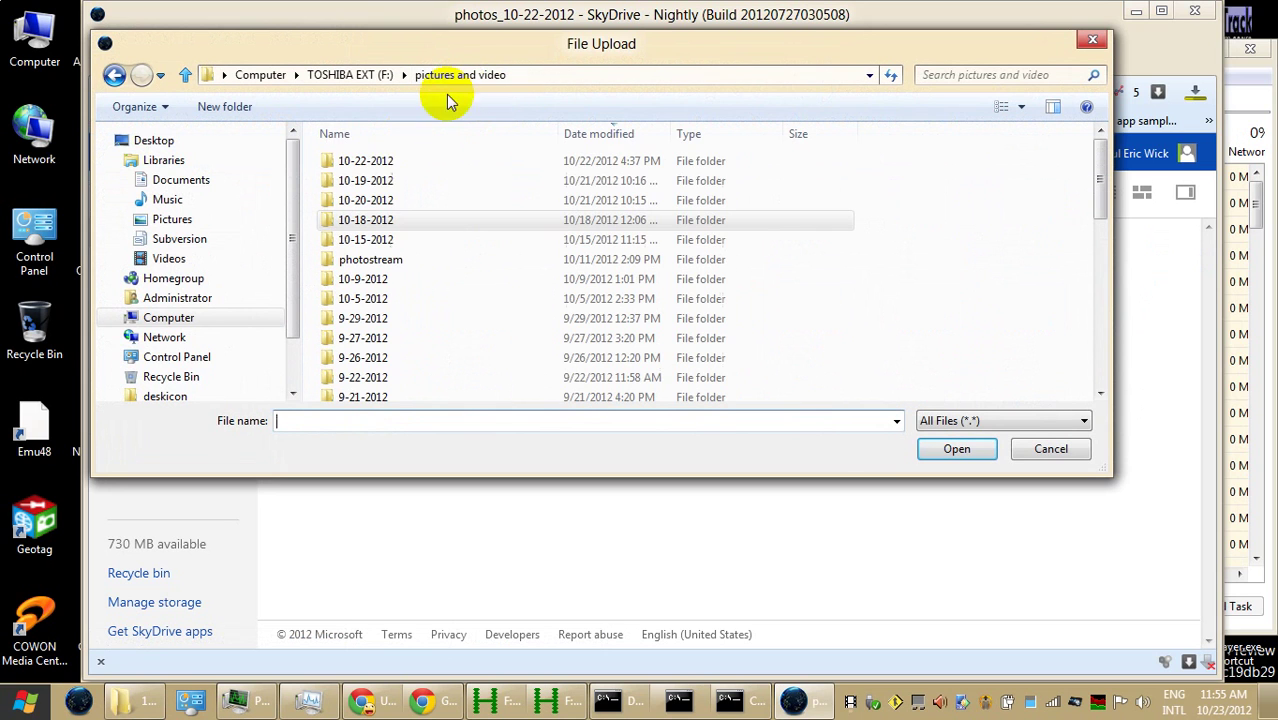
pyautogui.click(384, 170)
pyautogui.doubleClick(384, 170)
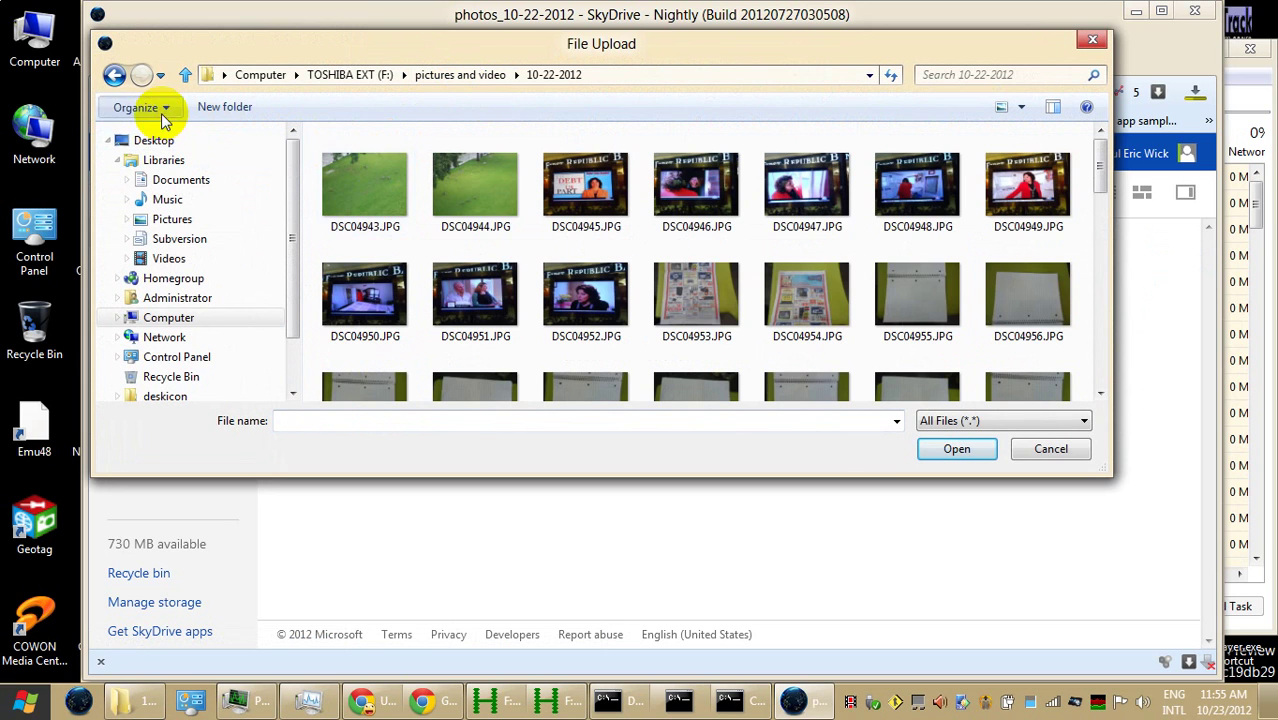
pyautogui.click(140, 106)
pyautogui.click(155, 242)
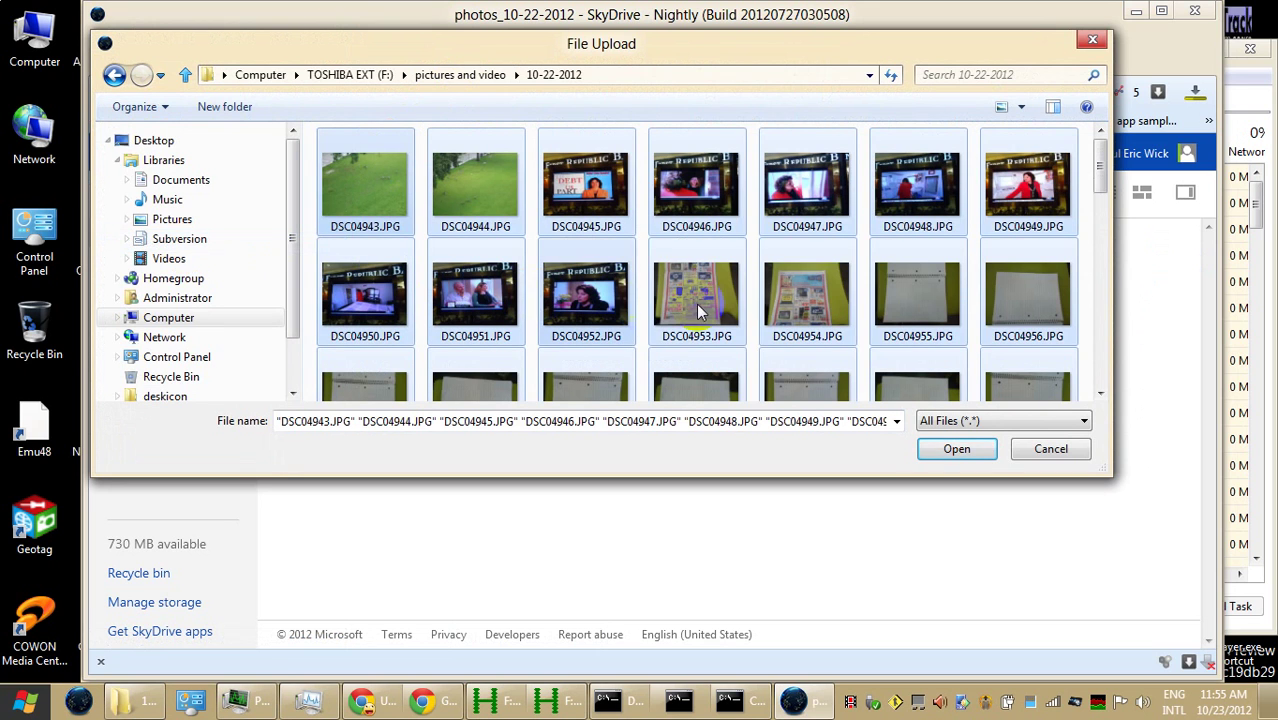
pyautogui.click(925, 449)
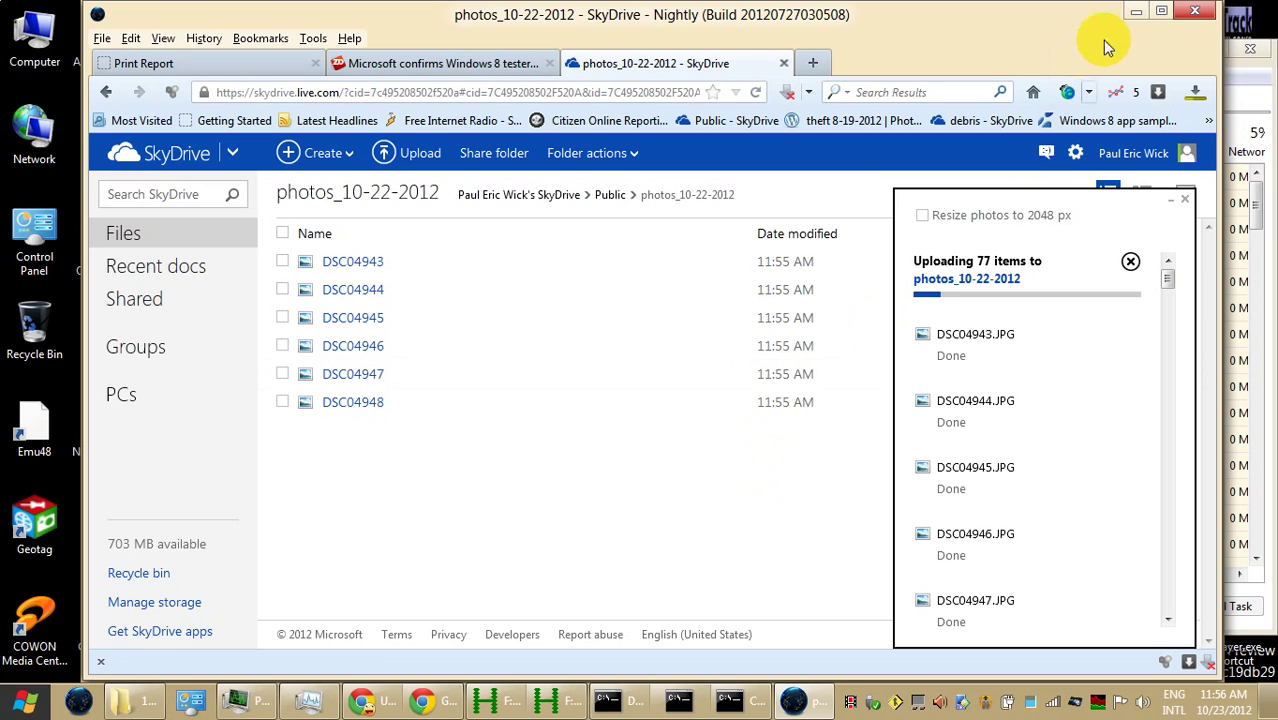
# Minimize the browser and open DSC05019.JPG from the local 10-22-2012 folder in Paint
pyautogui.click(1138, 12)
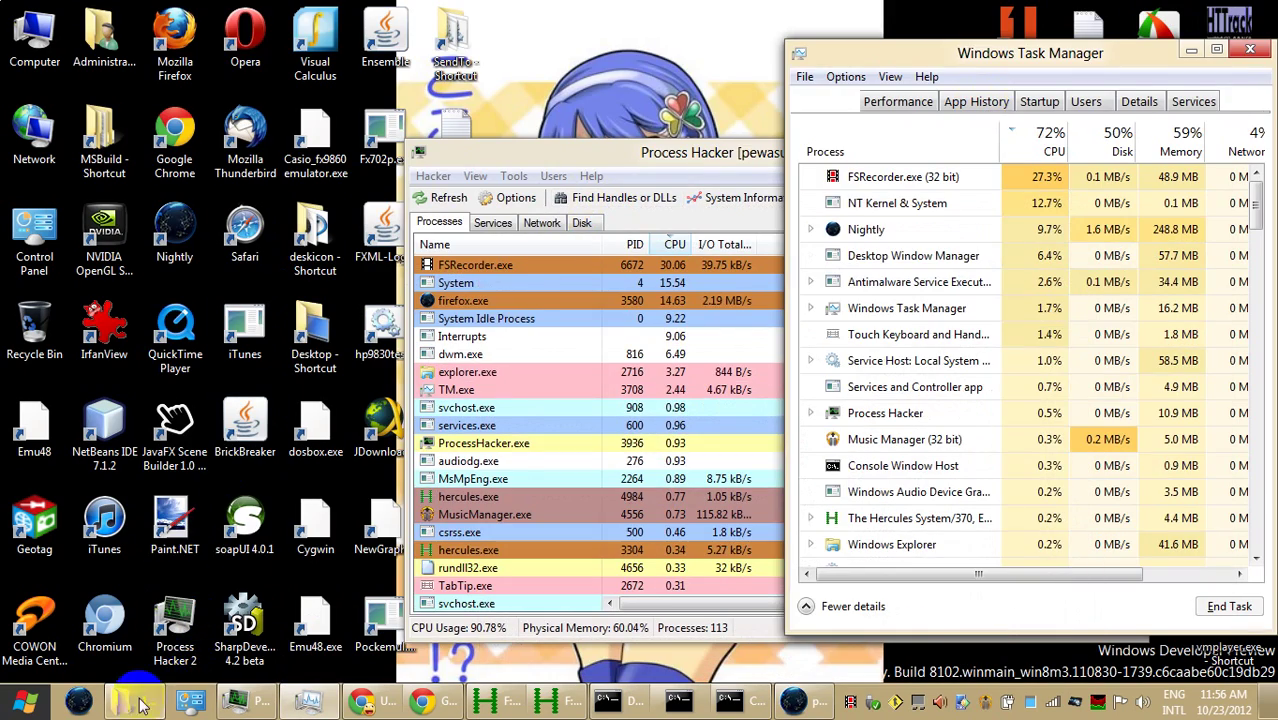
pyautogui.click(122, 700)
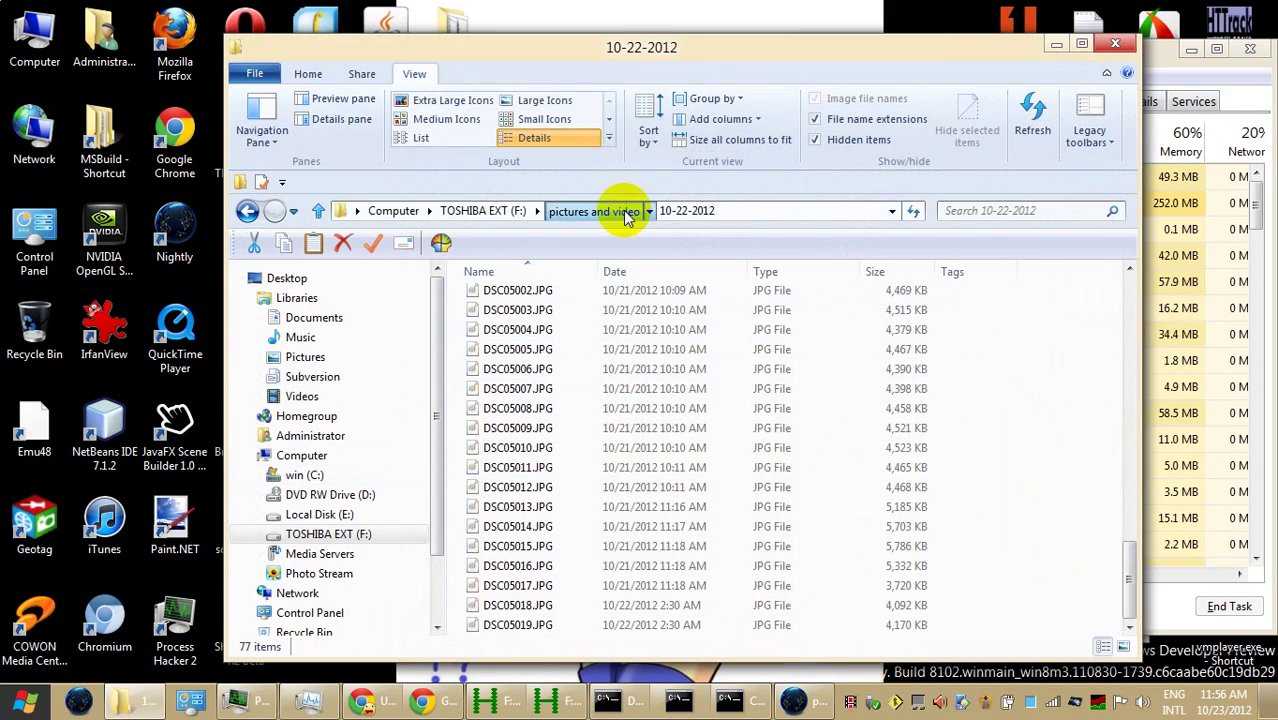
pyautogui.click(533, 210)
pyautogui.doubleClick(527, 296)
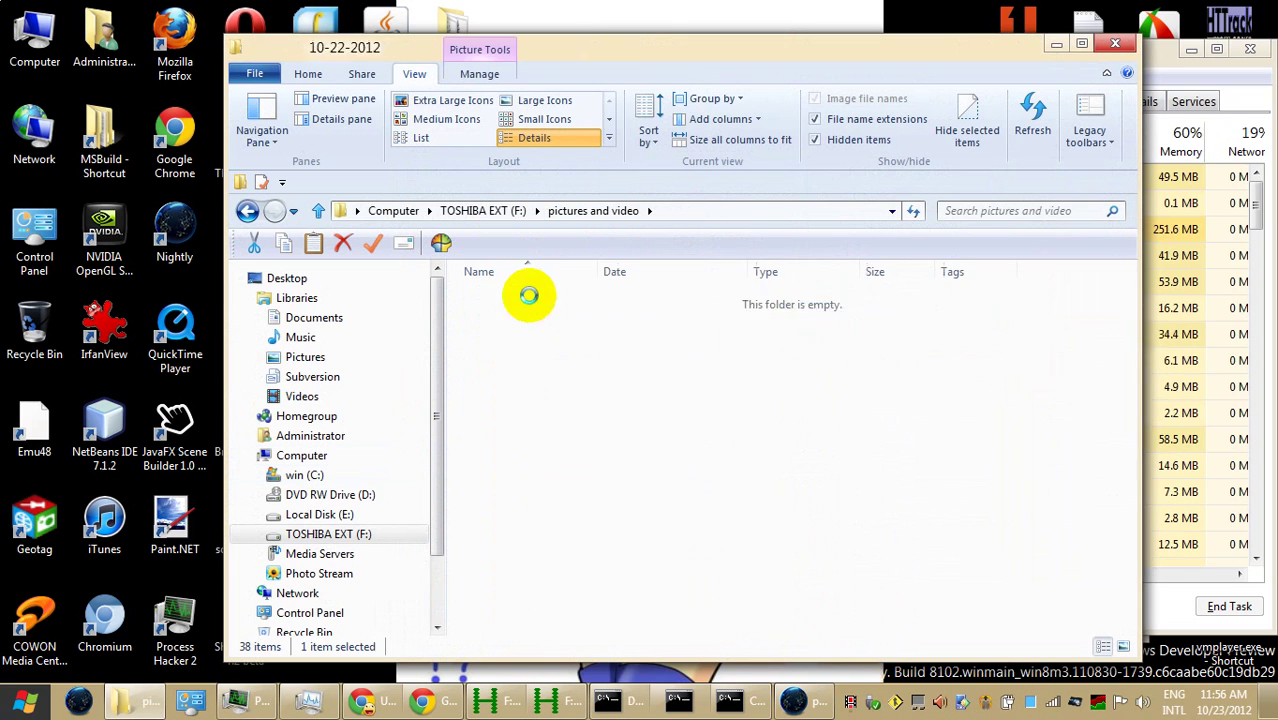
pyautogui.moveTo(1130, 334); pyautogui.dragTo(1107, 612)
pyautogui.click(508, 625)
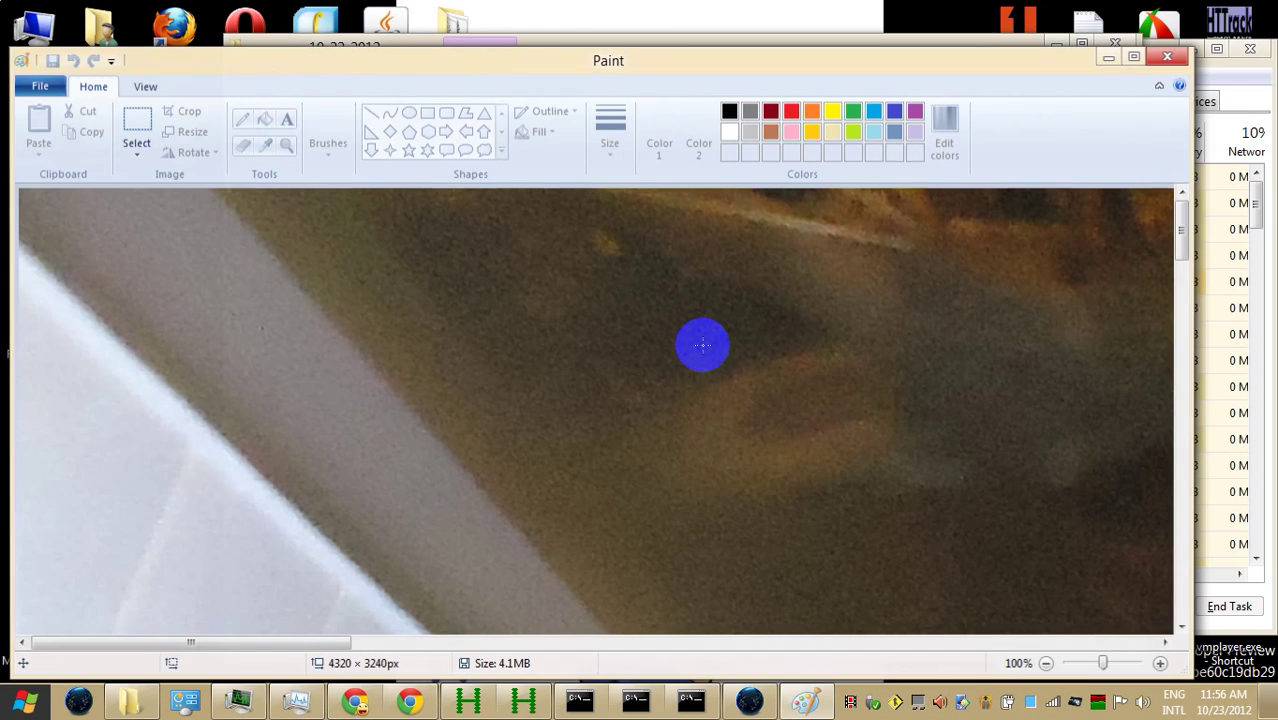
# View DSC05019.JPG at 25% zoom and minimize Paint
pyautogui.click(145, 87)
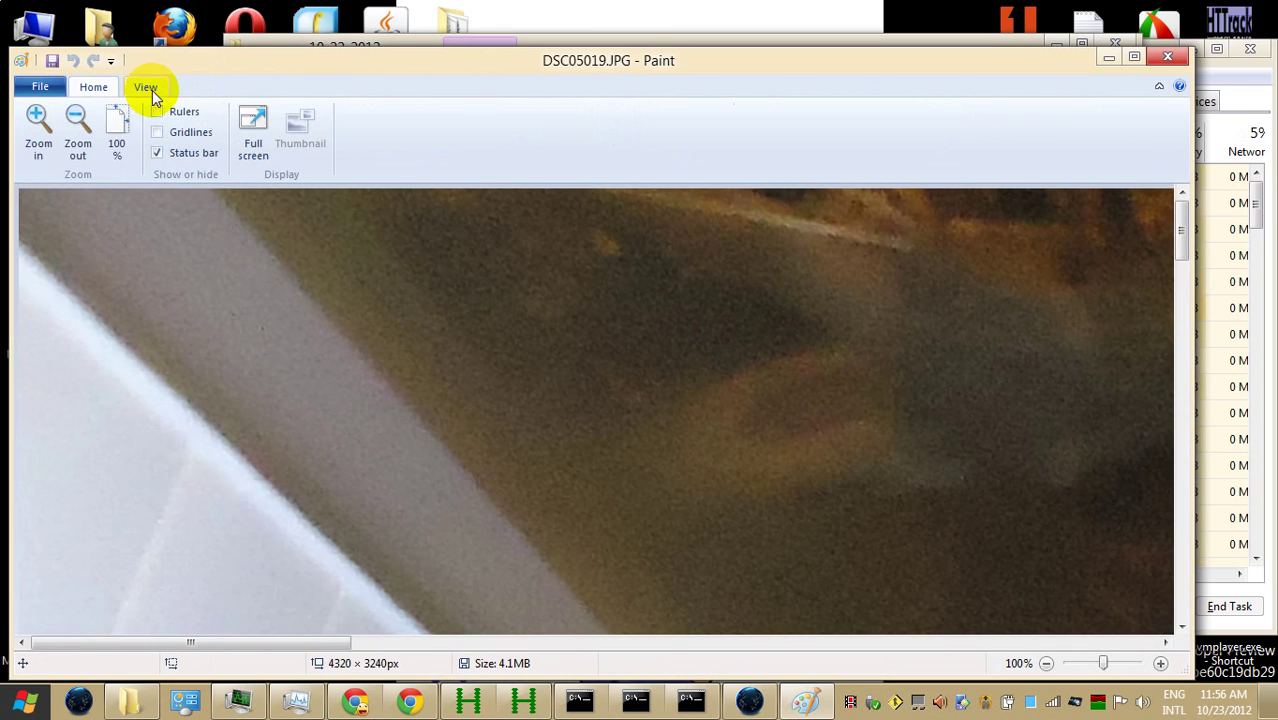
pyautogui.click(86, 143)
pyautogui.click(87, 143)
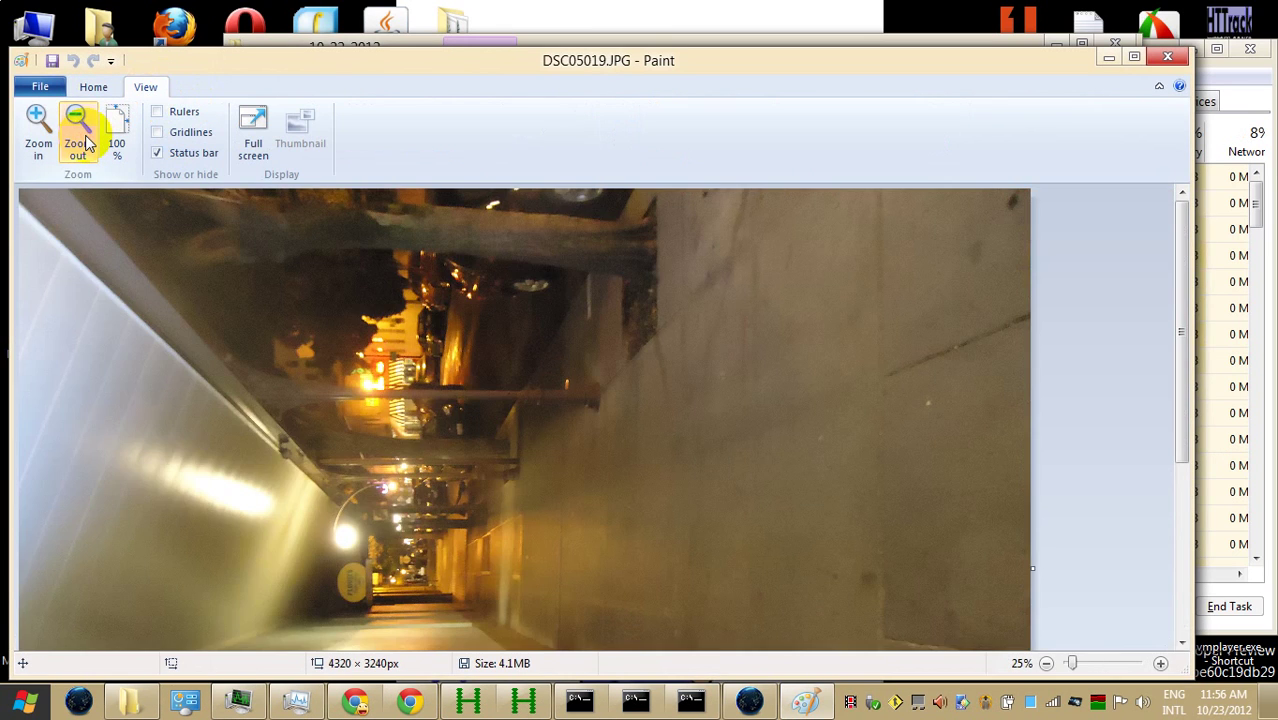
pyautogui.click(1108, 60)
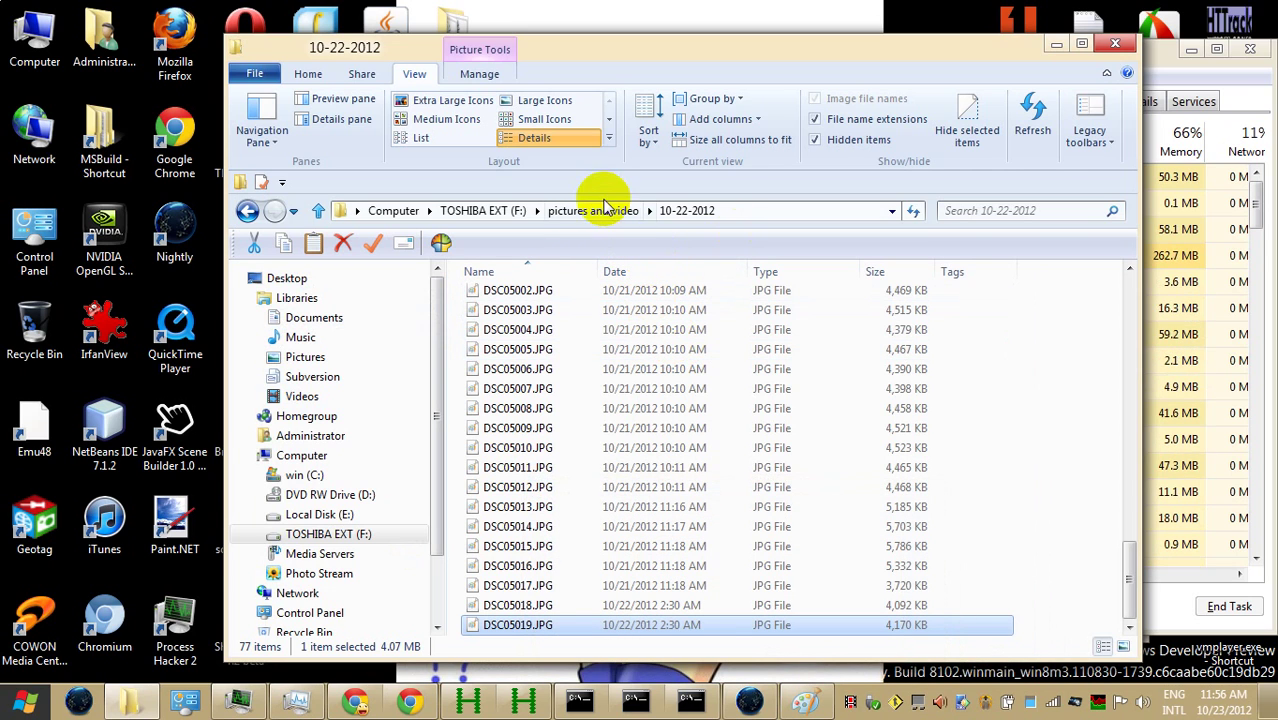
# Create a folder named 10-23-2012 in the pictures and video folder on TOSHIBA EXT (F:)
pyautogui.click(597, 211)
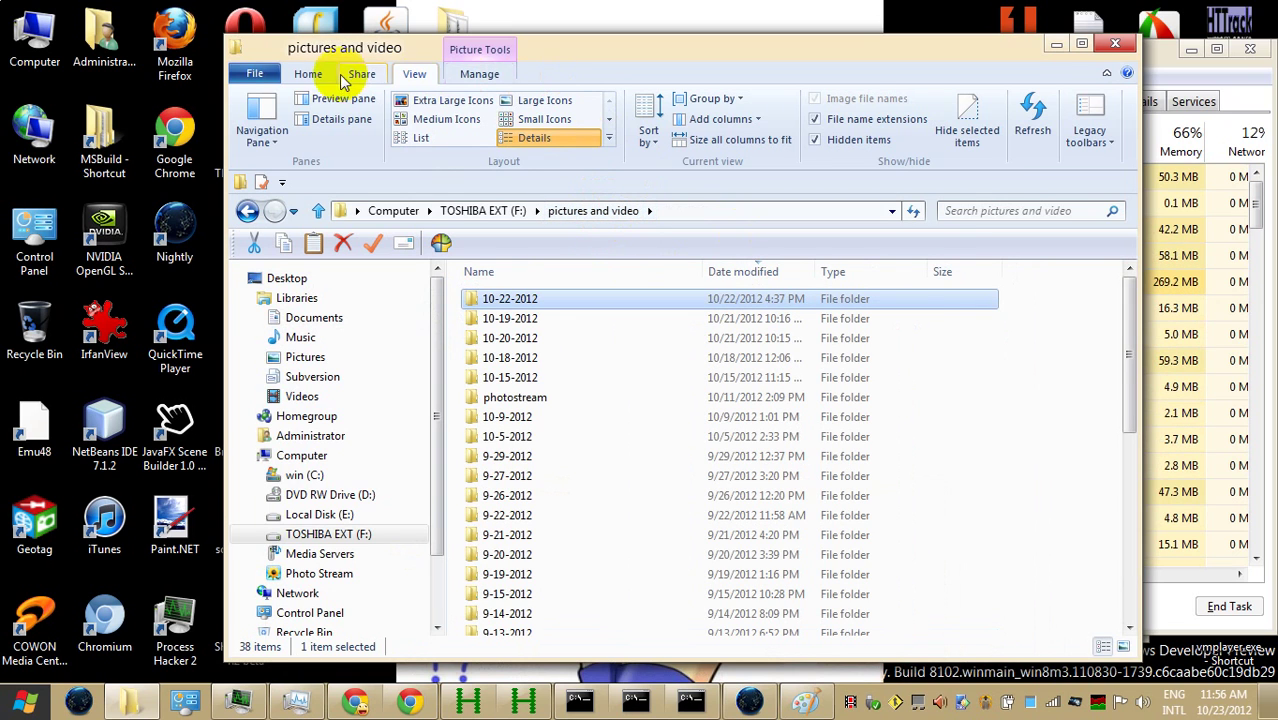
pyautogui.click(306, 73)
pyautogui.click(609, 112)
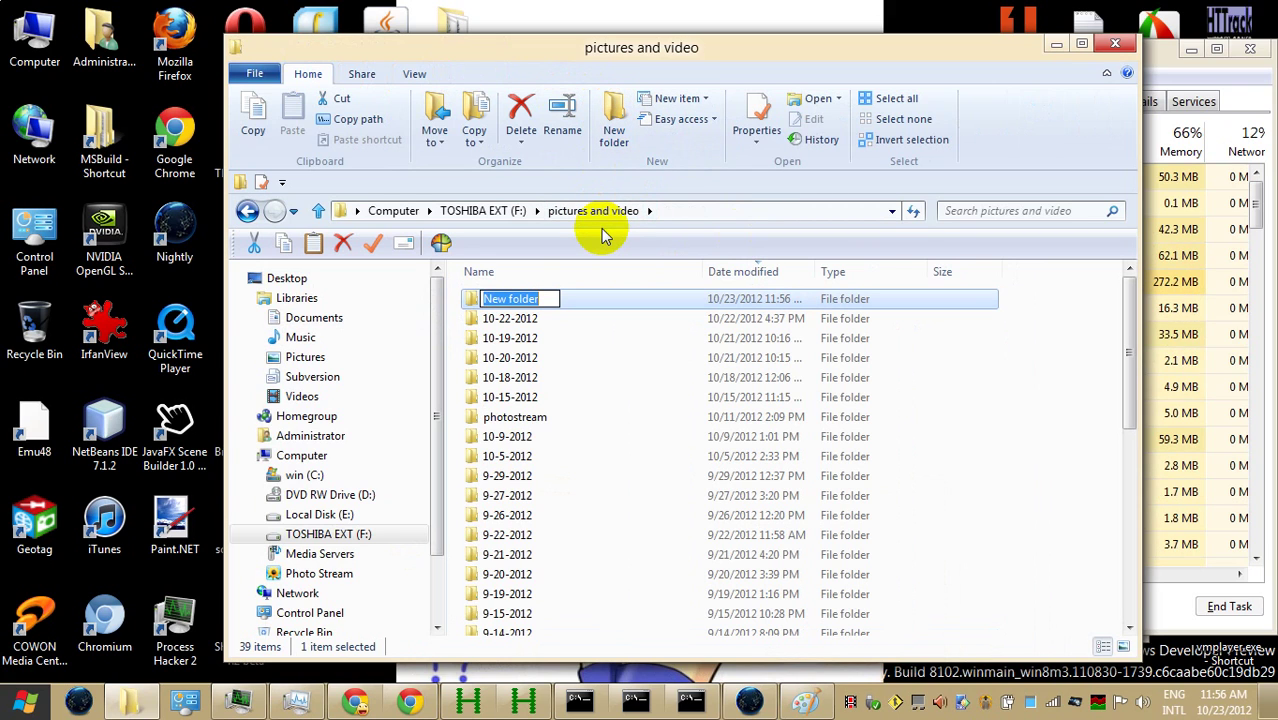
pyautogui.write('10')
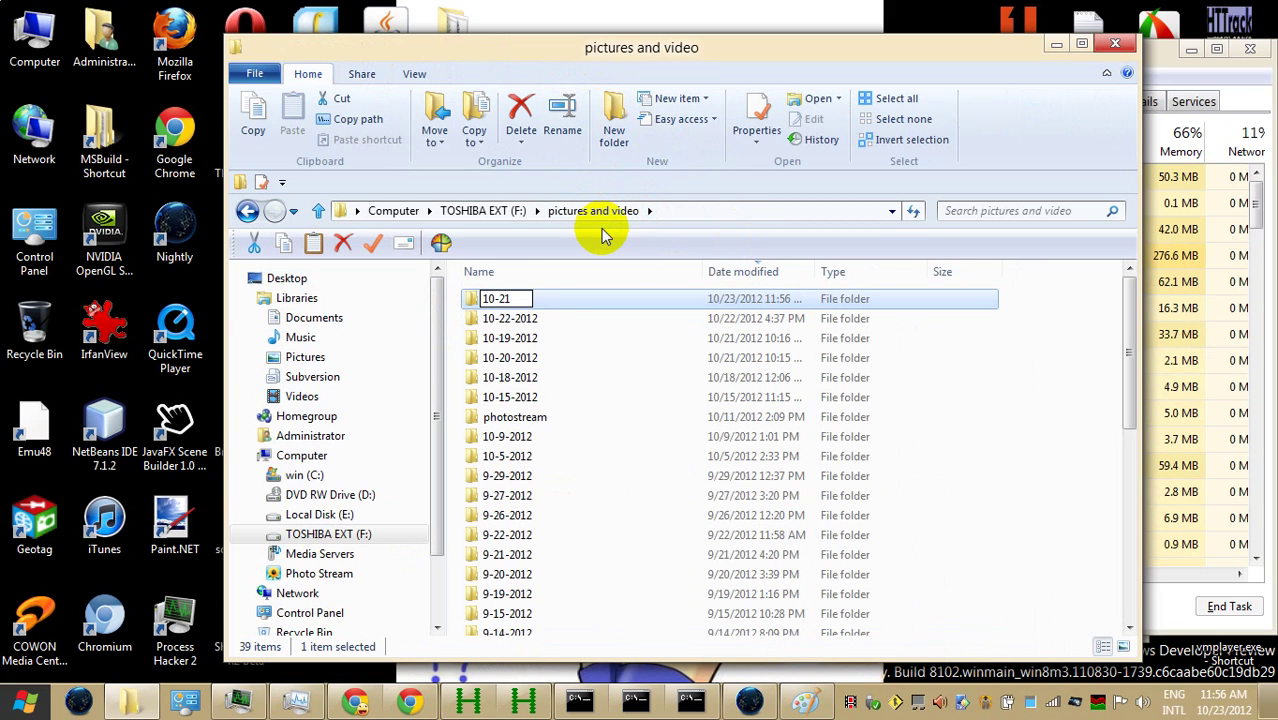
pyautogui.write('-23')
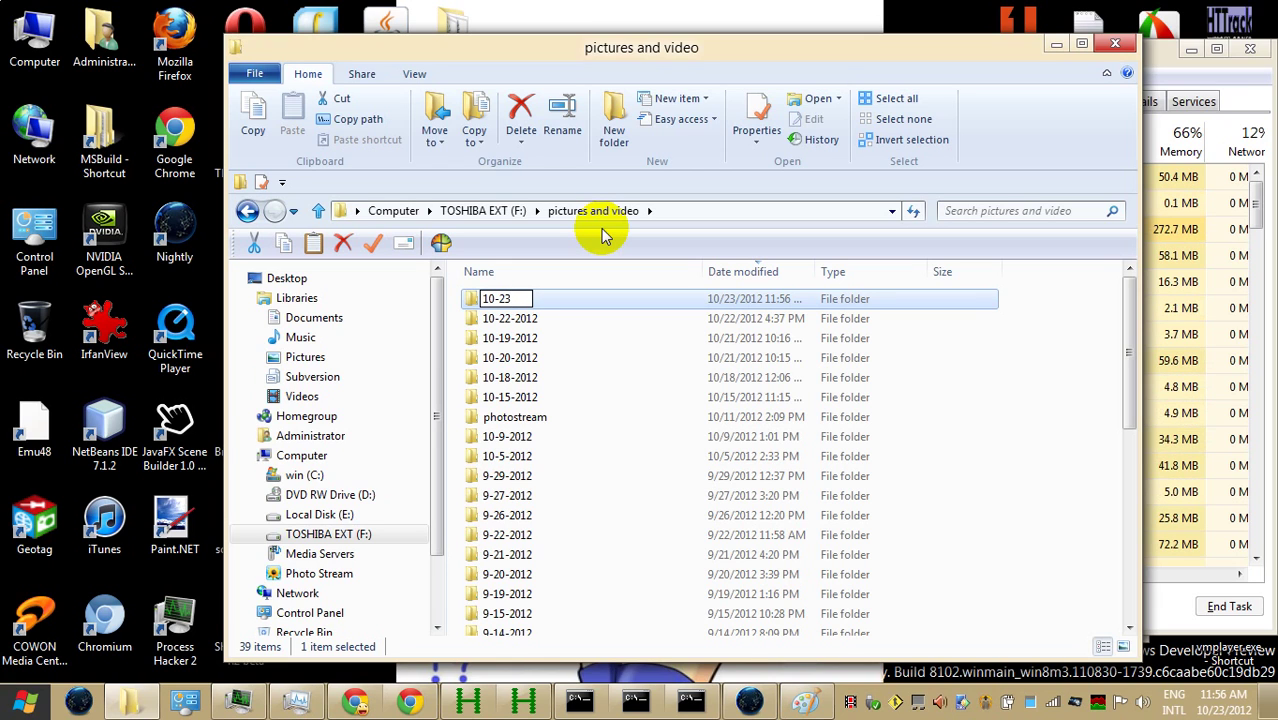
pyautogui.write('-2012')
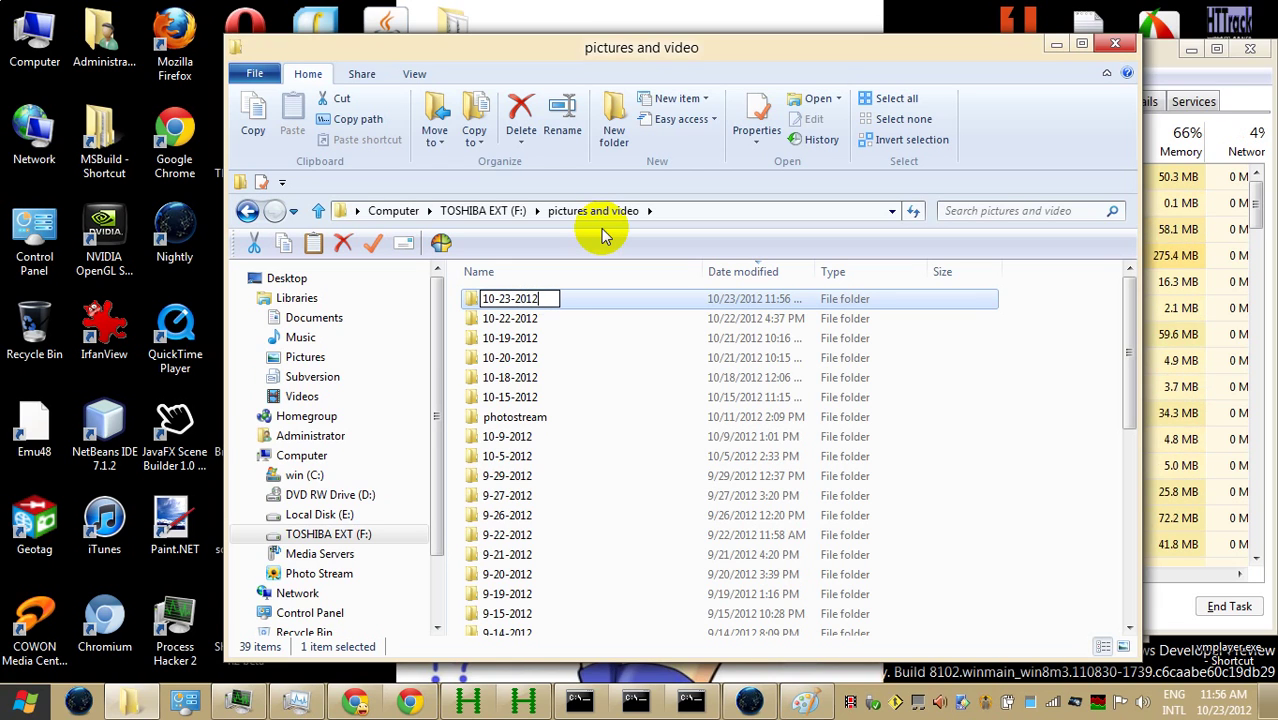
pyautogui.click(508, 296)
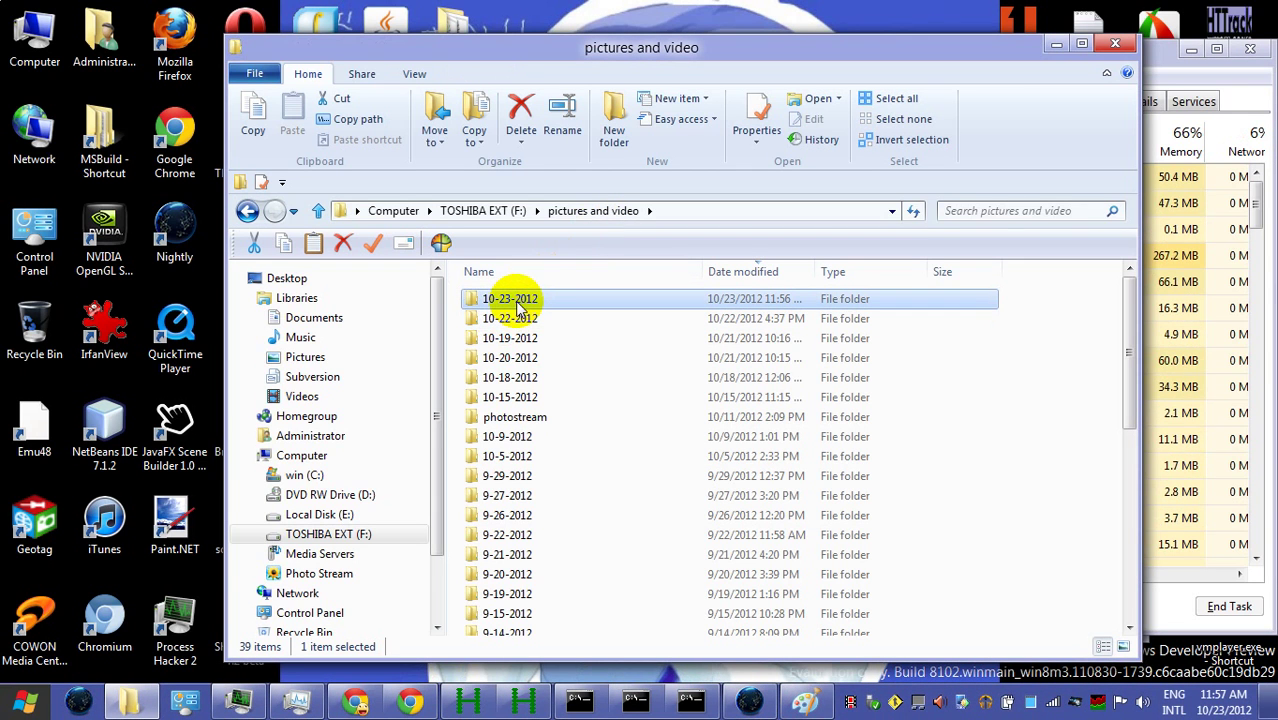
# Open the new 10-23-2012 folder, and from there go to DCIM\102MSDCF on Removable Disk (H:)
pyautogui.doubleClick(526, 298)
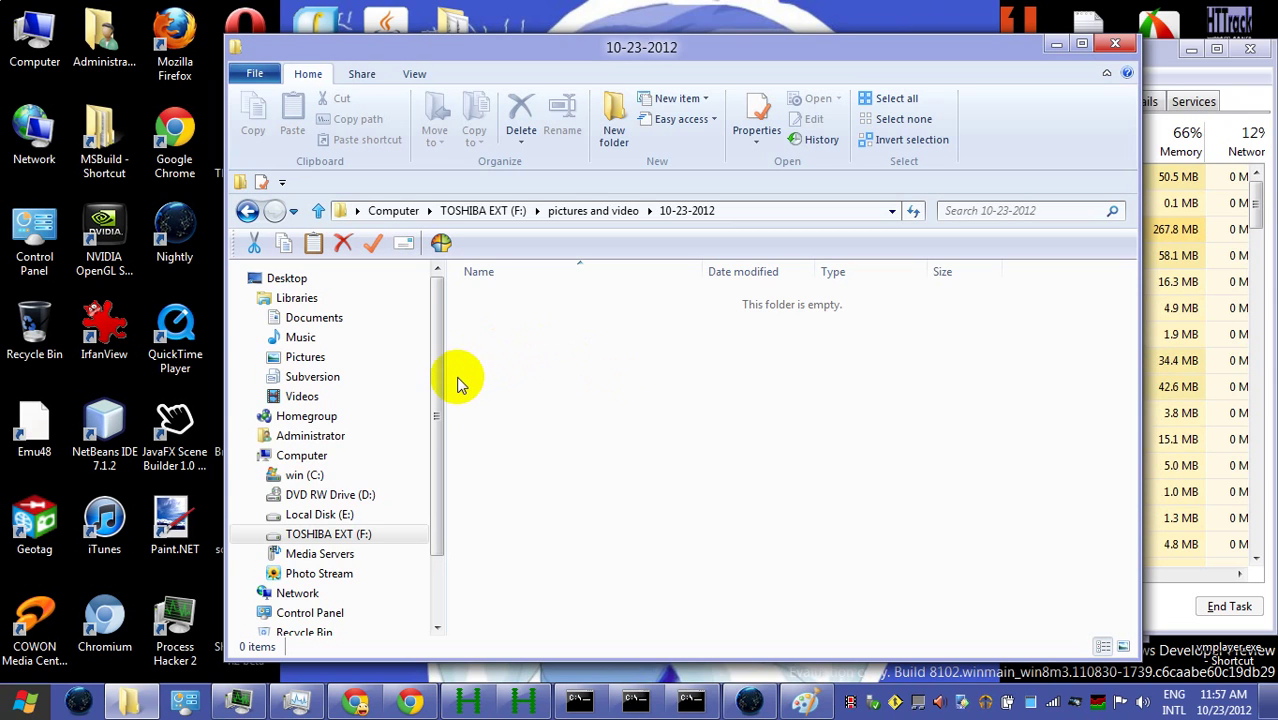
pyautogui.click(352, 558)
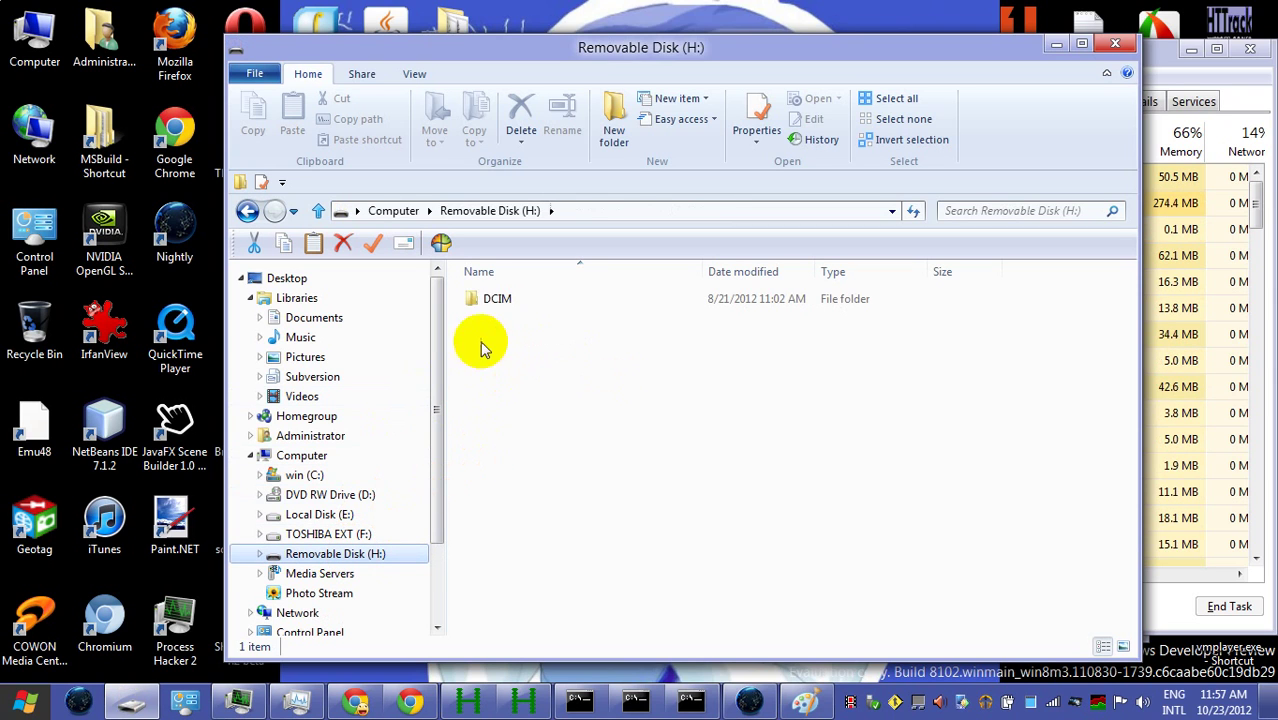
pyautogui.doubleClick(492, 300)
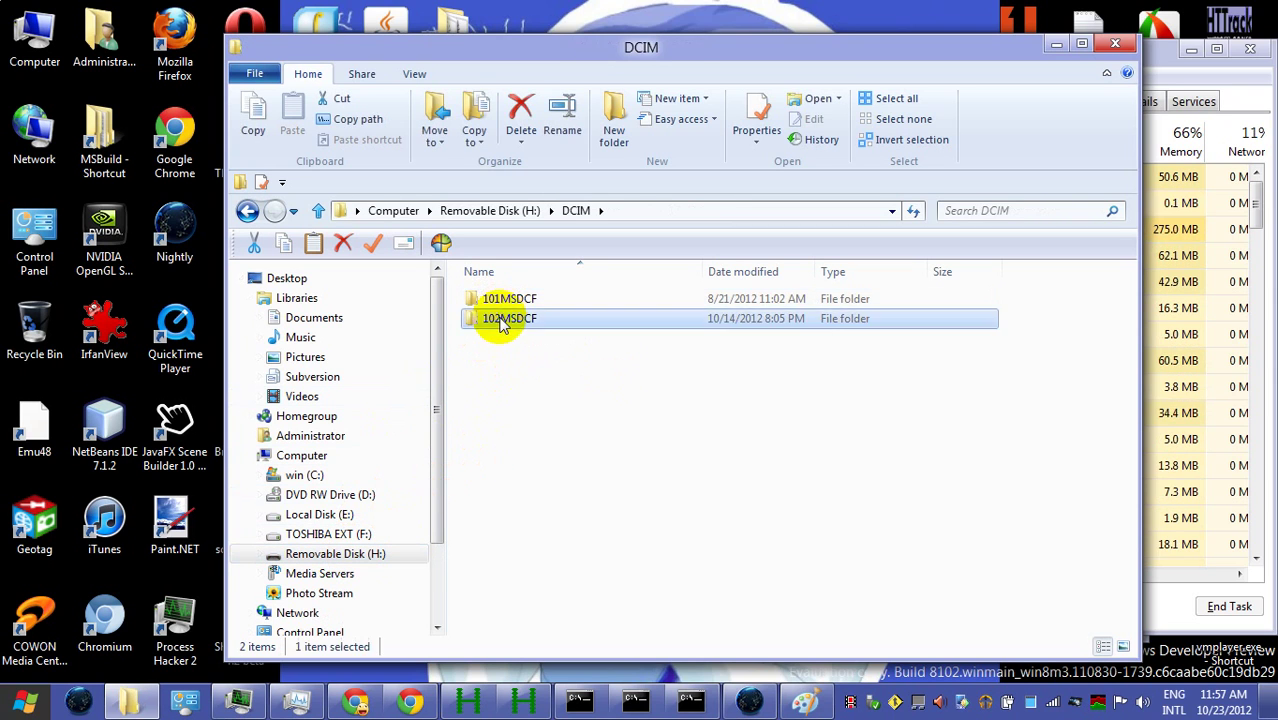
pyautogui.doubleClick(505, 316)
# Copy the photos DSC05020.JPG through DSC05090.JPG from the 102MSDCF folder
pyautogui.moveTo(1128, 288); pyautogui.dragTo(1128, 622)
pyautogui.moveTo(825, 706)
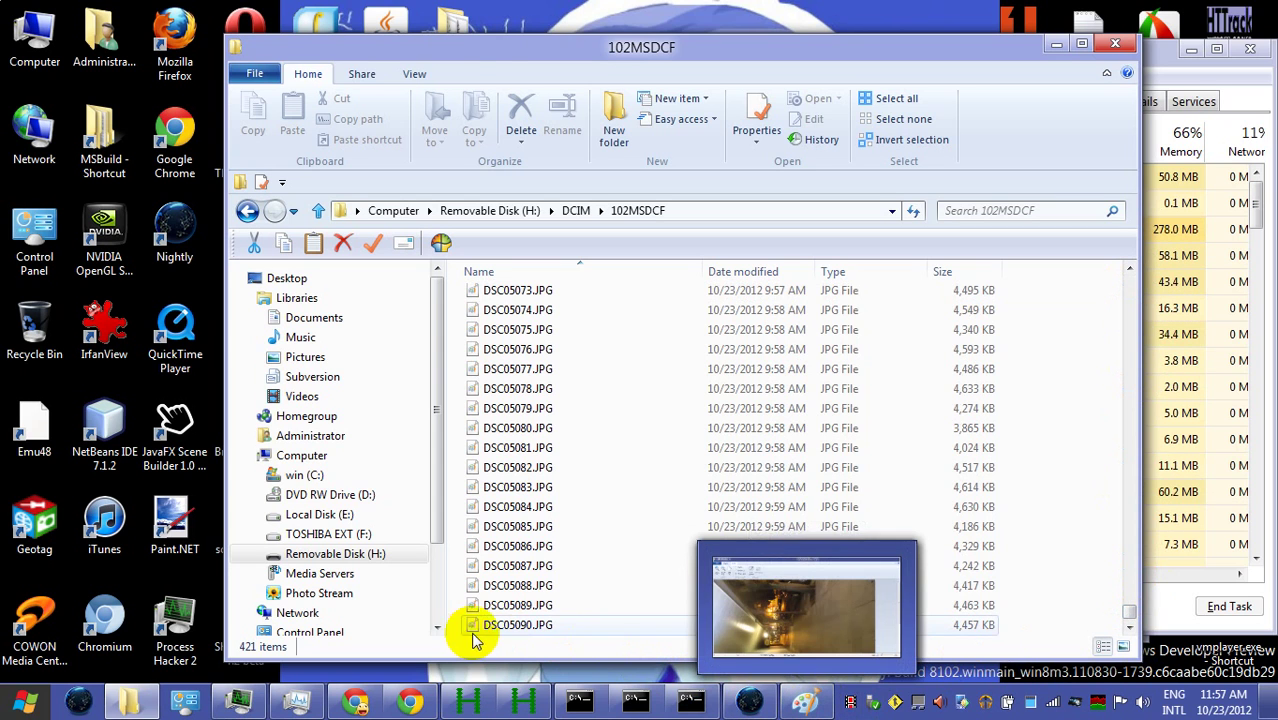
pyautogui.click(513, 625)
pyautogui.scroll(18, 520, 600)
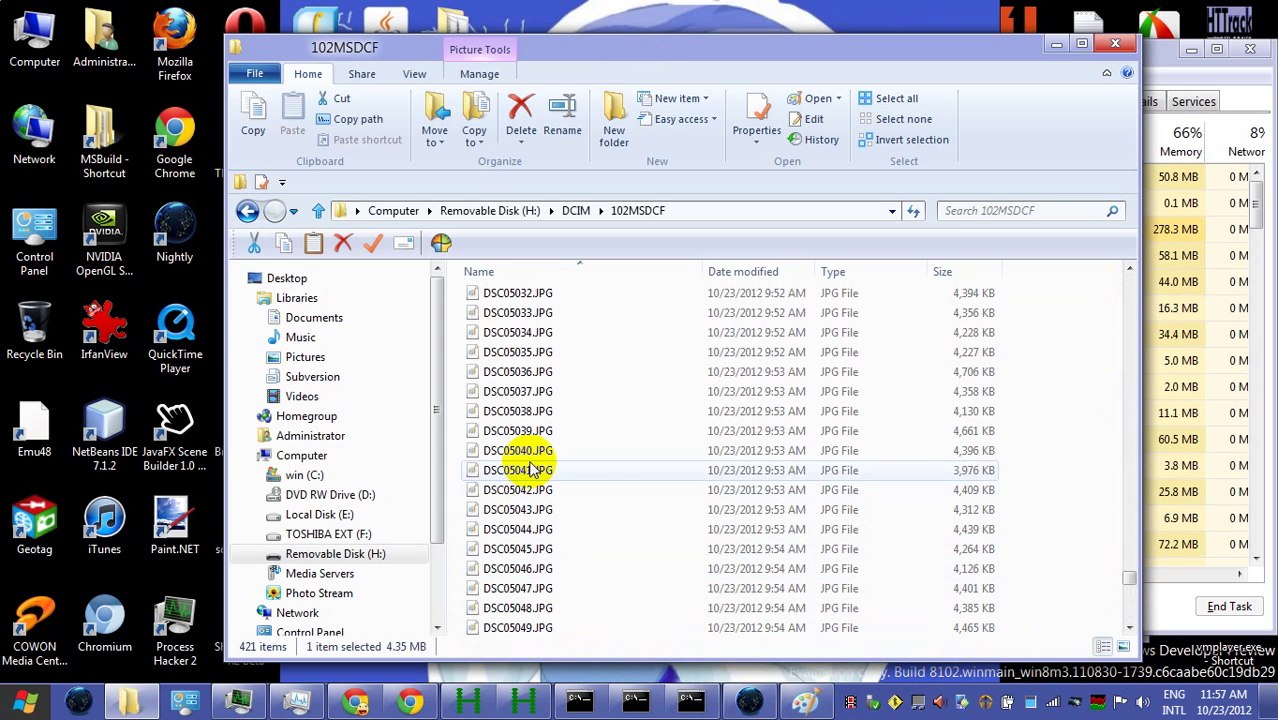
pyautogui.scroll(1, 536, 420)
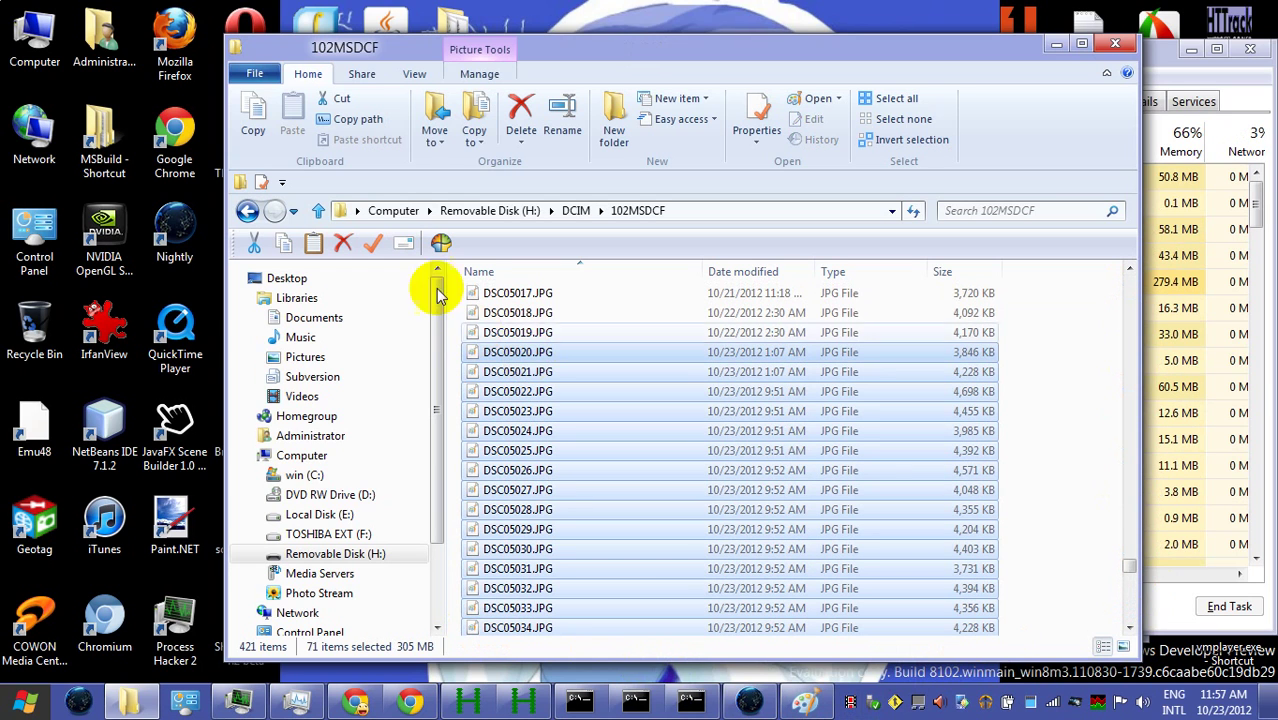
pyautogui.click(252, 125)
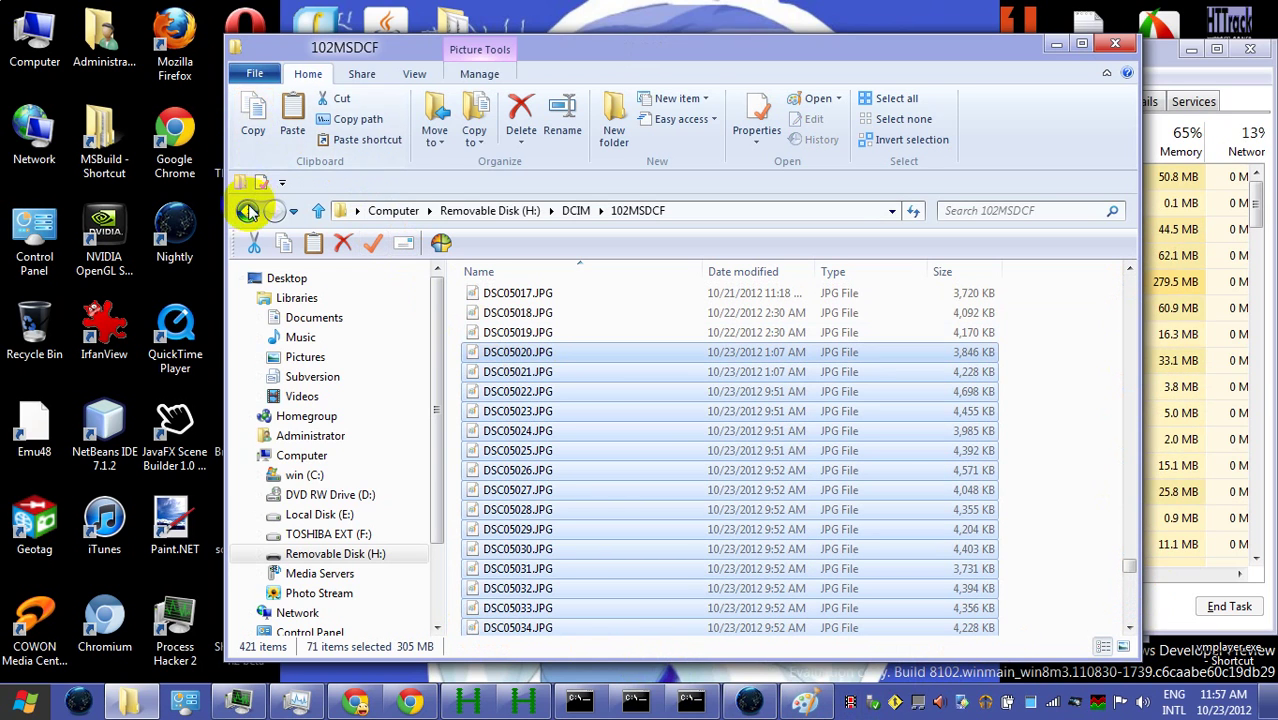
# Paste the copied photos into pictures and video\10-23-2012 on TOSHIBA EXT (F:) and clear the selection
pyautogui.click(247, 210)
pyautogui.click(247, 212)
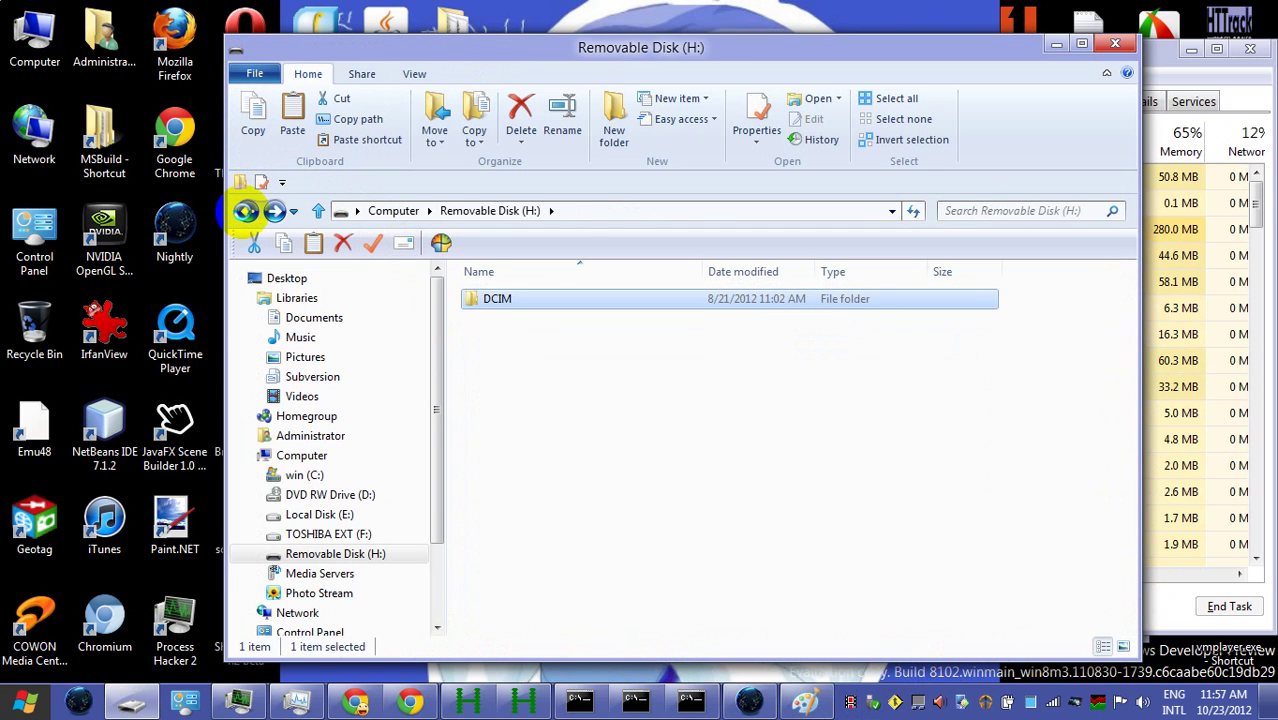
pyautogui.click(247, 212)
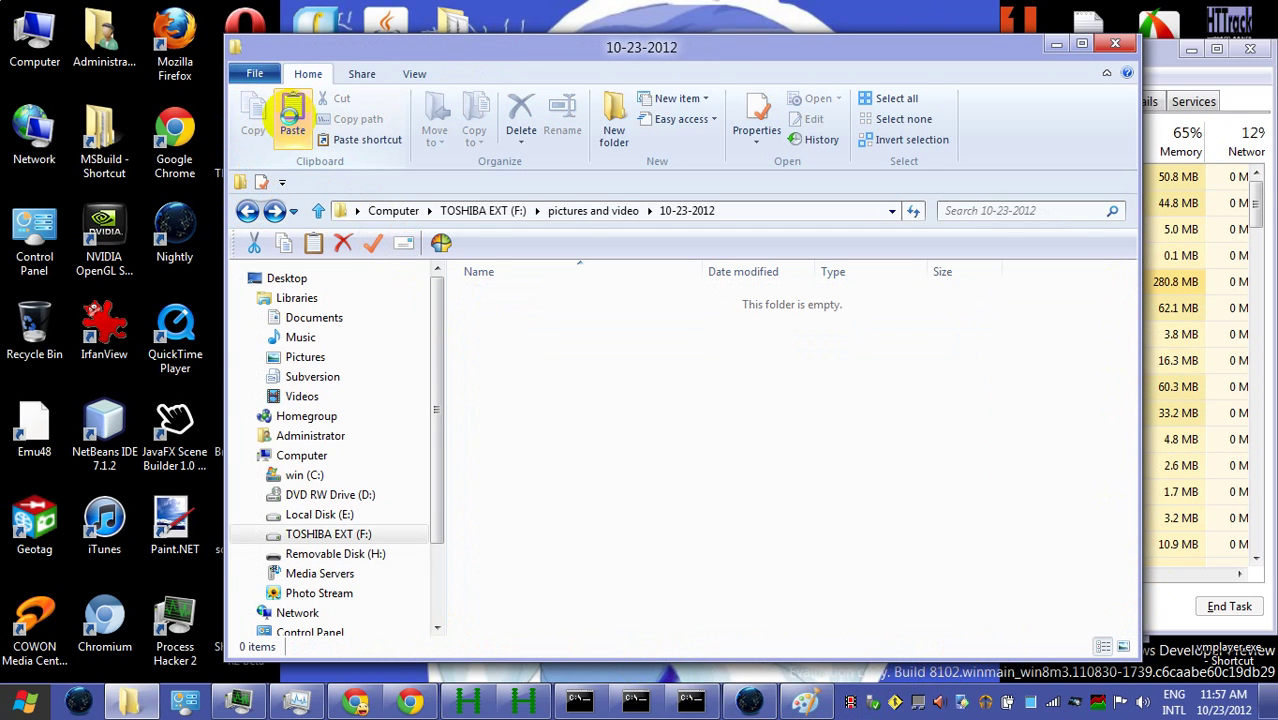
pyautogui.click(292, 123)
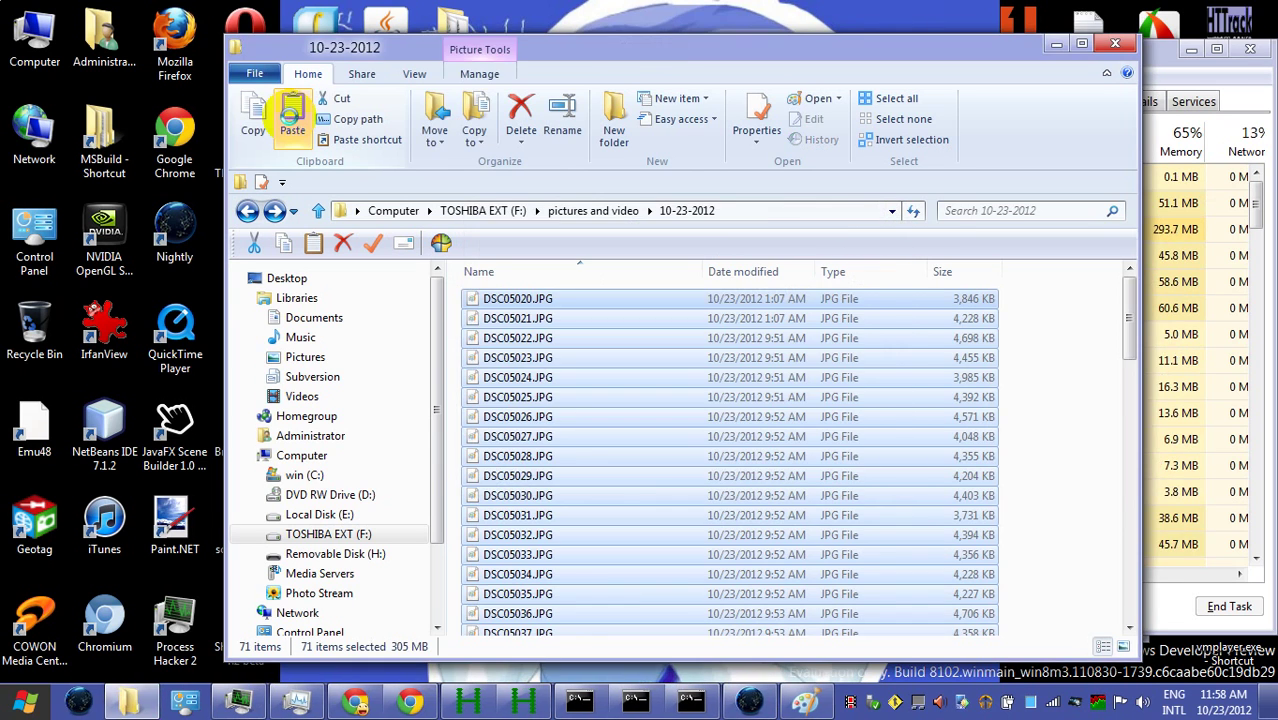
pyautogui.click(1063, 420)
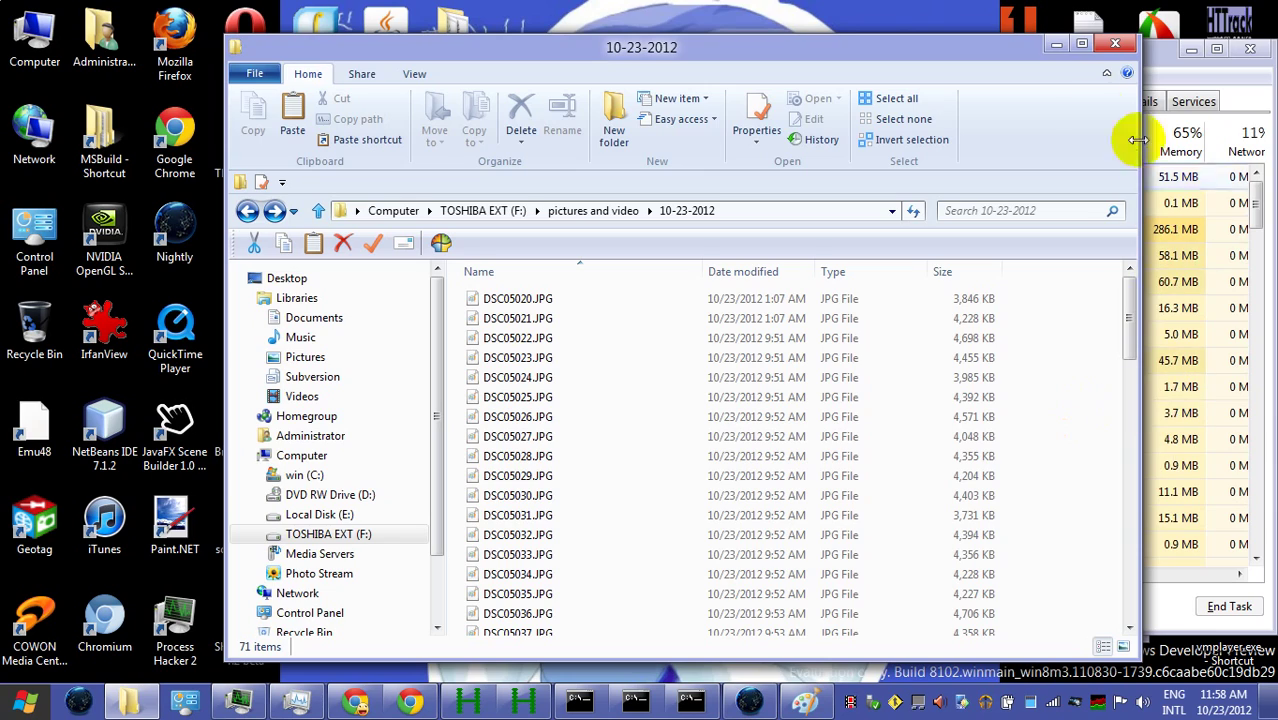
# Minimize the folder window, close Paint, and switch back to the SkyDrive page in Nightly
pyautogui.click(1056, 44)
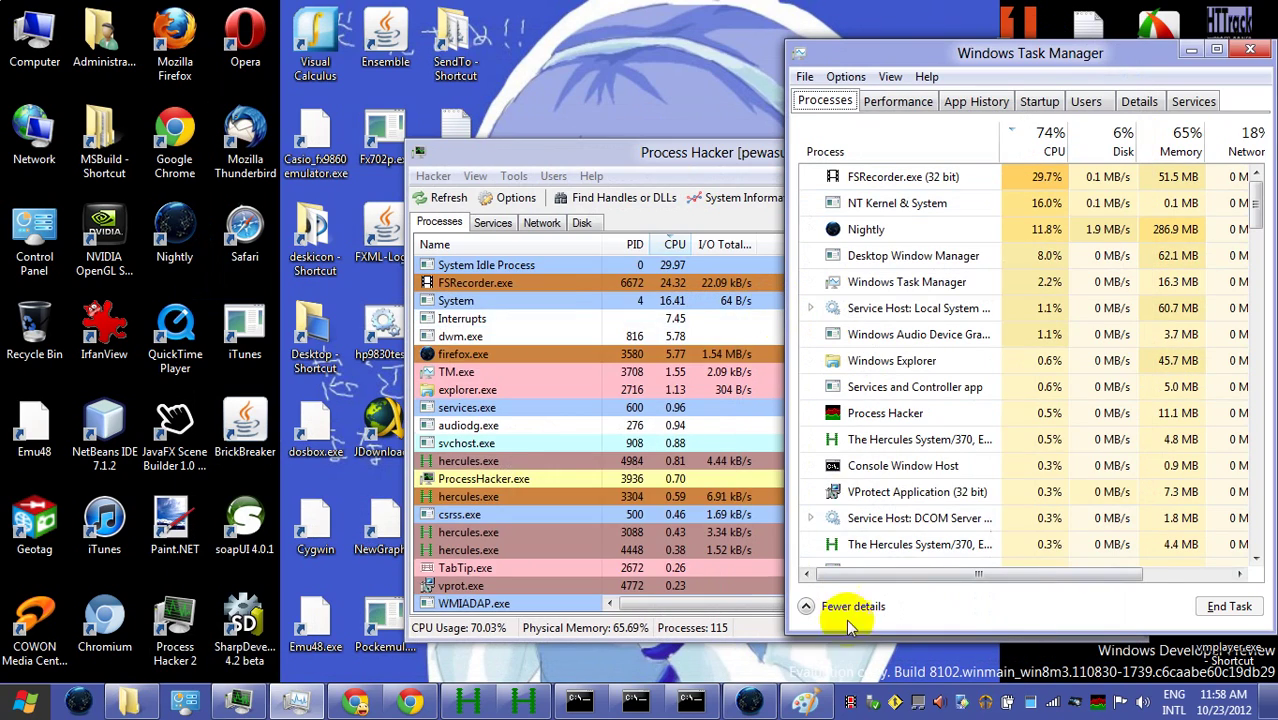
pyautogui.click(800, 704)
pyautogui.click(1170, 58)
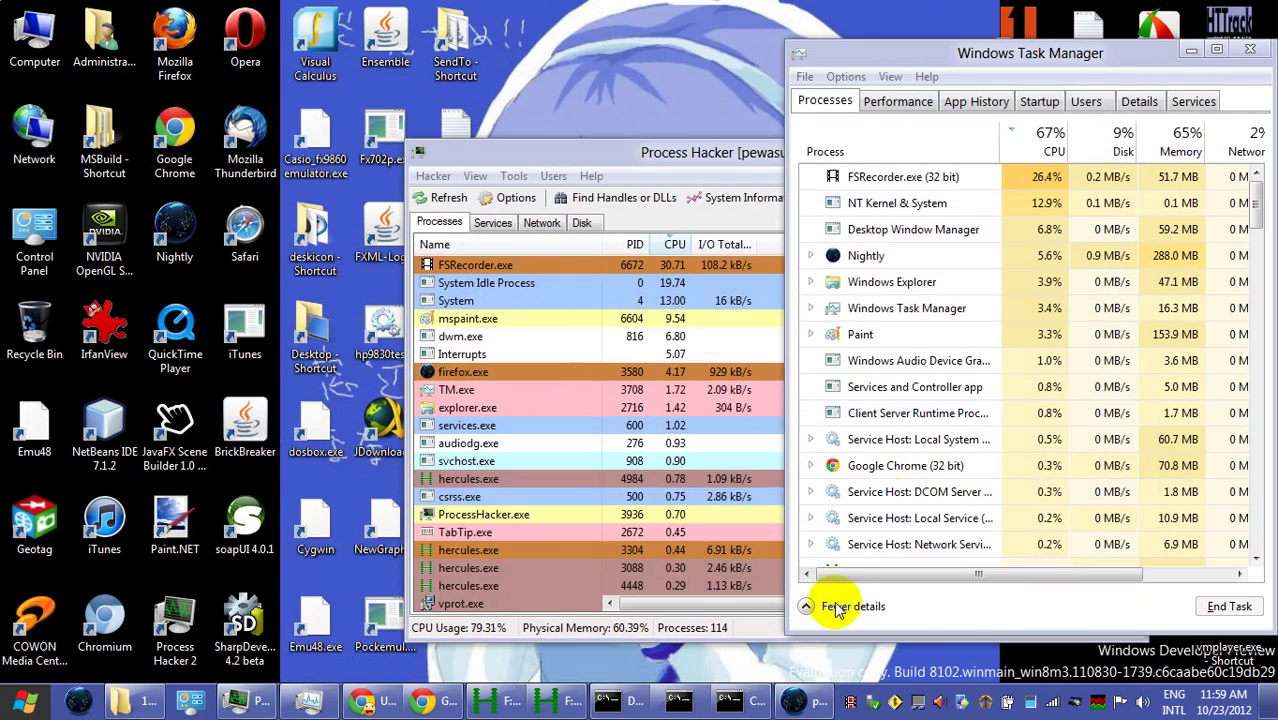
pyautogui.click(822, 602)
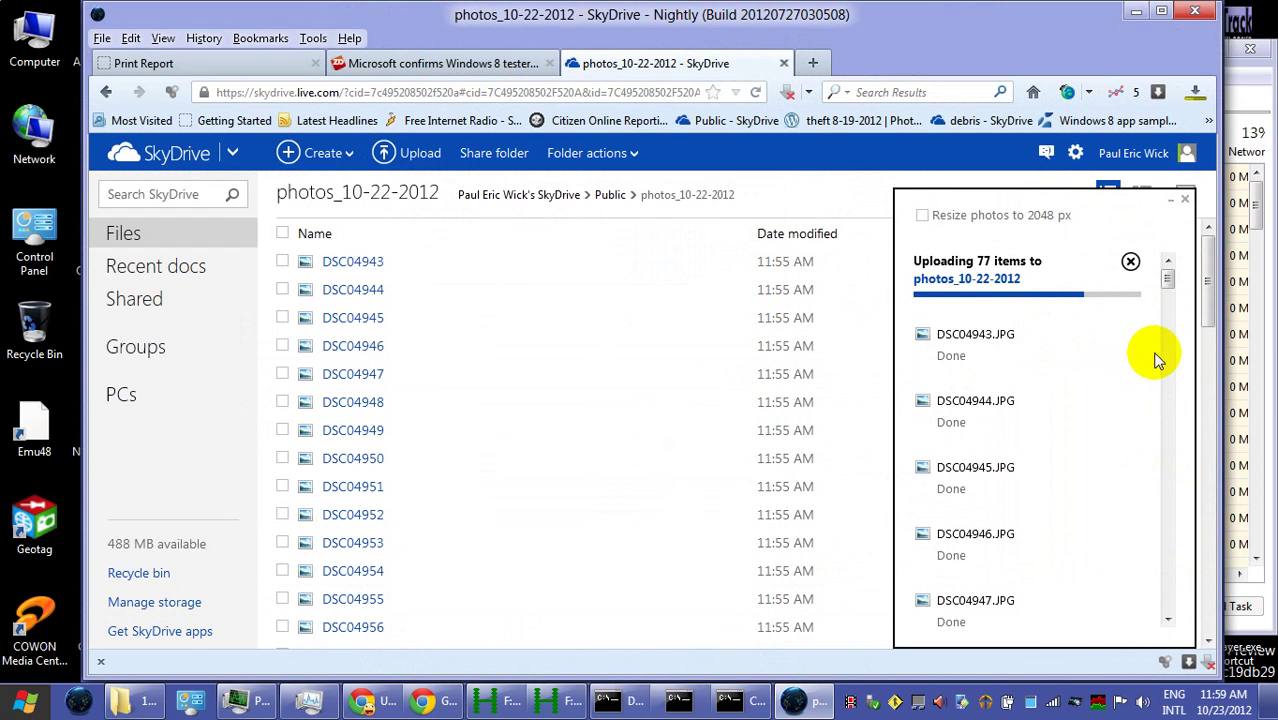
# Check the progress of the individual photos in the photos_10-22-2012 upload list
pyautogui.scroll(-10, 1170, 365)
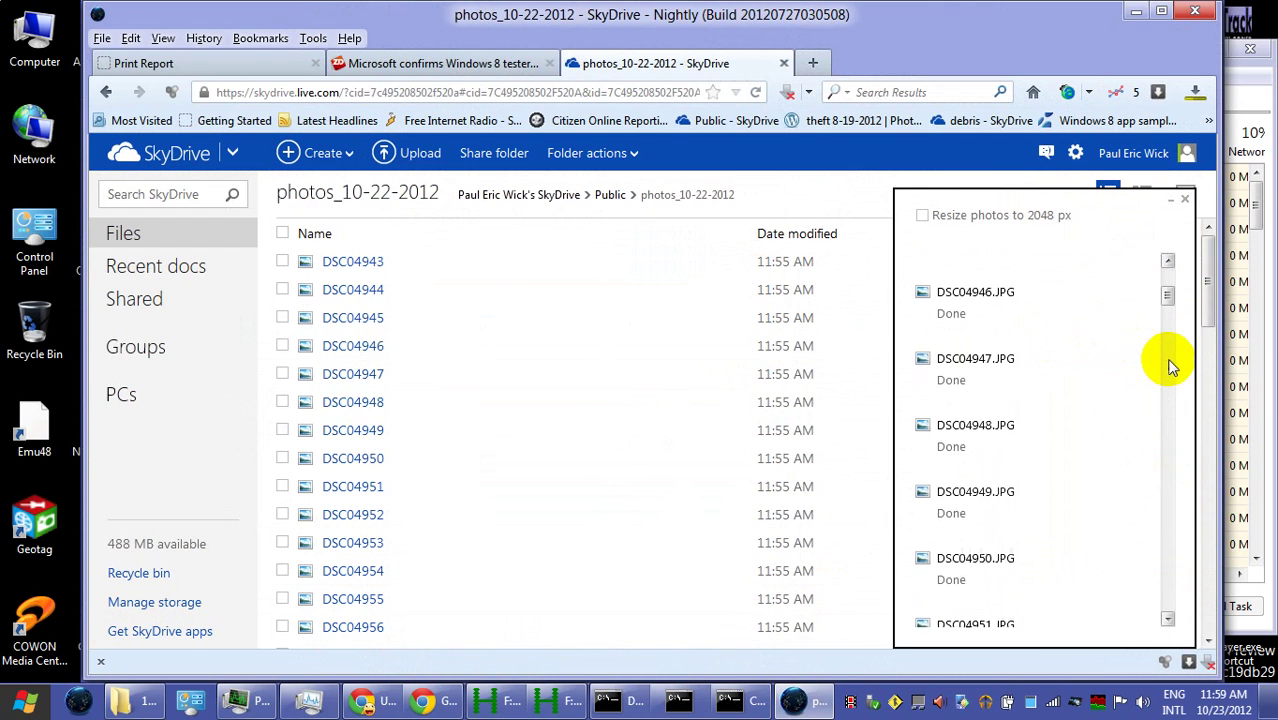
pyautogui.moveTo(1169, 358); pyautogui.dragTo(1155, 533)
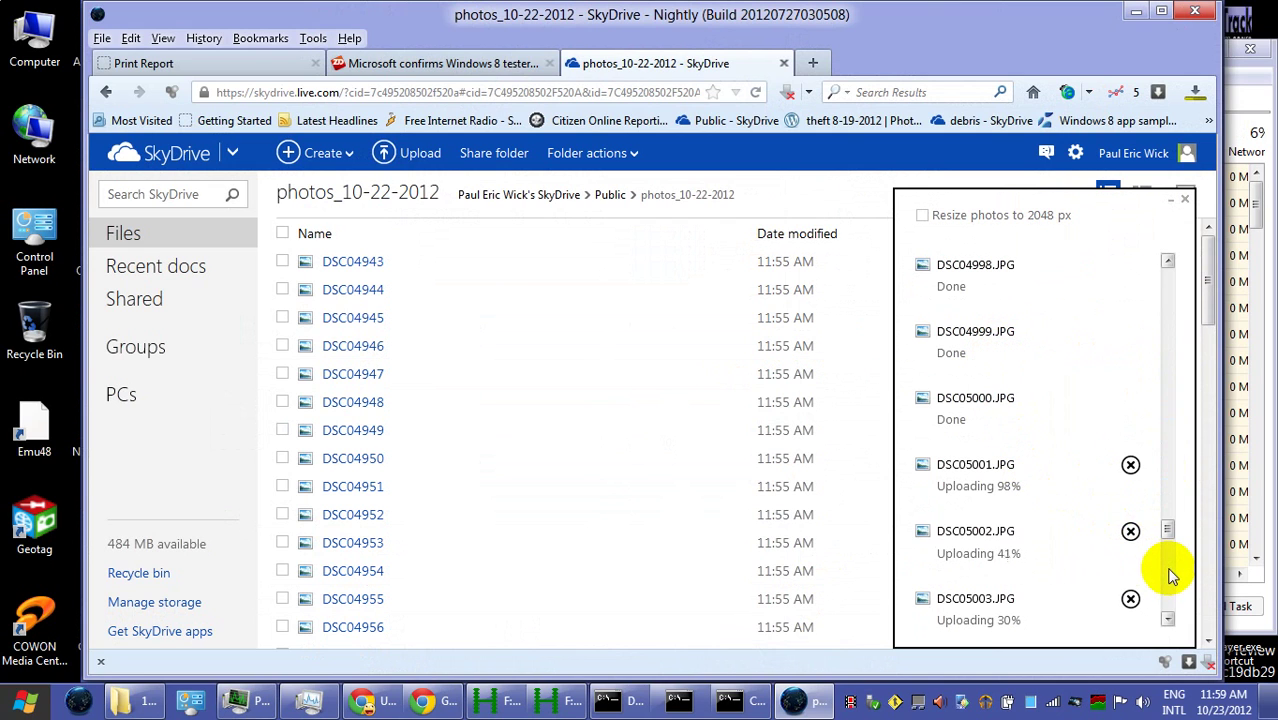
pyautogui.click(1168, 619)
pyautogui.click(1168, 619)
pyautogui.click(1168, 619)
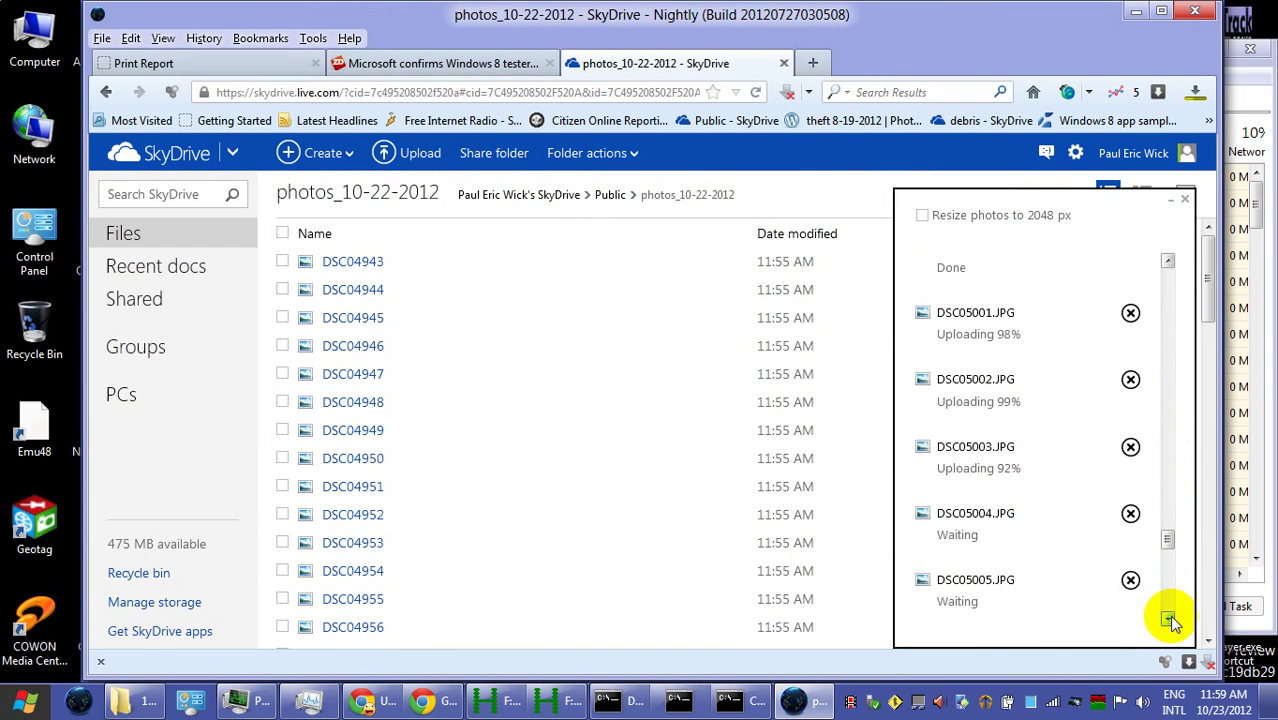
pyautogui.click(1168, 619)
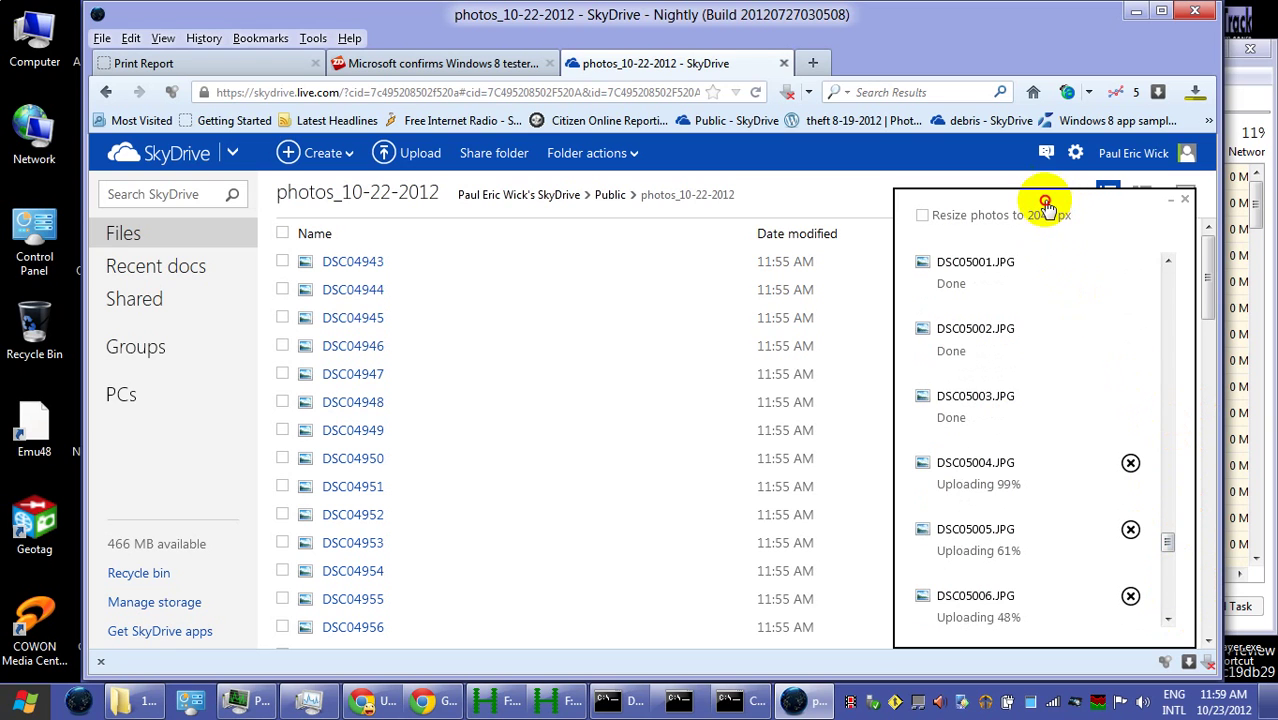
# Display the photos_10-22-2012 folder as thumbnails and move the upload progress panel off its last photos
pyautogui.click(1138, 193)
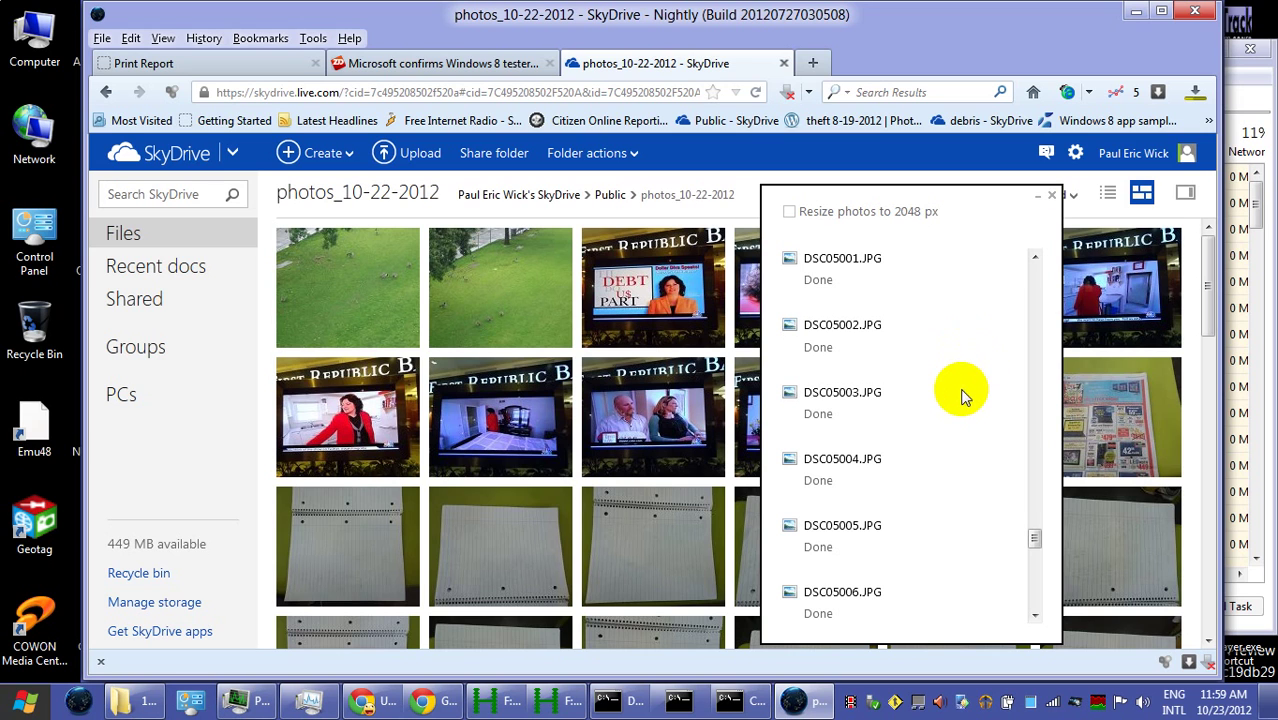
pyautogui.scroll(-10, 1210, 487)
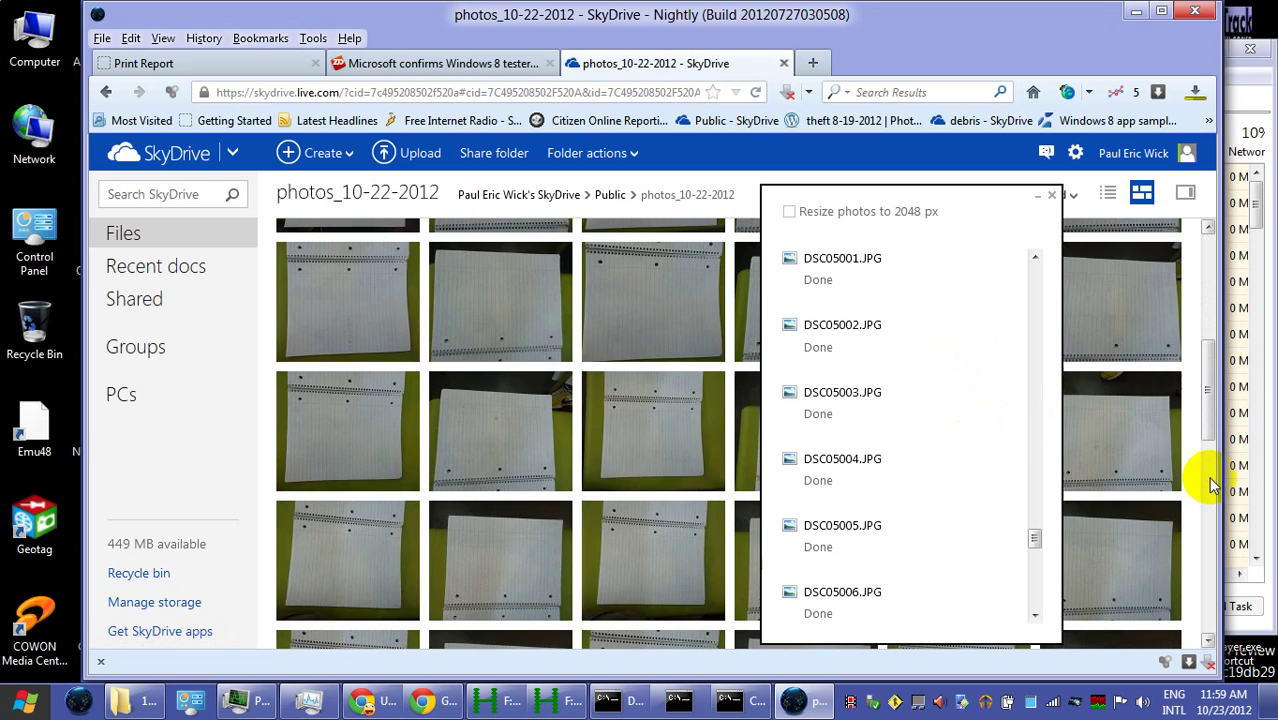
pyautogui.moveTo(1210, 492); pyautogui.dragTo(1213, 563)
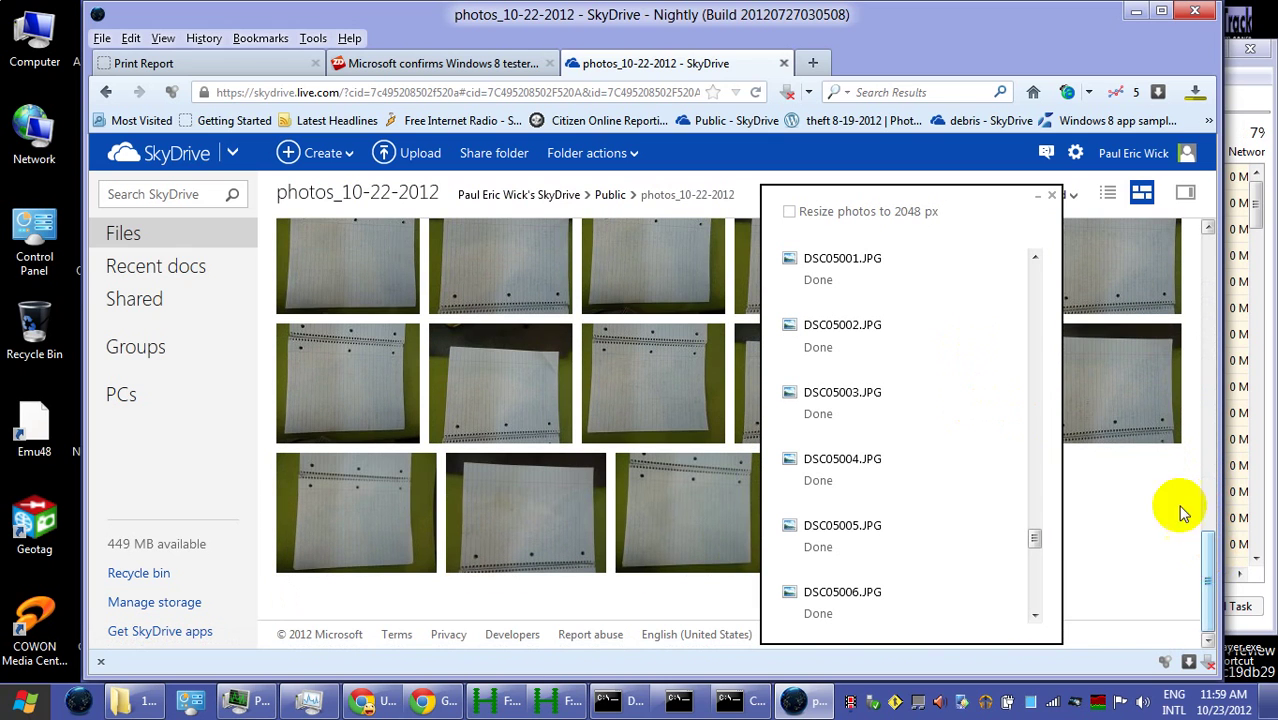
pyautogui.moveTo(973, 208); pyautogui.dragTo(757, 204)
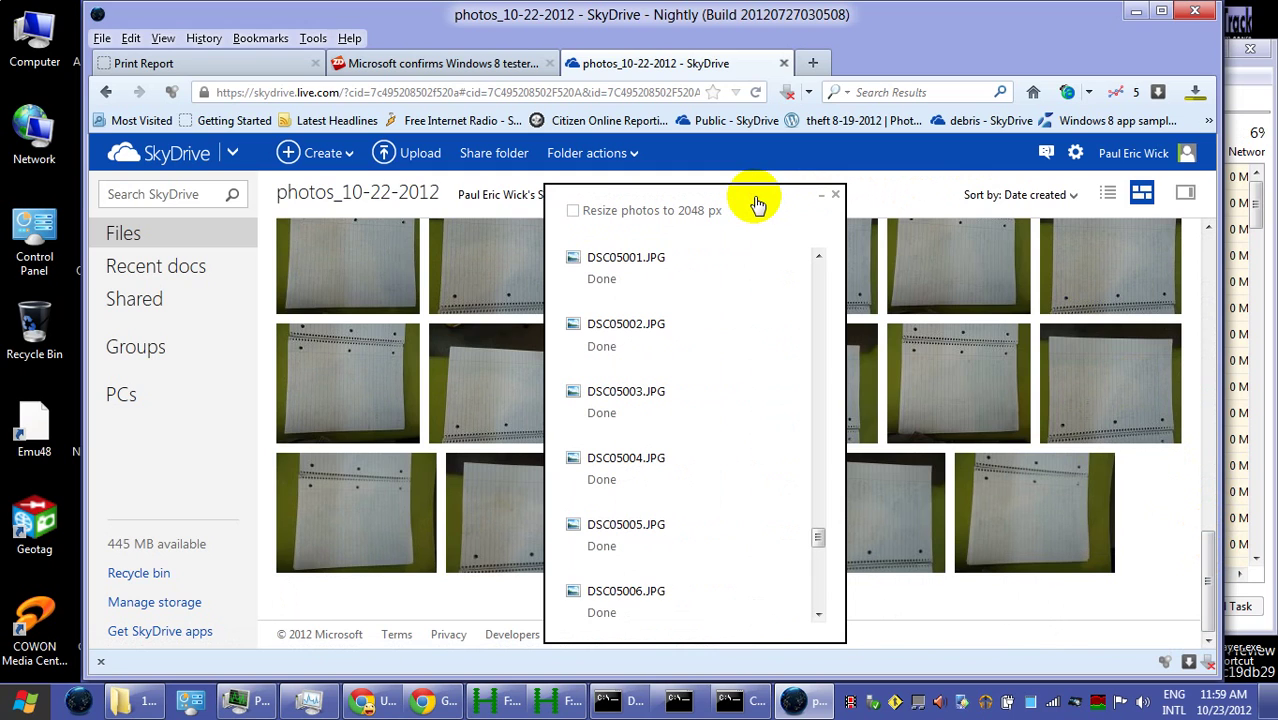
# Follow the remaining uploads through DSC05019.JPG and check the overall upload status at the start of the list
pyautogui.click(819, 585)
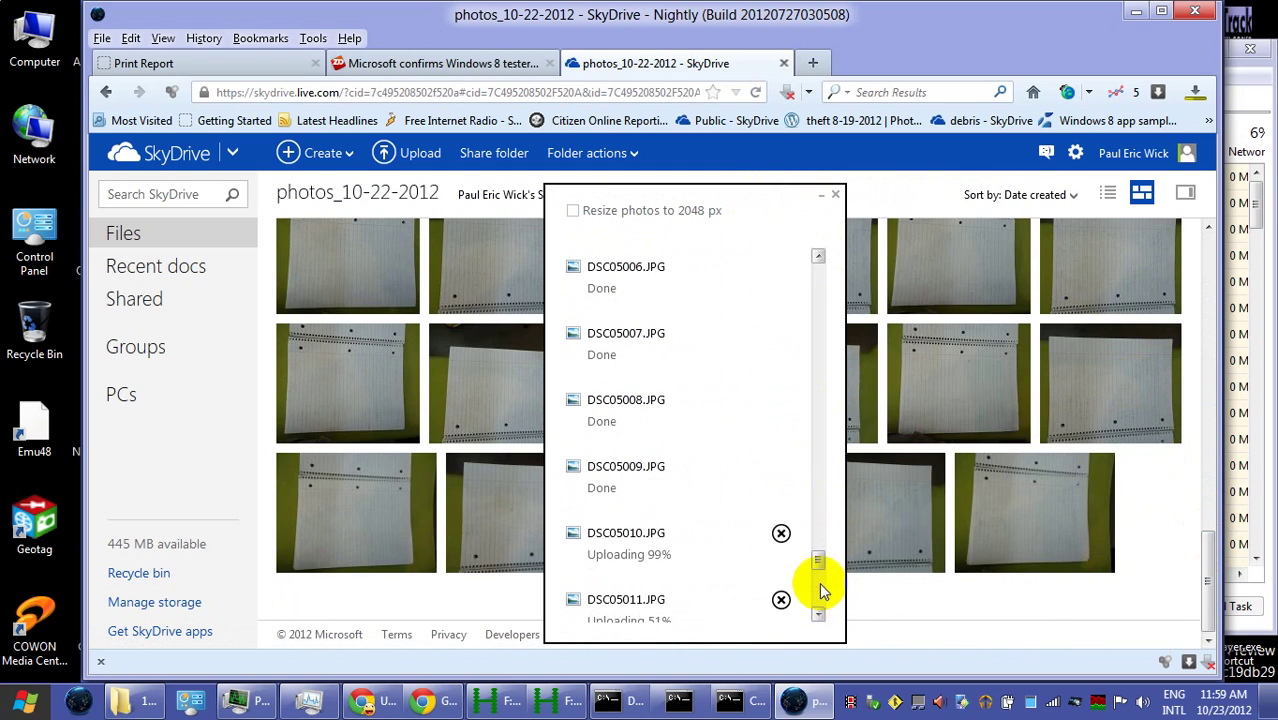
pyautogui.click(820, 590)
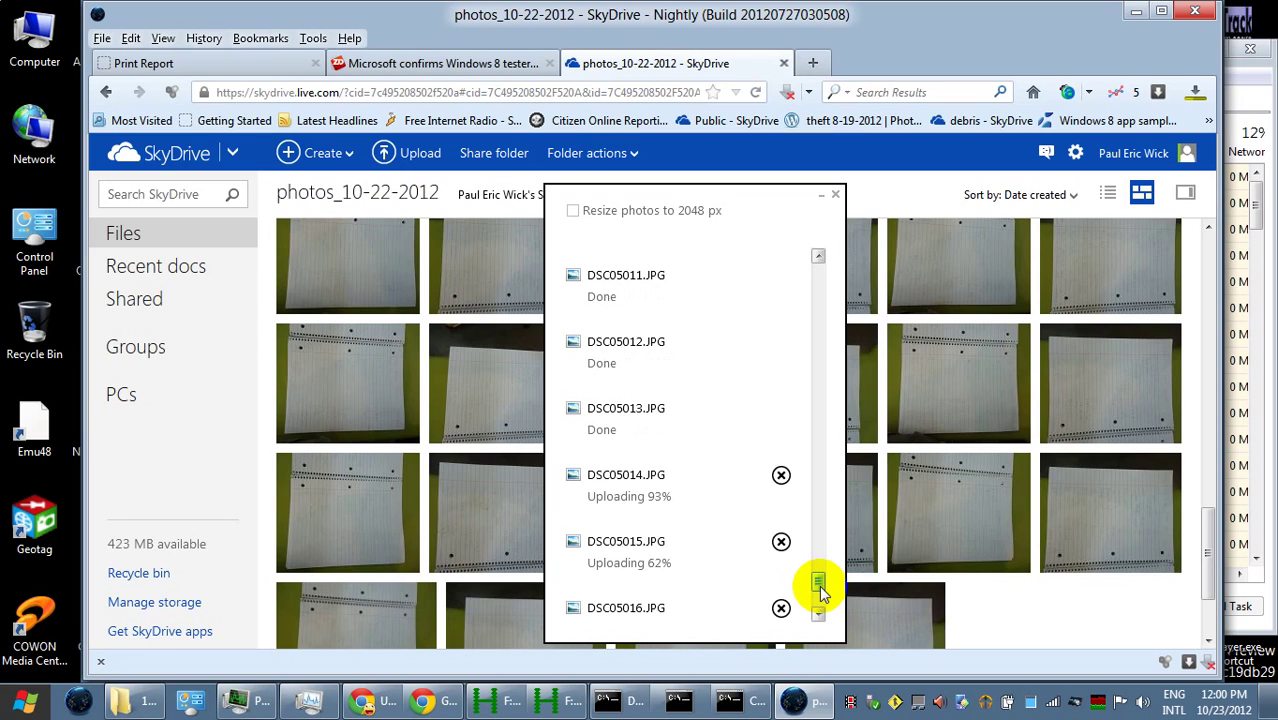
pyautogui.moveTo(818, 590); pyautogui.dragTo(819, 603)
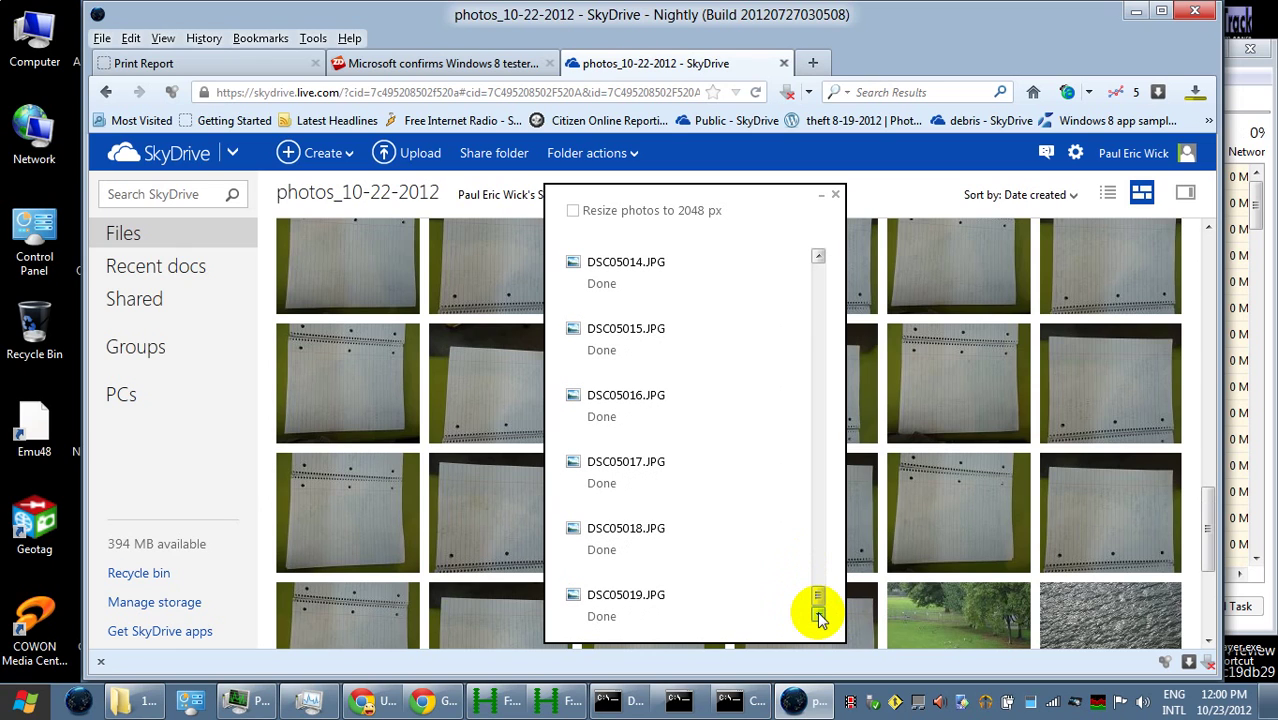
pyautogui.moveTo(818, 612); pyautogui.dragTo(836, 272)
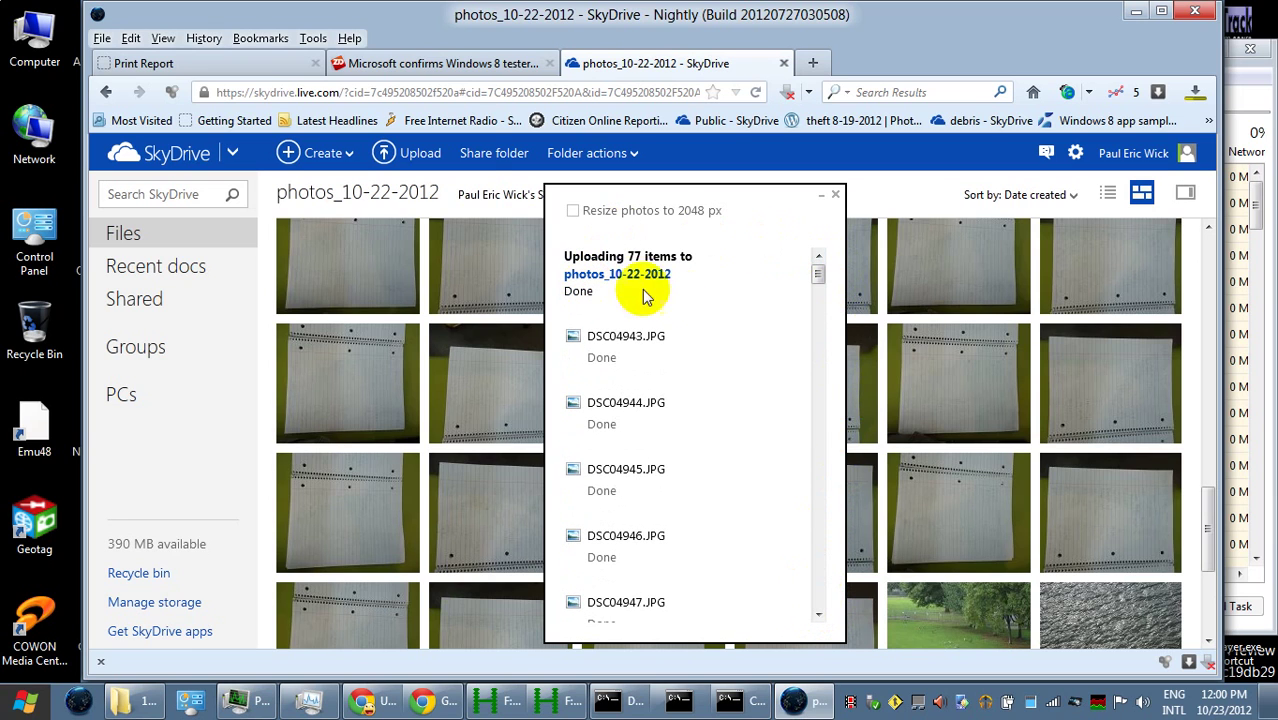
# Create a folder named photos_10-23-2012 in SkyDrive's Public folder
pyautogui.click(609, 194)
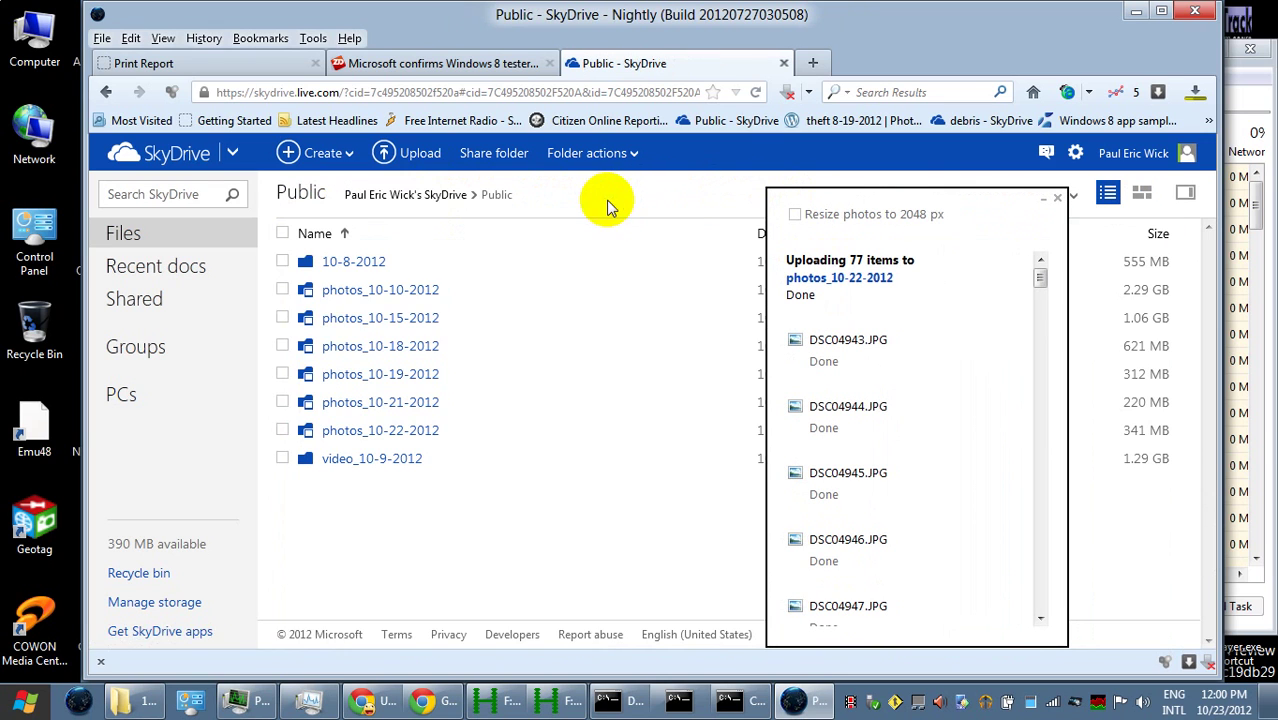
pyautogui.click(303, 152)
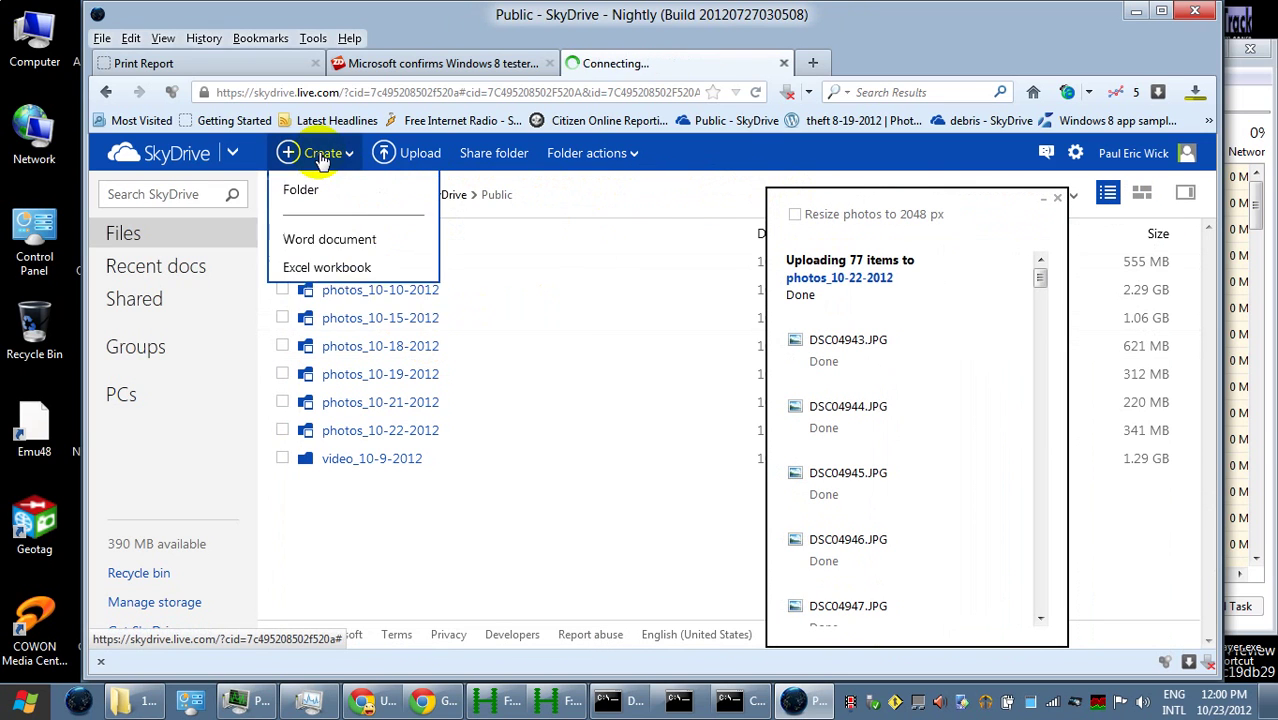
pyautogui.click(322, 196)
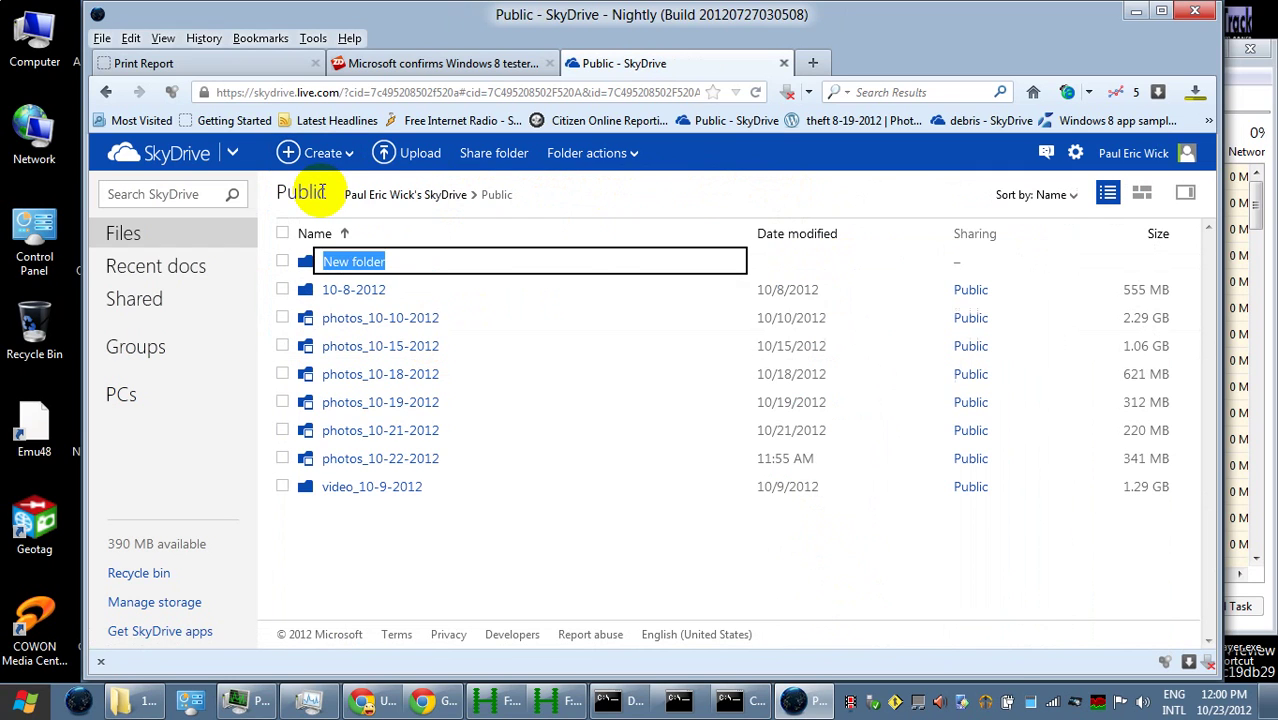
pyautogui.write('photos_10-')
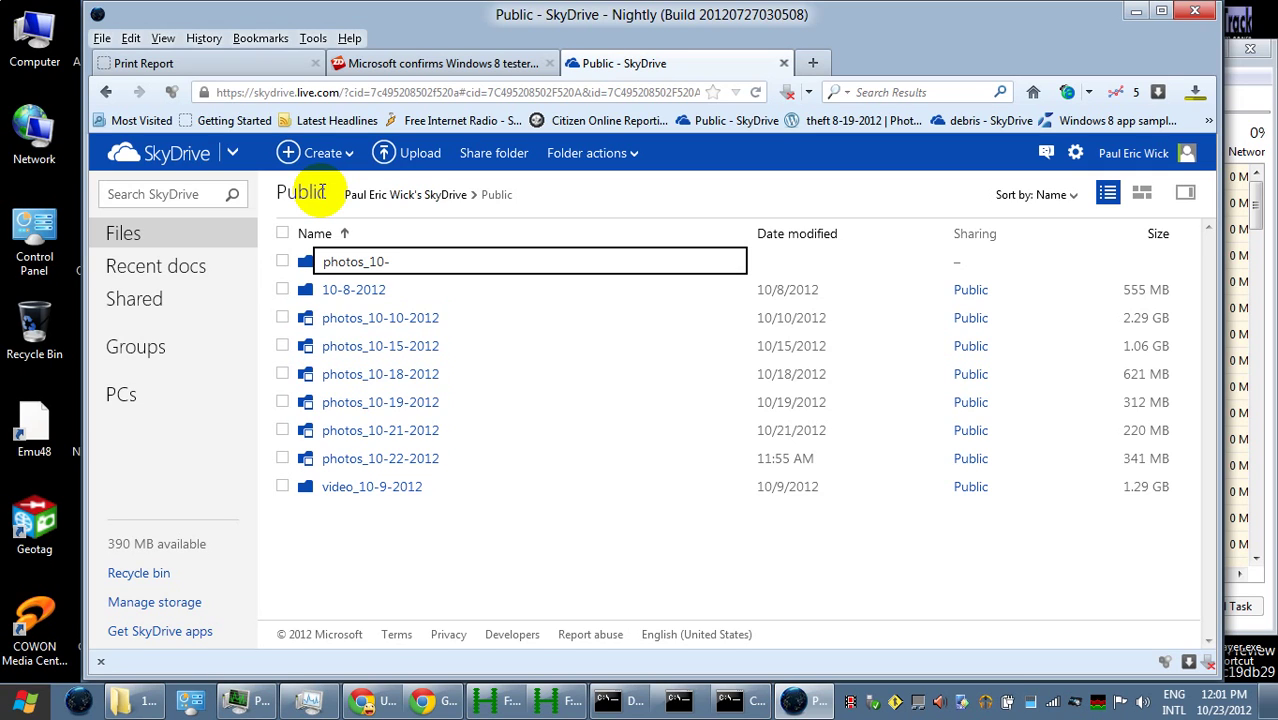
pyautogui.write('23-2012')
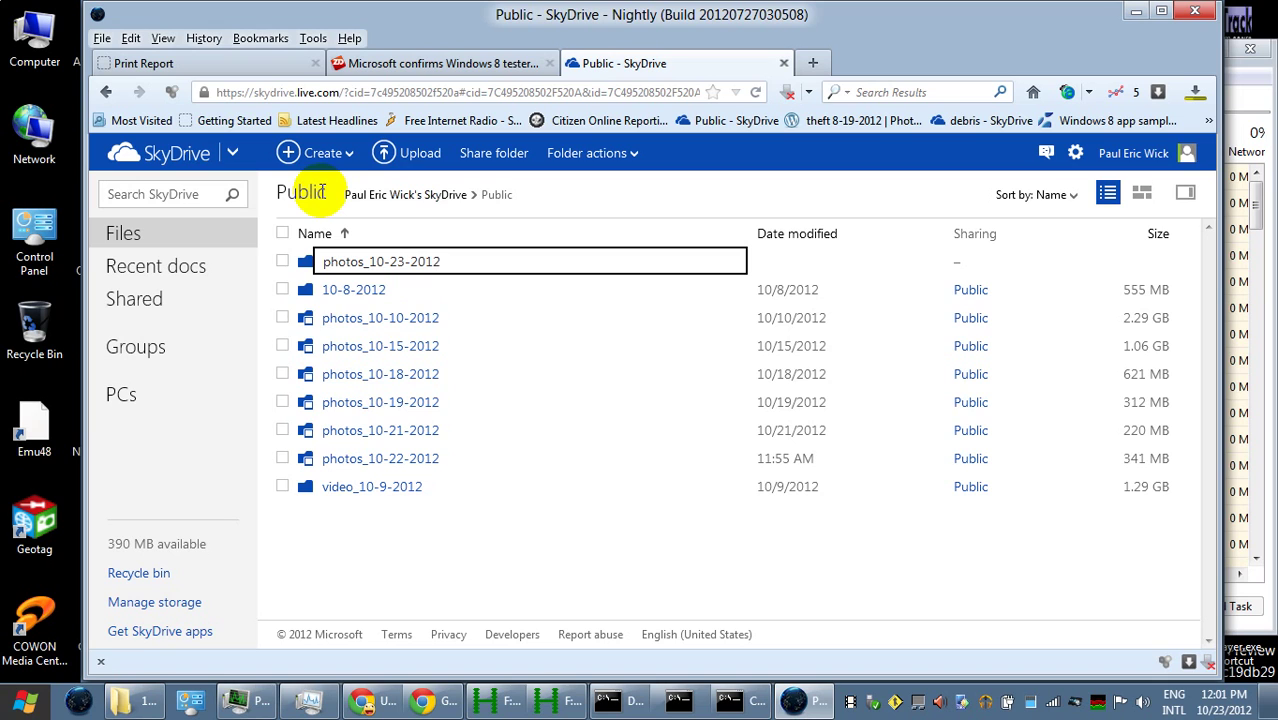
pyautogui.click(304, 262)
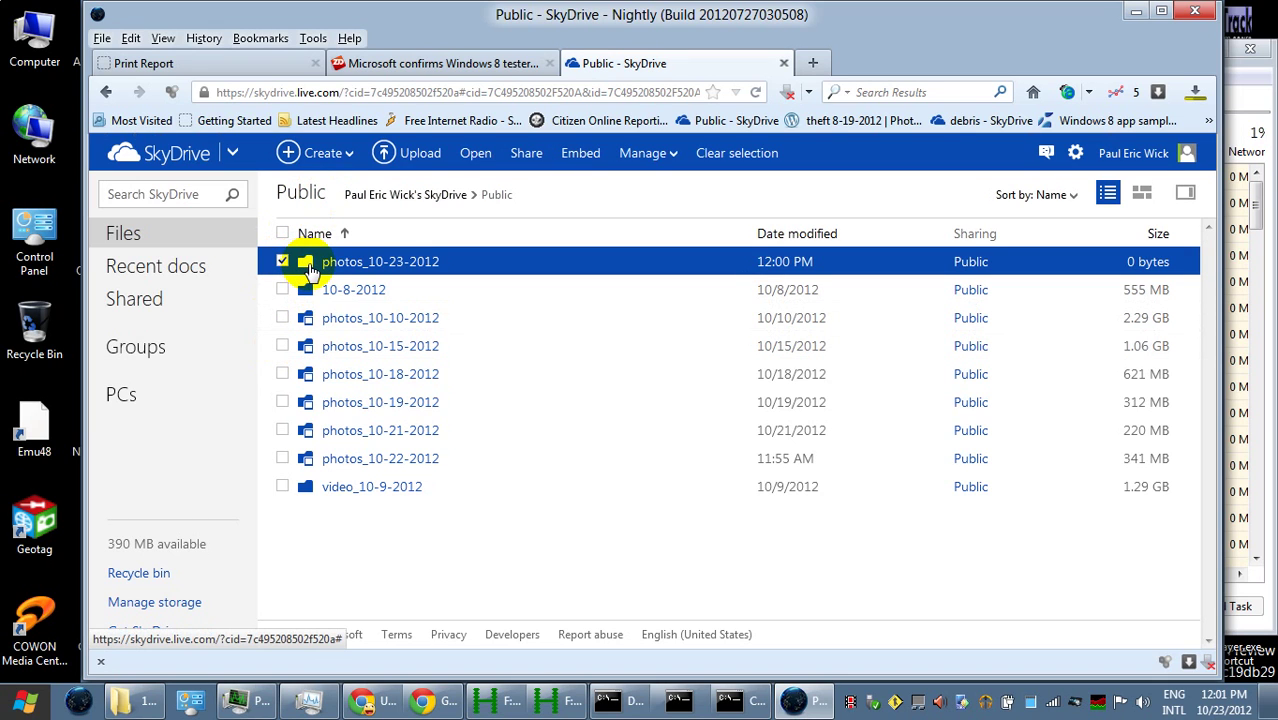
# Upload all photos from the 10-23-2012 folder in pictures and video on TOSHIBA EXT (F:) to the photos_10-23-2012 folder
pyautogui.click(368, 262)
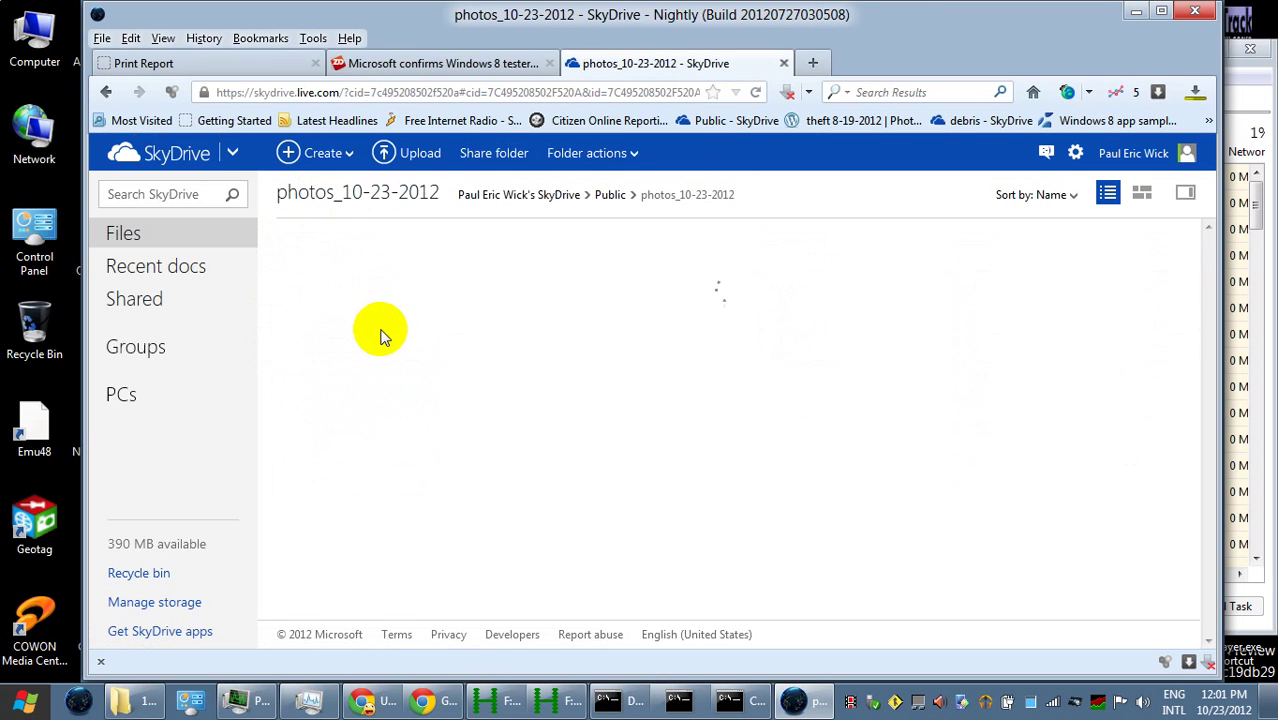
pyautogui.click(412, 152)
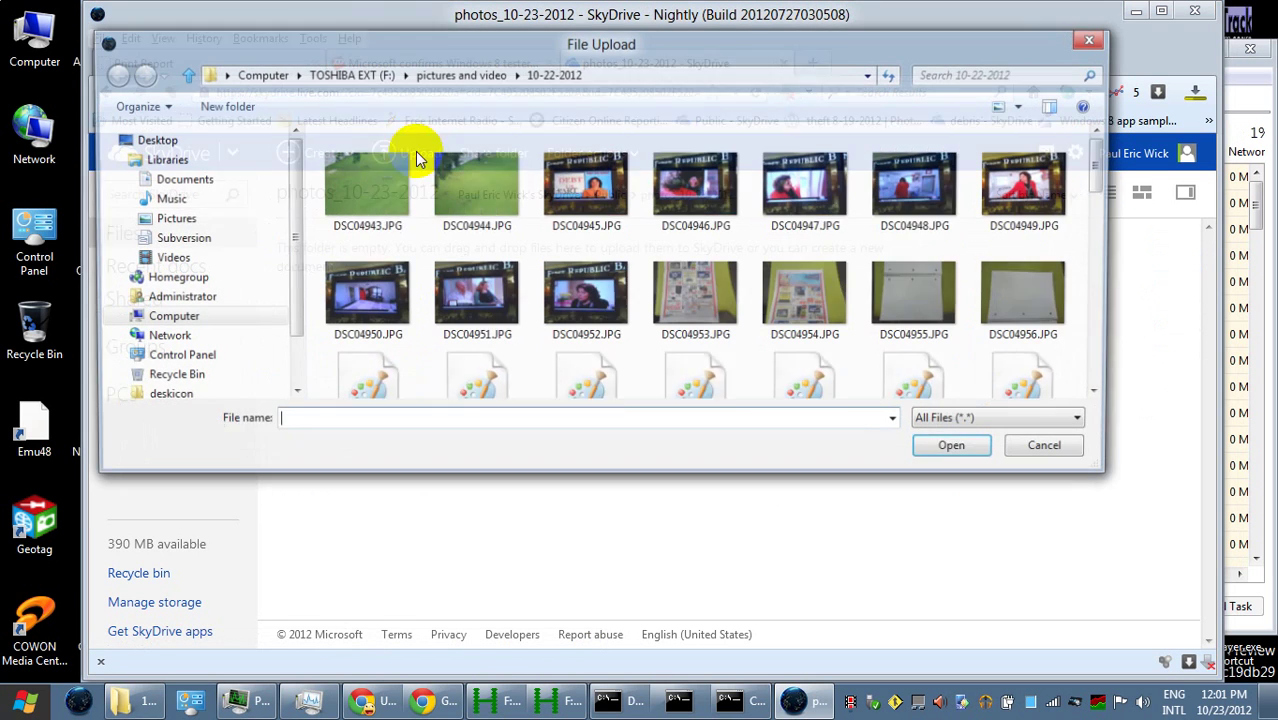
pyautogui.click(468, 76)
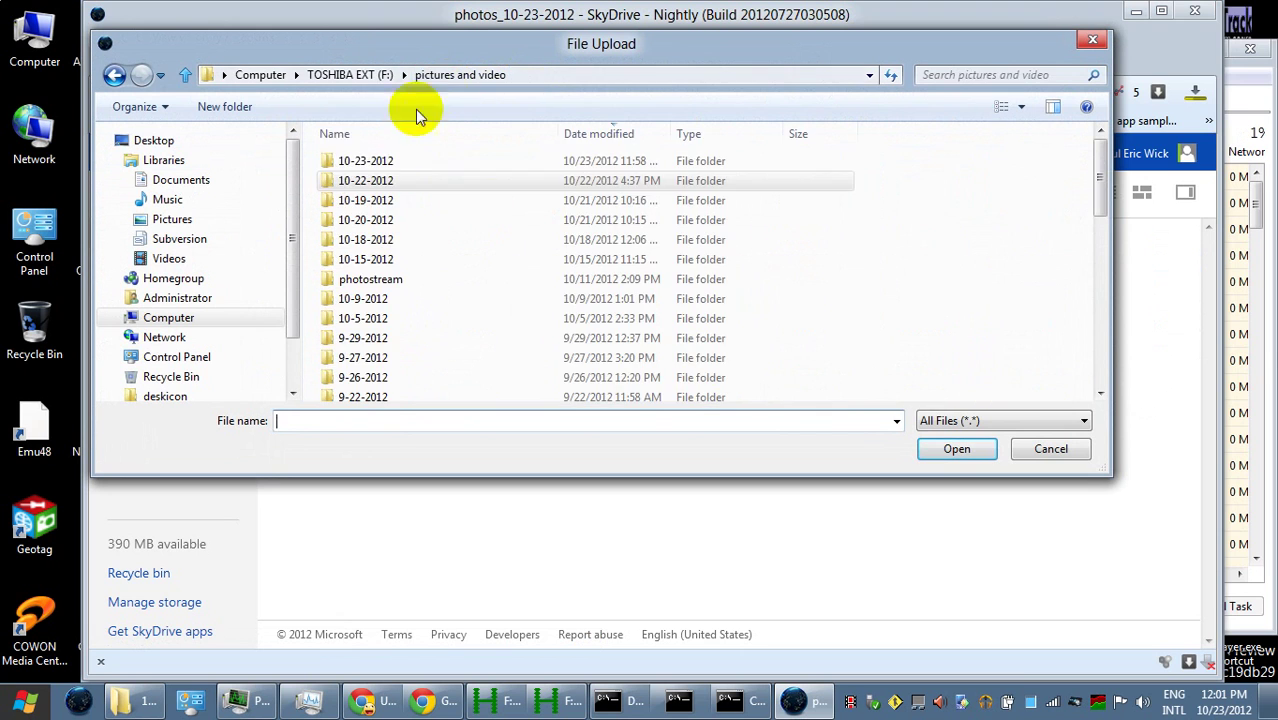
pyautogui.doubleClick(365, 165)
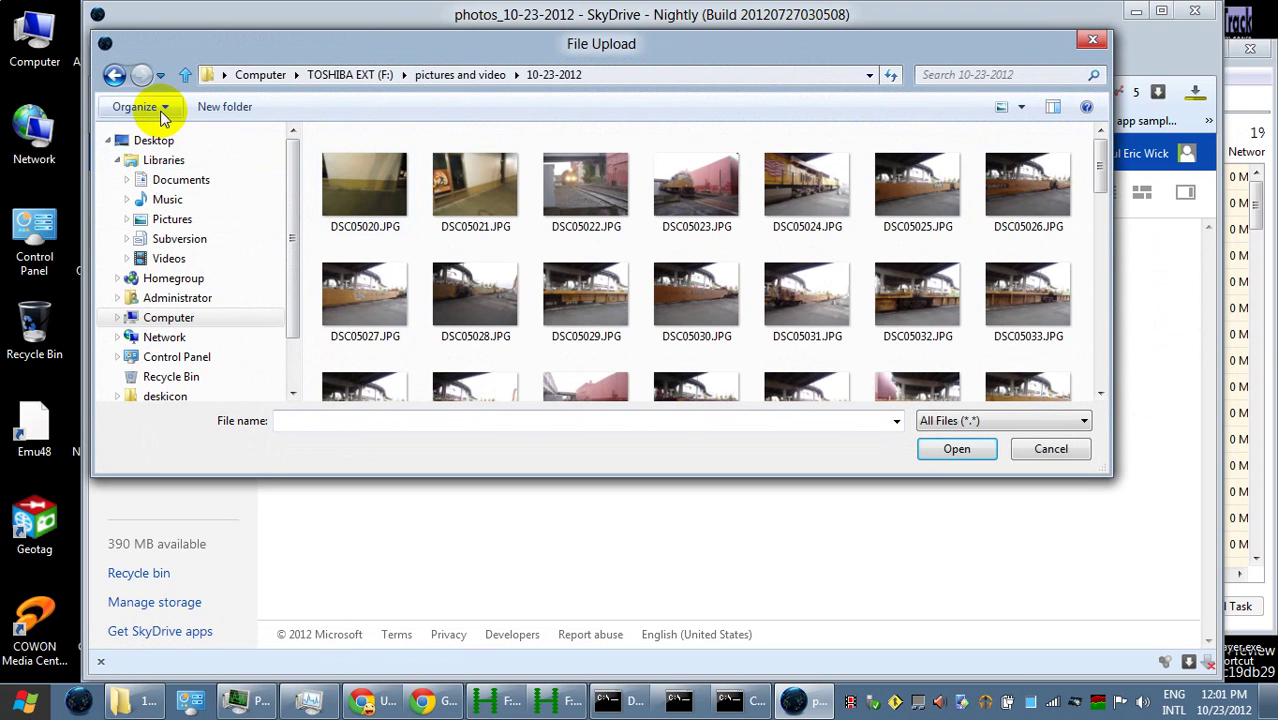
pyautogui.click(162, 107)
pyautogui.click(160, 243)
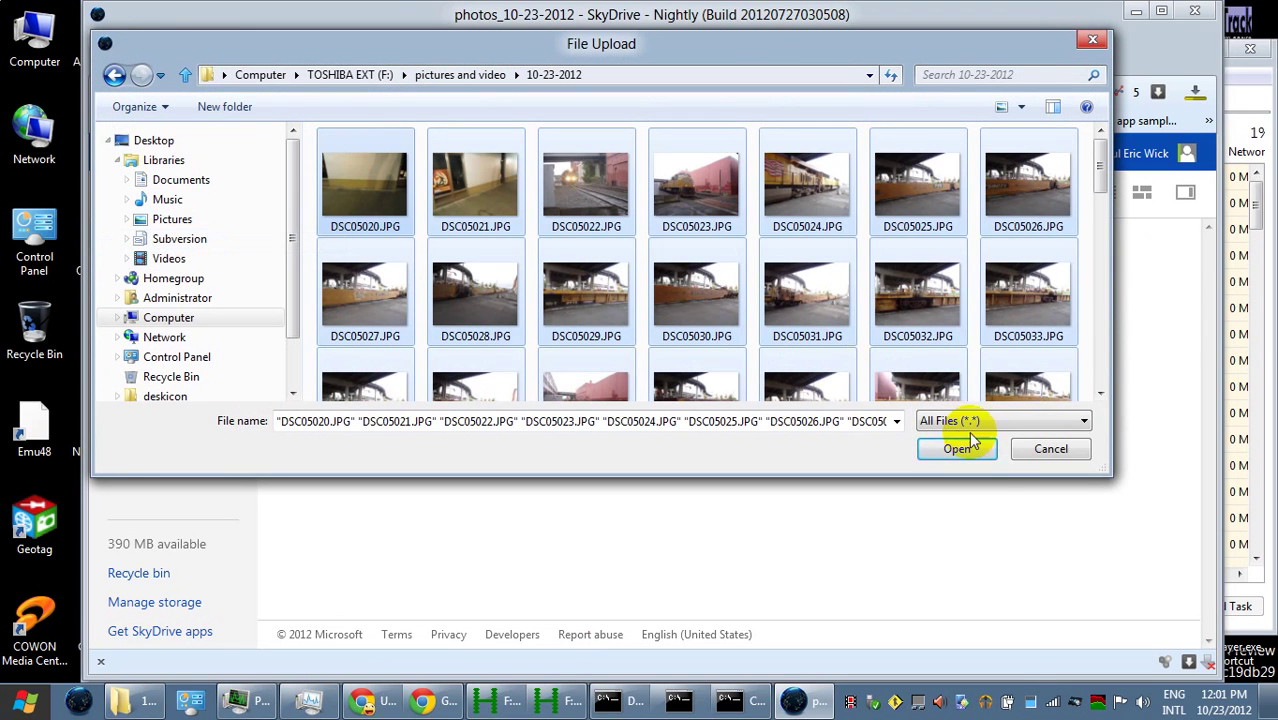
pyautogui.moveTo(988, 478); pyautogui.dragTo(984, 593)
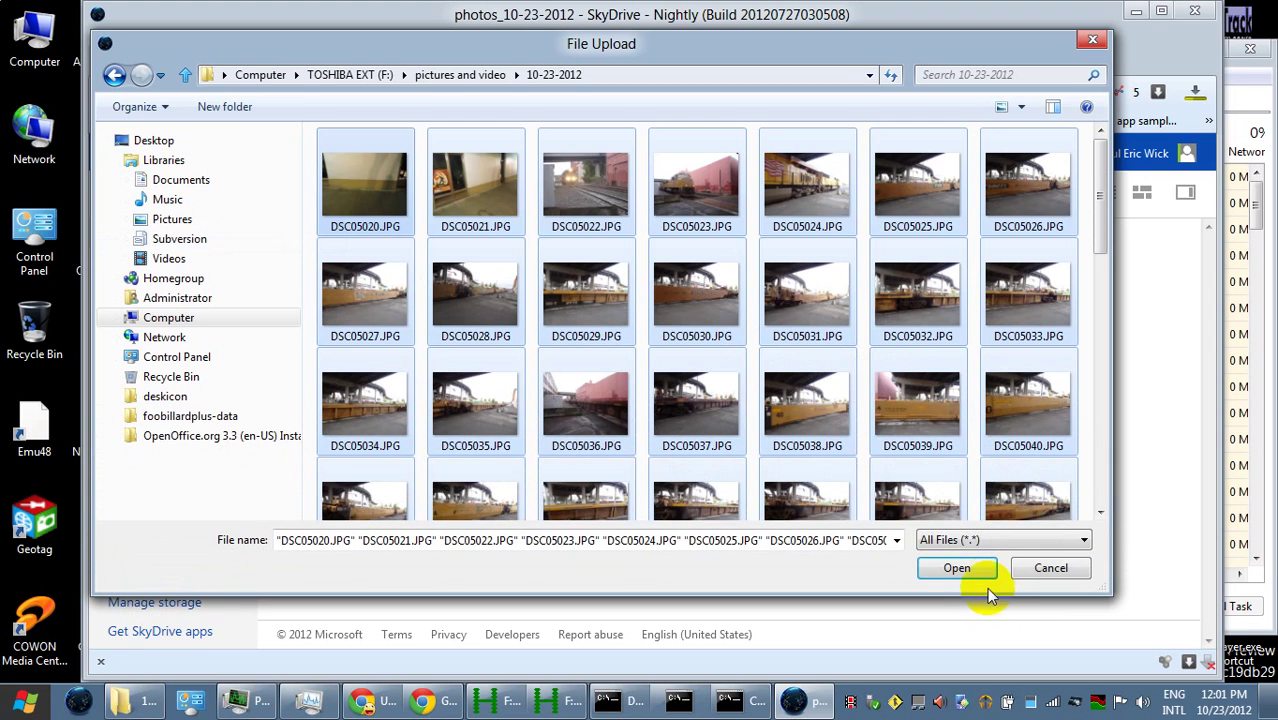
pyautogui.click(957, 569)
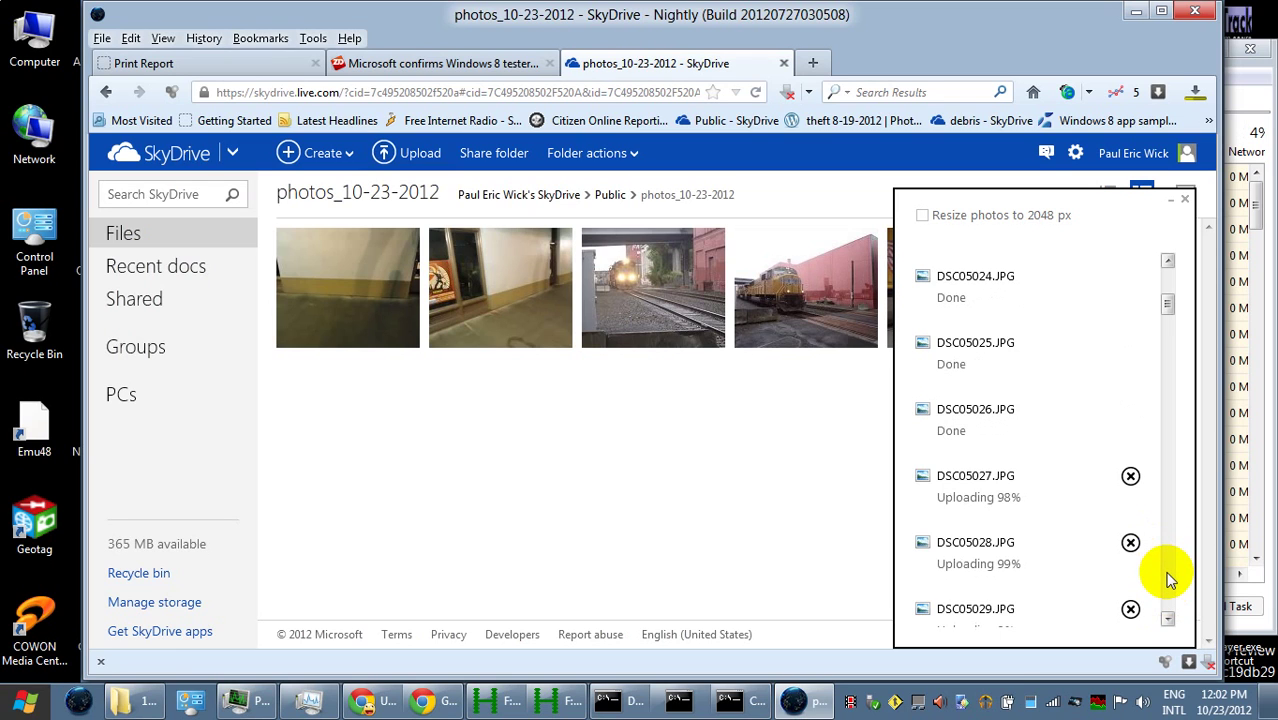
# Check the progress of the individual photos in the photos_10-23-2012 upload list
pyautogui.click(1167, 276)
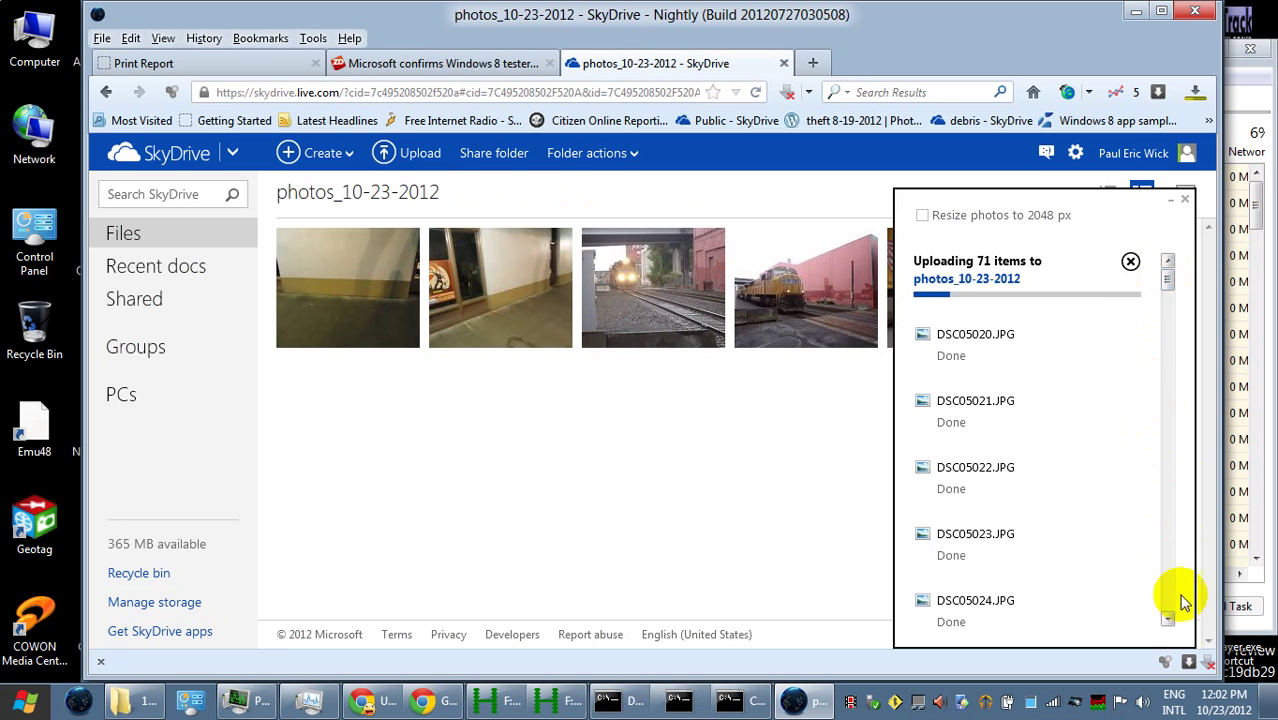
pyautogui.scroll(-6, 1170, 598)
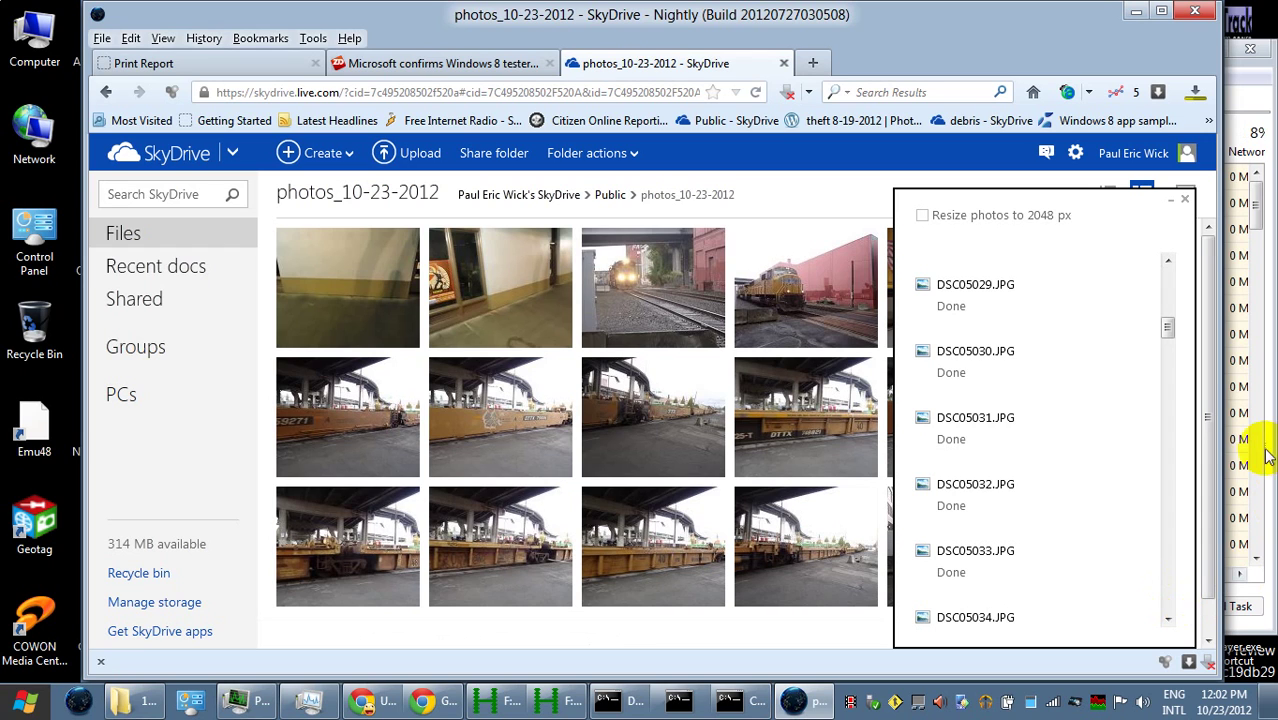
pyautogui.scroll(-5, 1167, 600)
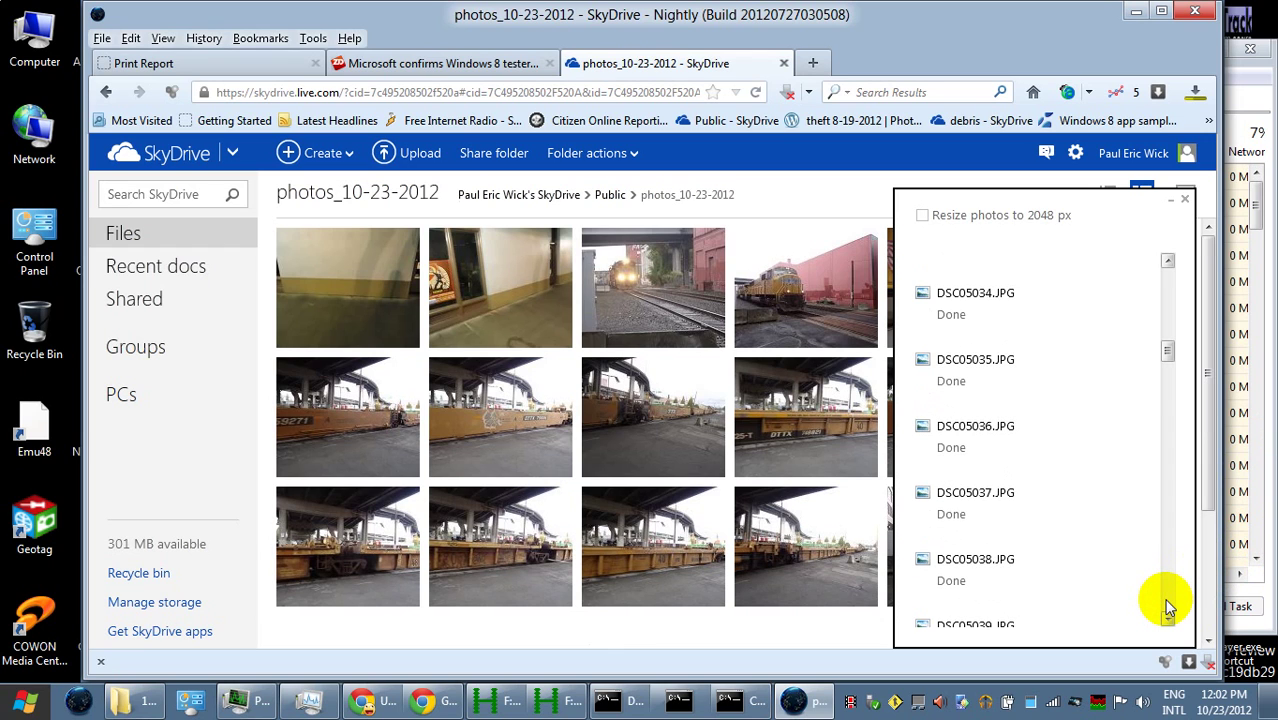
pyautogui.scroll(-5, 1167, 605)
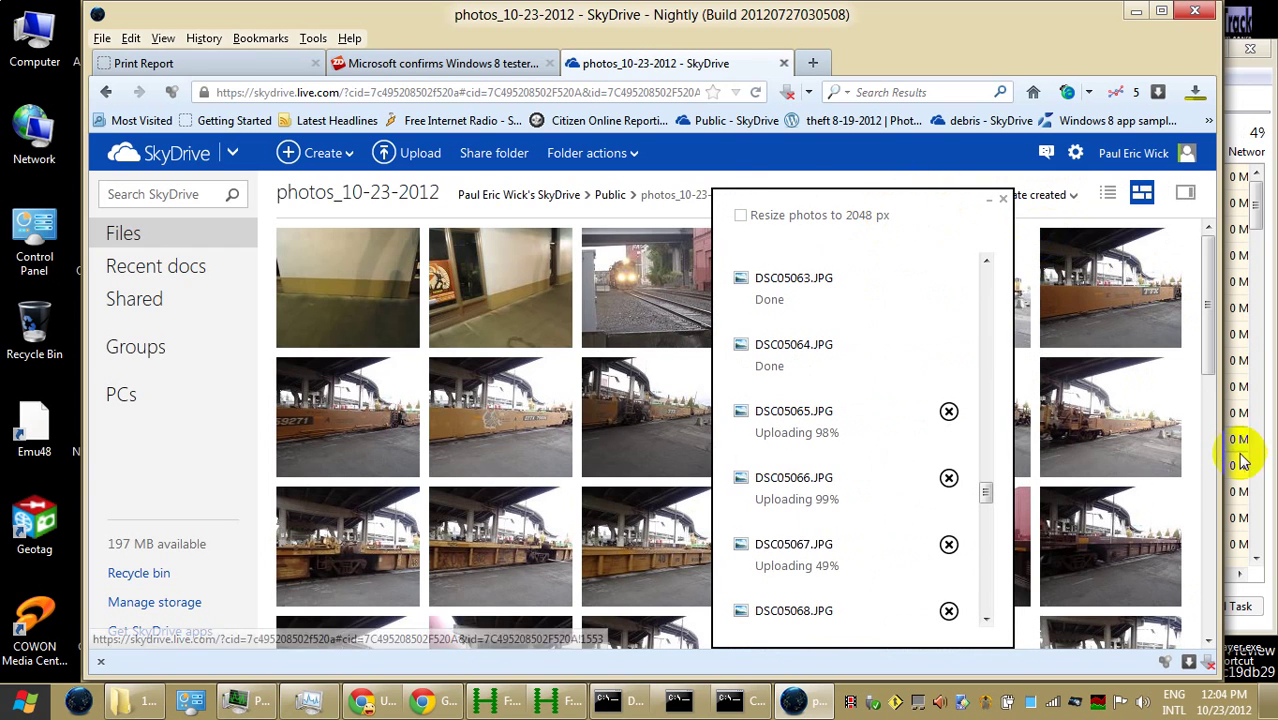
# Move the upload progress panel off the newest thumbnails and compare them with the latest entries in the upload list
pyautogui.click(1209, 467)
pyautogui.moveTo(1209, 477); pyautogui.dragTo(1207, 560)
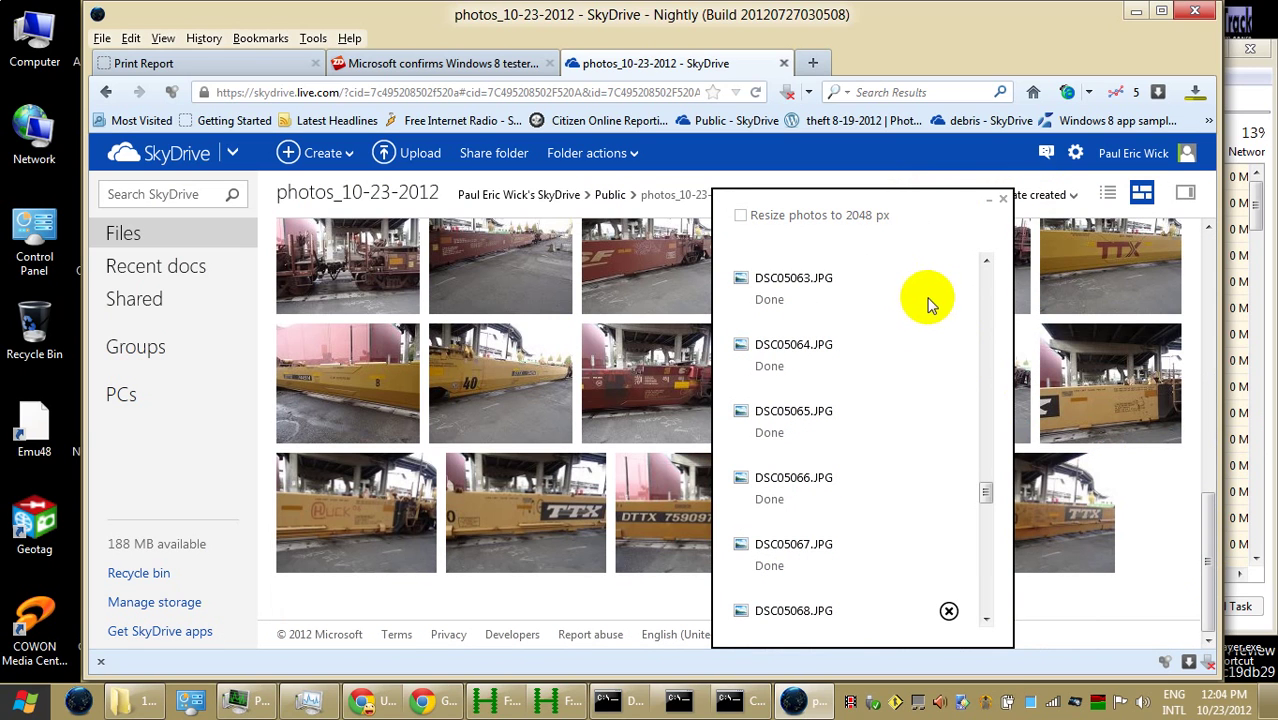
pyautogui.moveTo(909, 210); pyautogui.dragTo(463, 192)
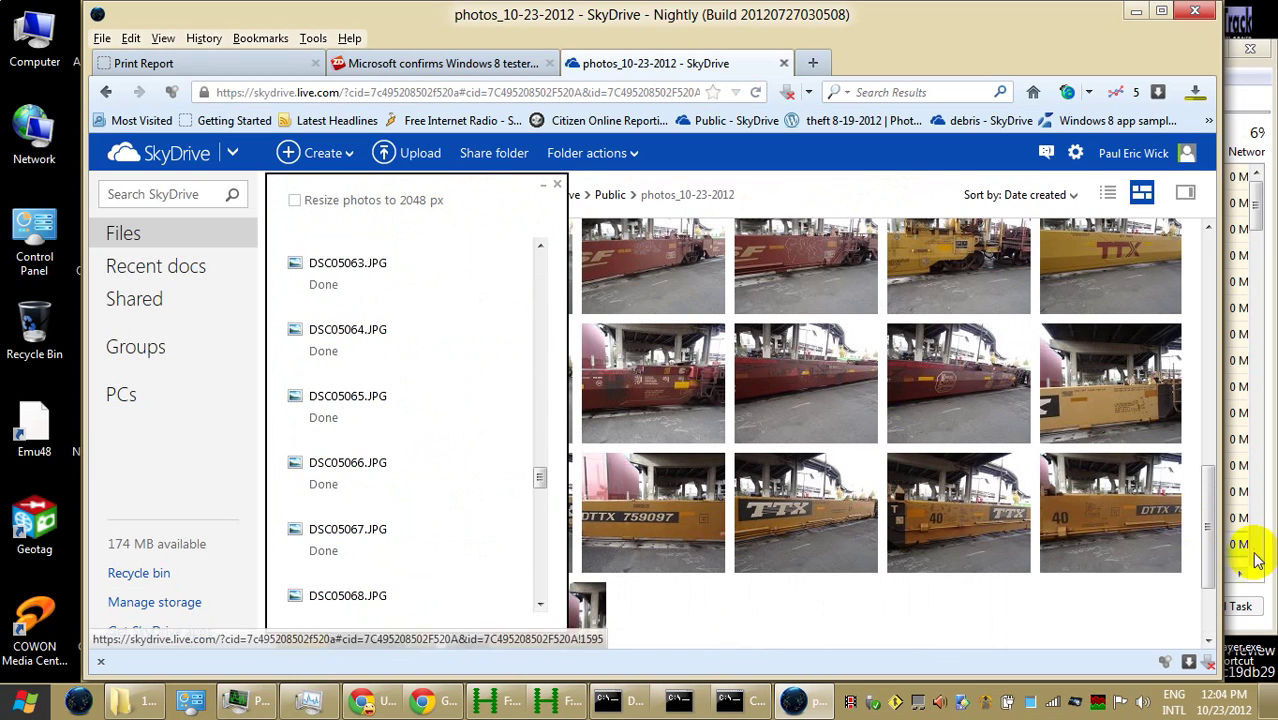
pyautogui.scroll(-2, 1210, 608)
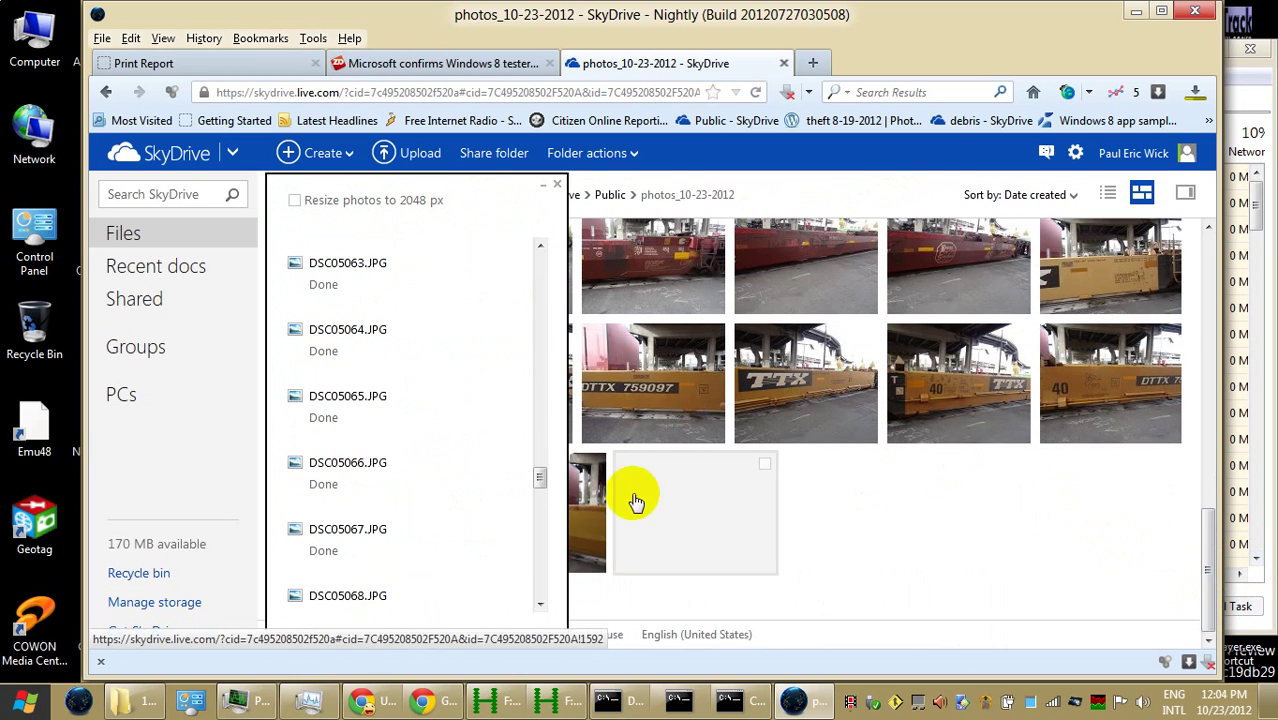
pyautogui.scroll(-5, 536, 556)
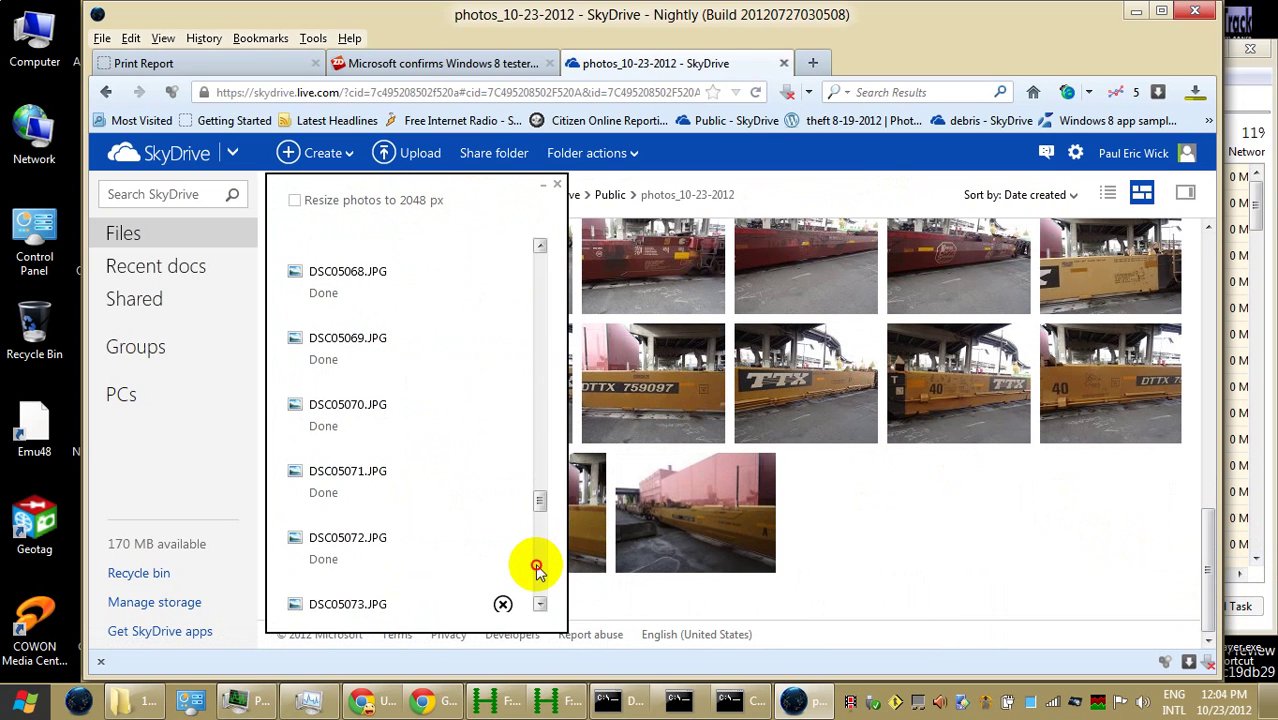
pyautogui.scroll(-3, 537, 566)
# Move the upload progress panel off the first thumbnails, follow the uploads through DSC05090.JPG and check the overall status
pyautogui.moveTo(514, 200); pyautogui.dragTo(1093, 201)
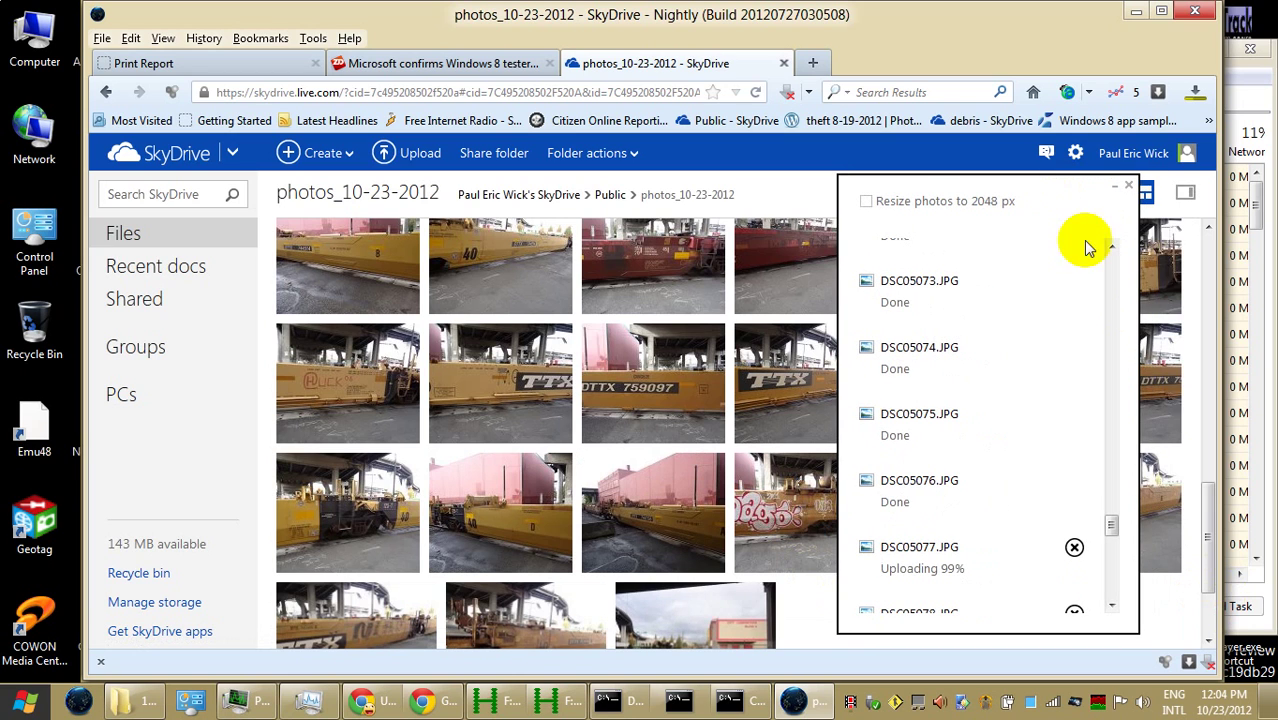
pyautogui.scroll(-3, 1205, 622)
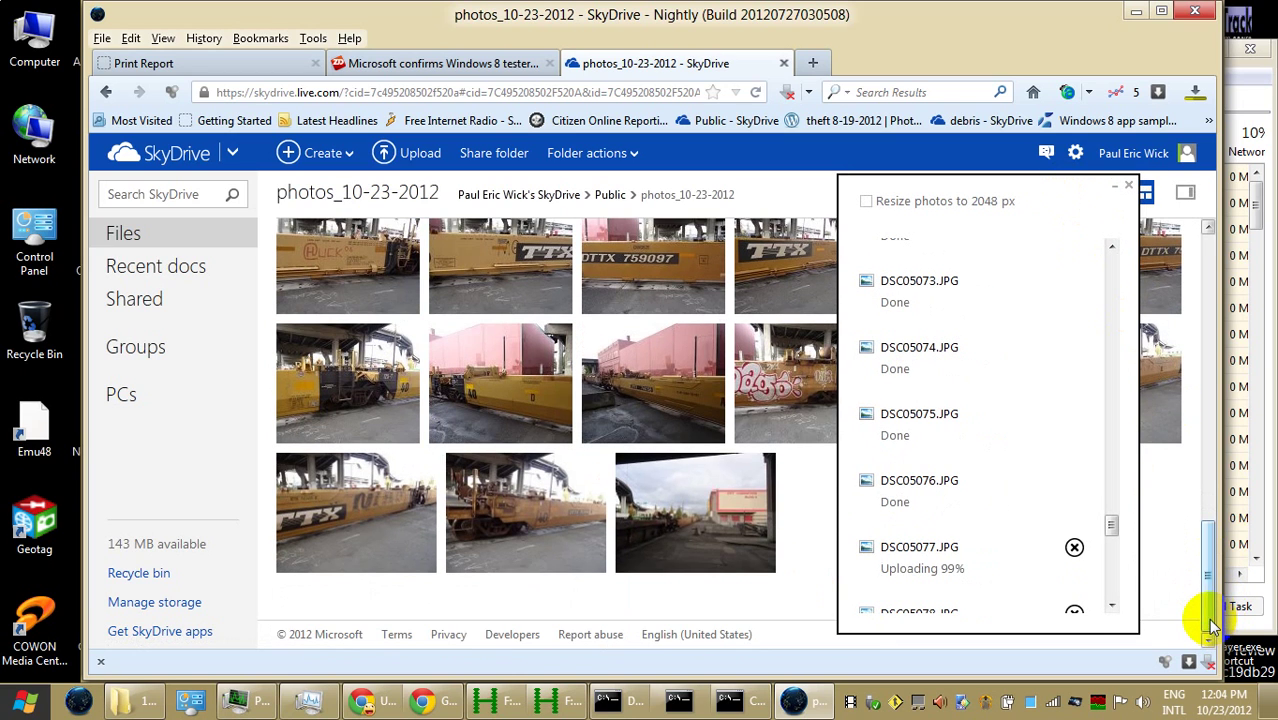
pyautogui.click(1116, 580)
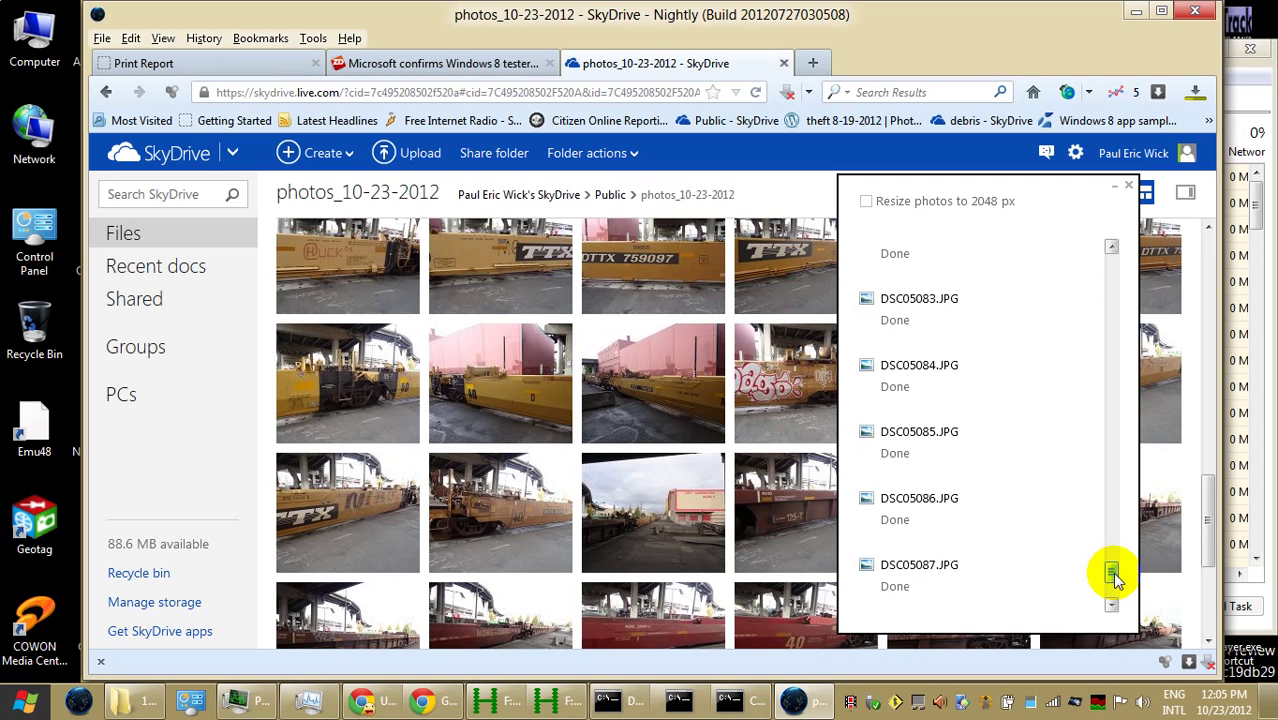
pyautogui.moveTo(1112, 578); pyautogui.dragTo(1115, 593)
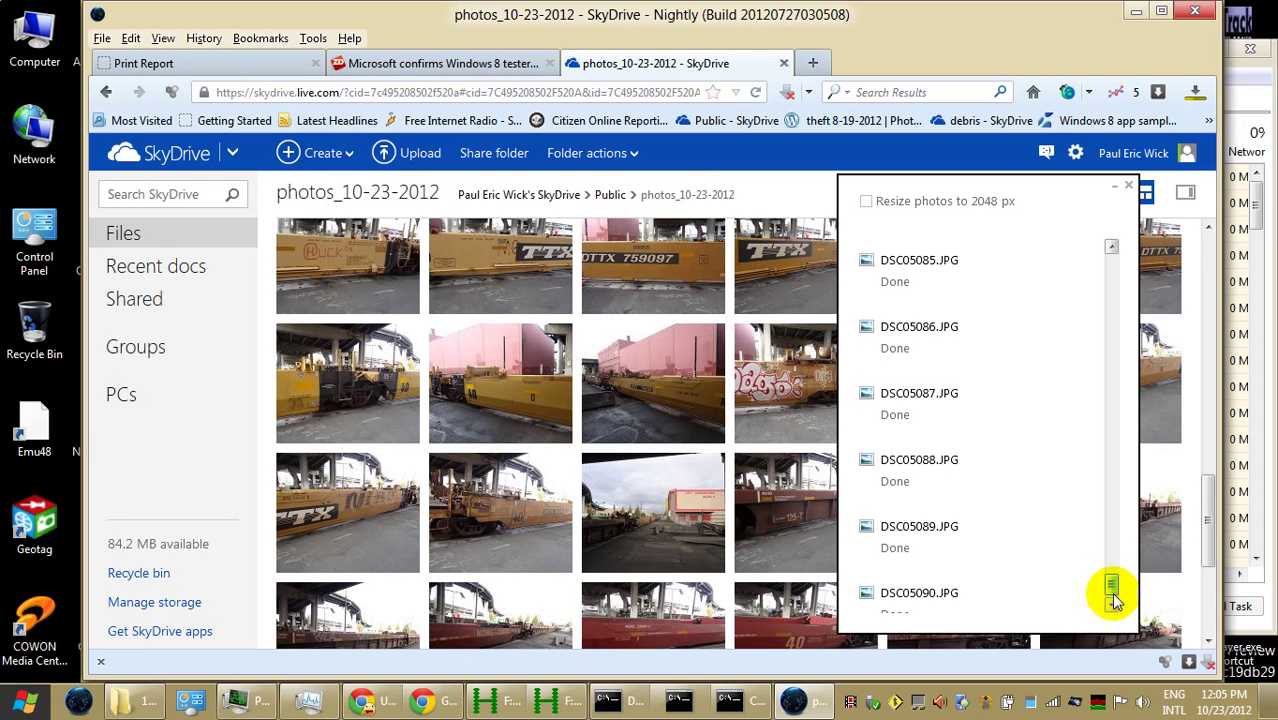
pyautogui.moveTo(1113, 600); pyautogui.dragTo(1110, 248)
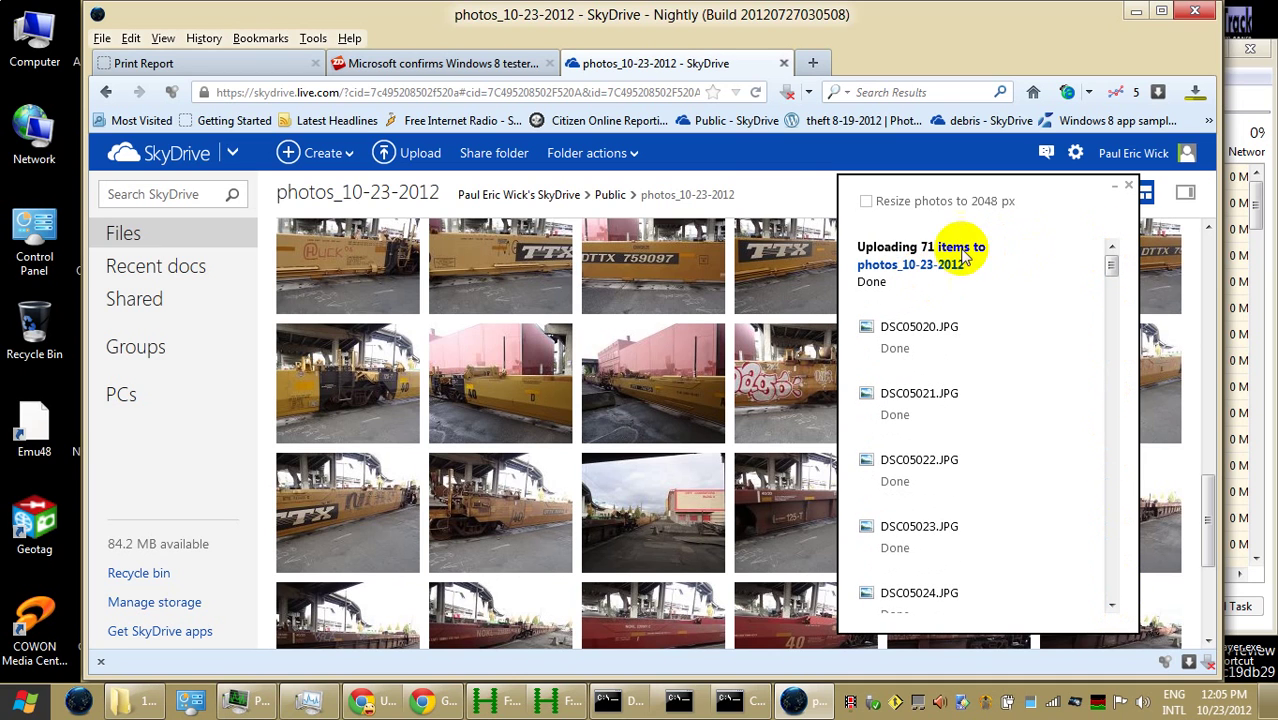
# Create a folder named video_10-23-2012 in SkyDrive's Public folder
pyautogui.click(608, 199)
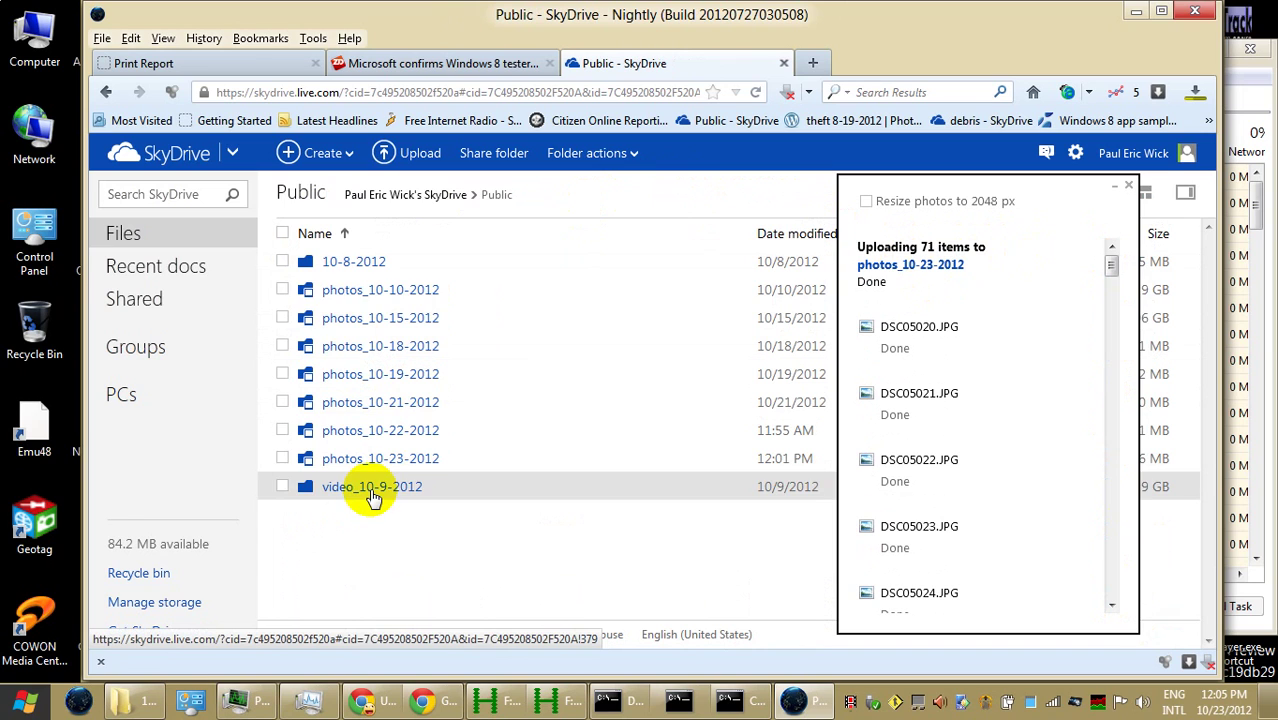
pyautogui.click(322, 155)
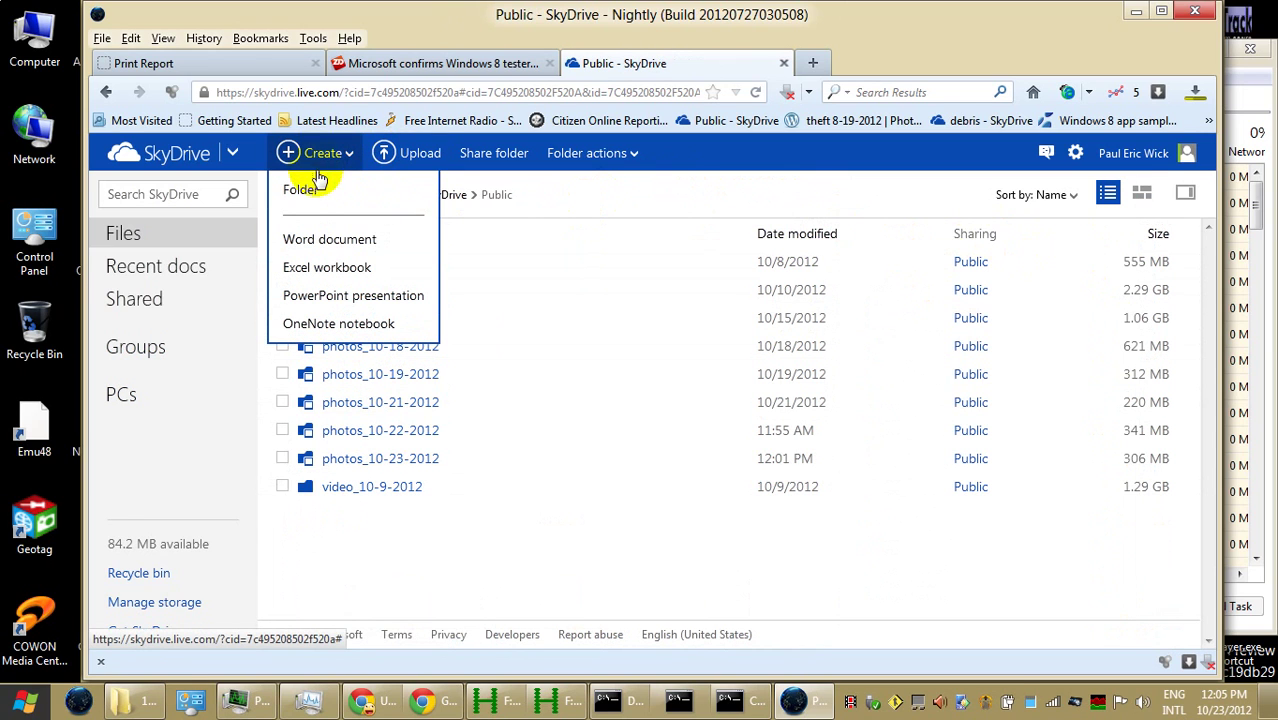
pyautogui.click(303, 190)
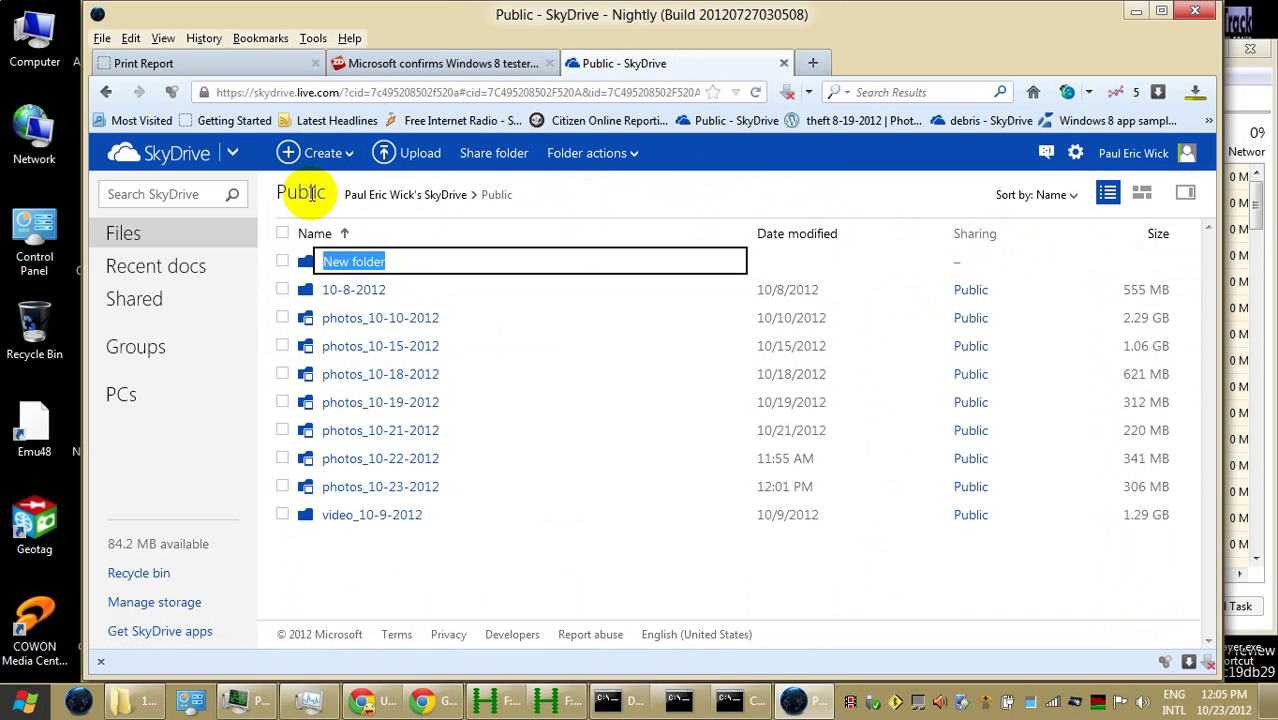
pyautogui.write('video_10-23-2012')
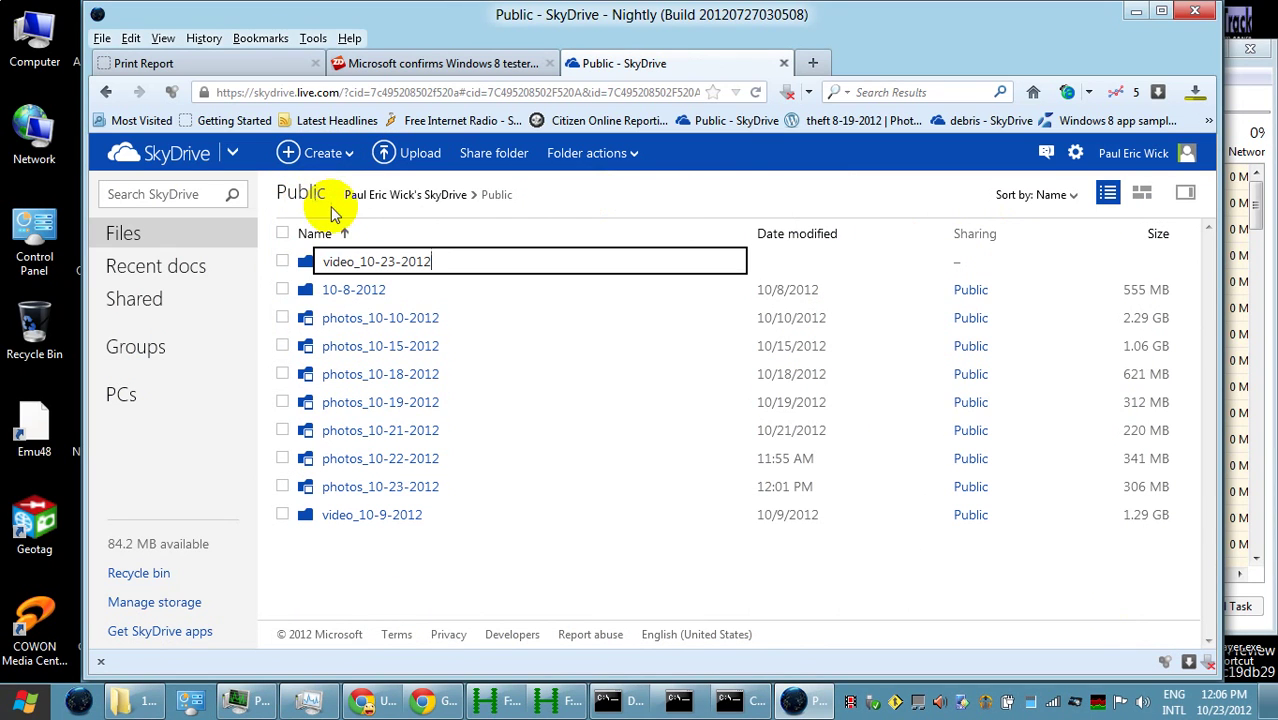
pyautogui.click(313, 265)
# Start an upload in the video_10-23-2012 folder and browse to the video folder on TOSHIBA EXT (F:)
pyautogui.click(364, 268)
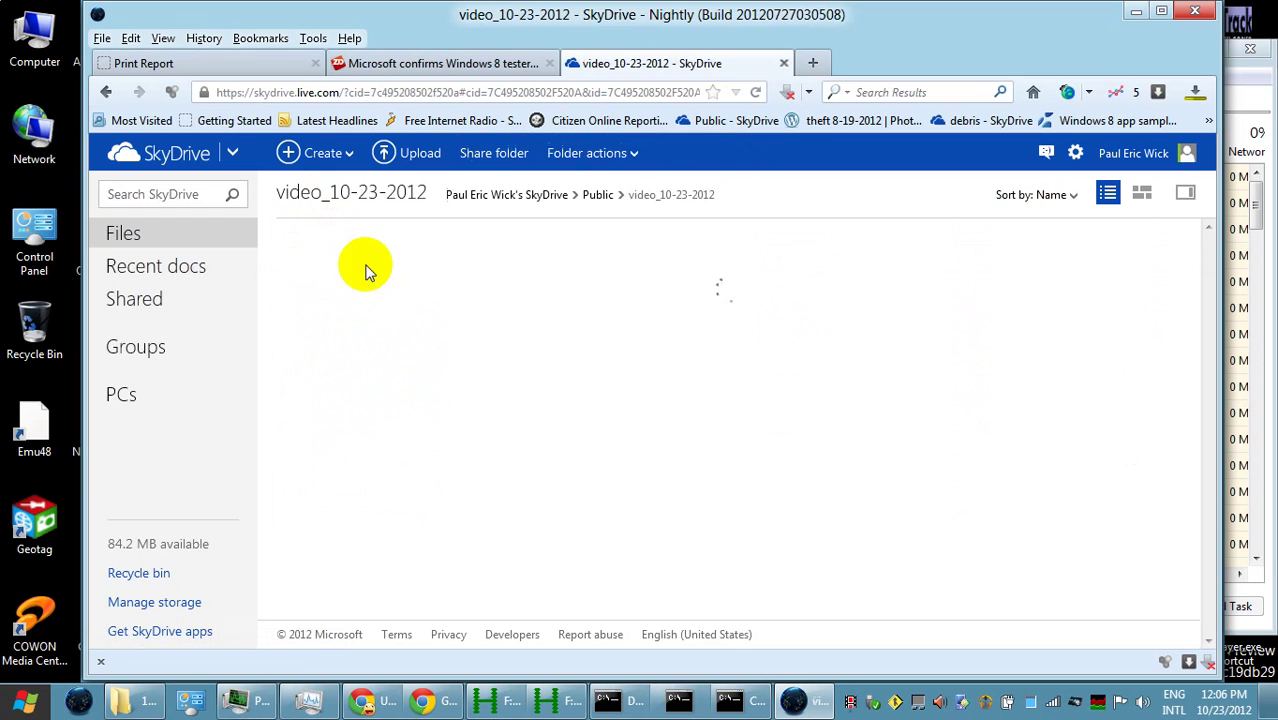
pyautogui.click(418, 153)
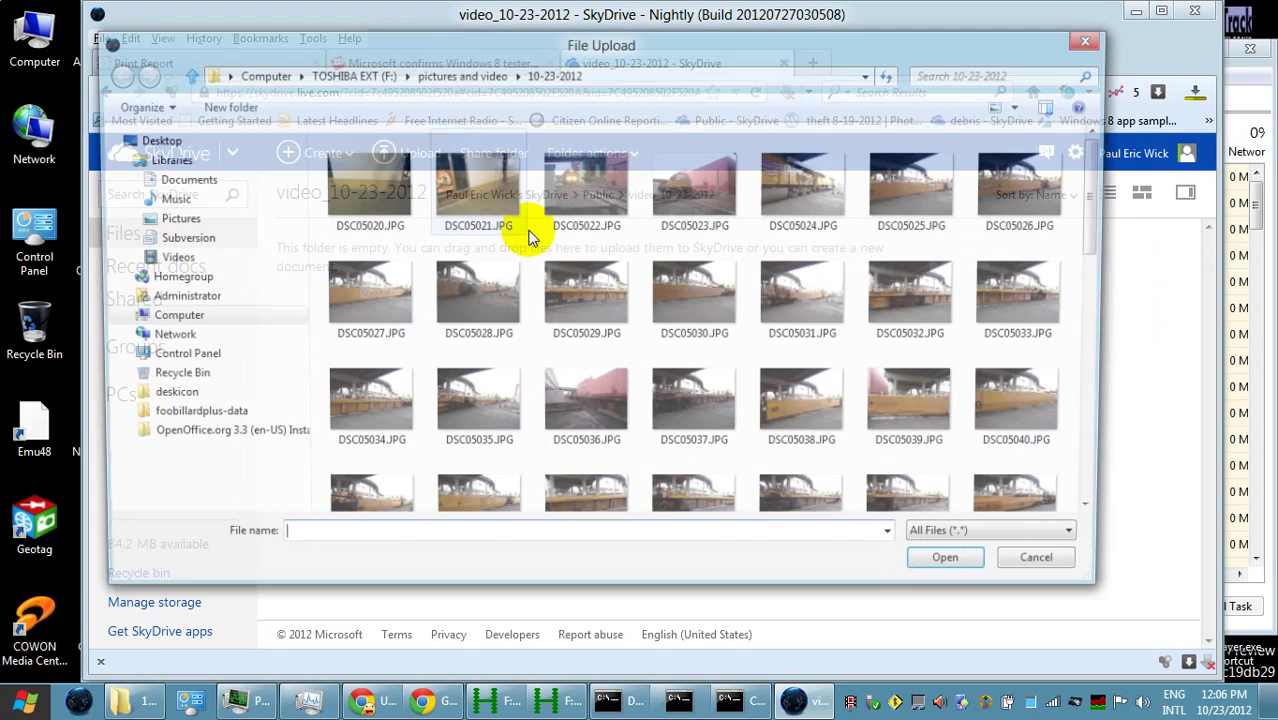
pyautogui.click(362, 76)
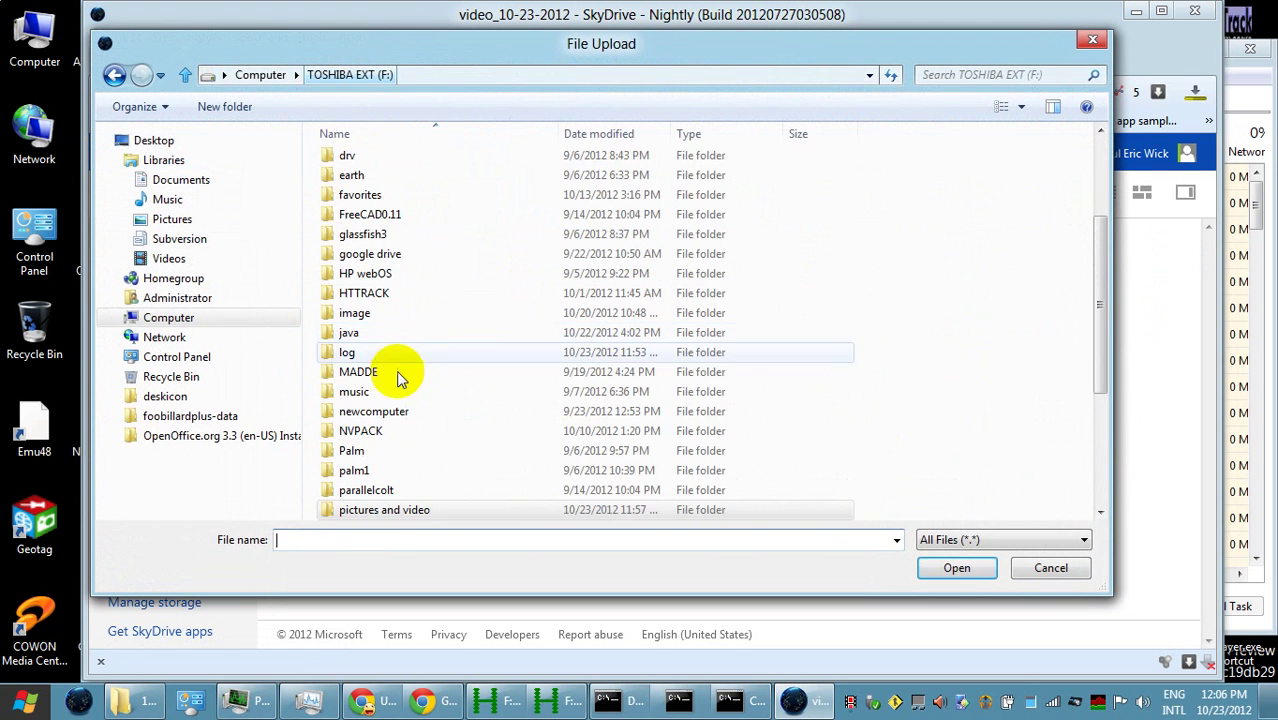
pyautogui.click(371, 442)
pyautogui.scroll(-3, 378, 445)
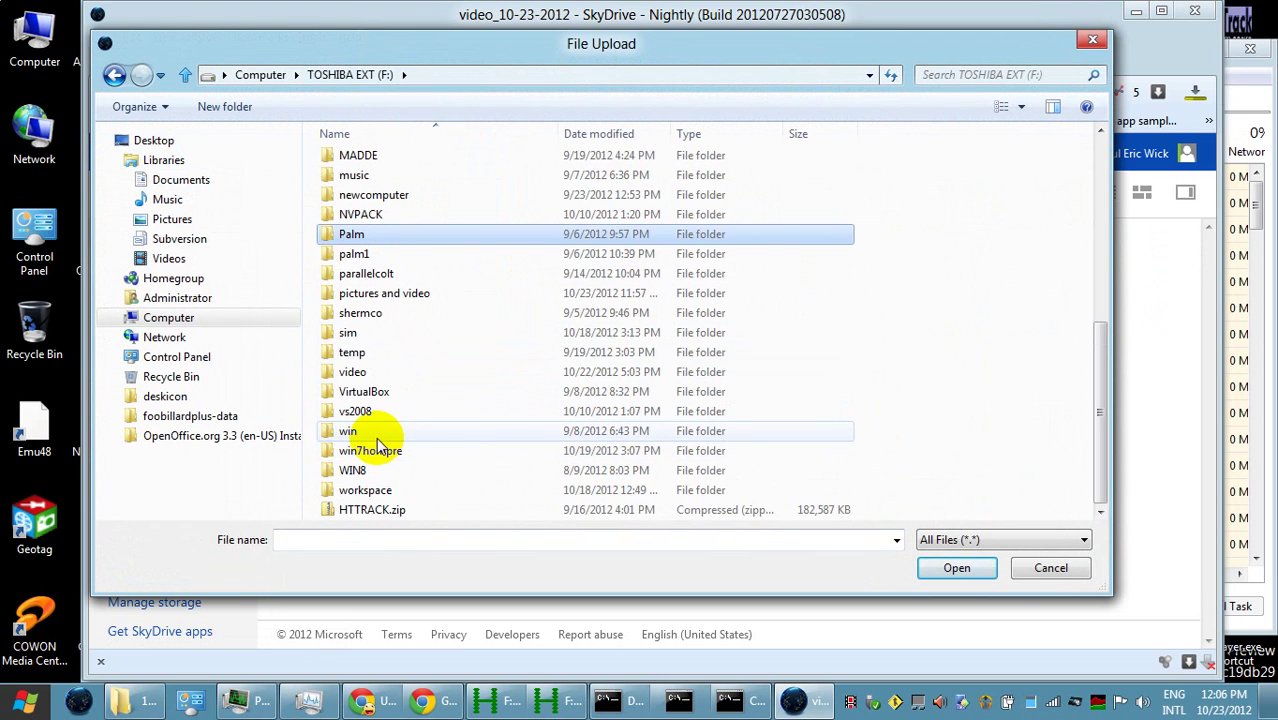
pyautogui.click(352, 372)
pyautogui.doubleClick(448, 372)
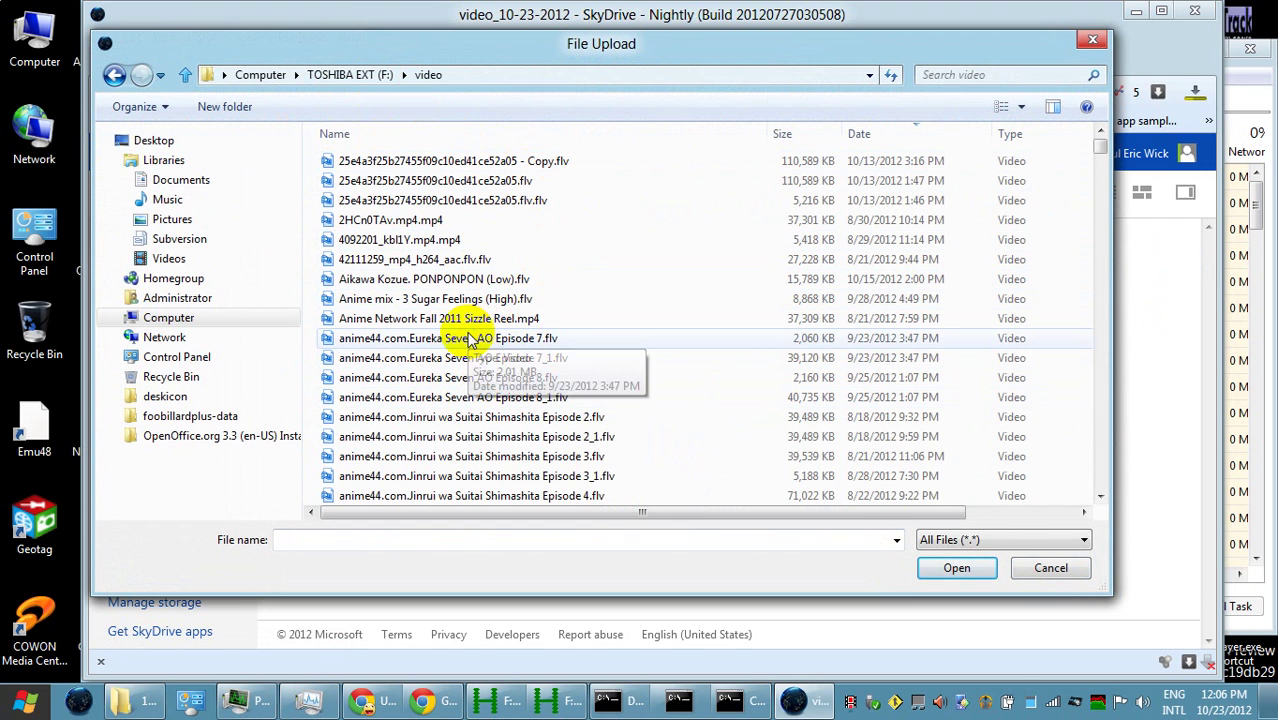
pyautogui.click(466, 338)
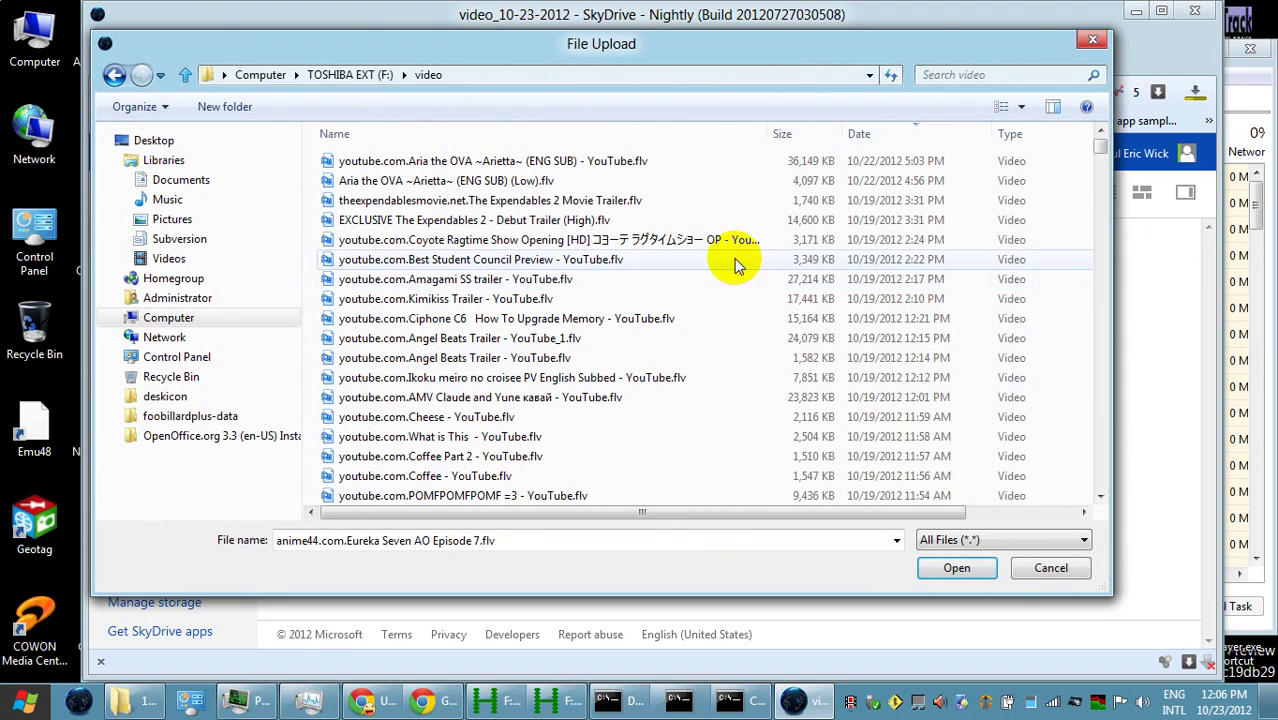
pyautogui.click(537, 163)
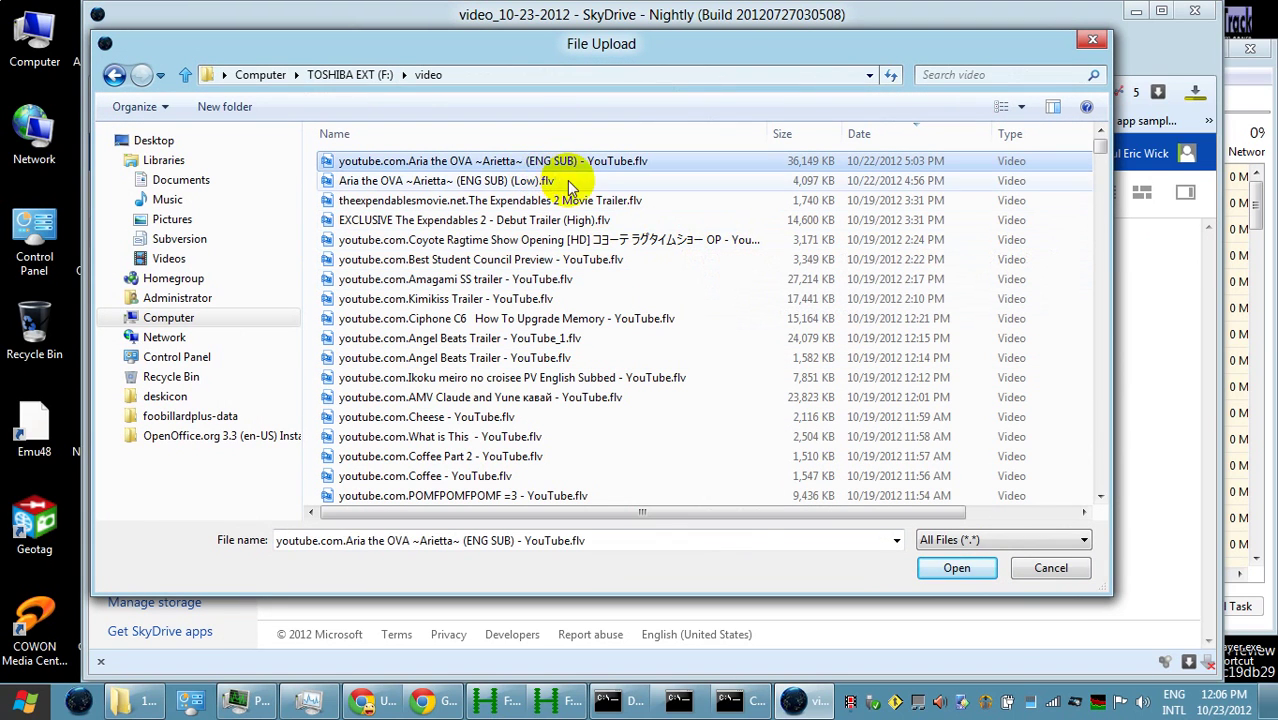
pyautogui.click(1100, 470)
pyautogui.click(1100, 470)
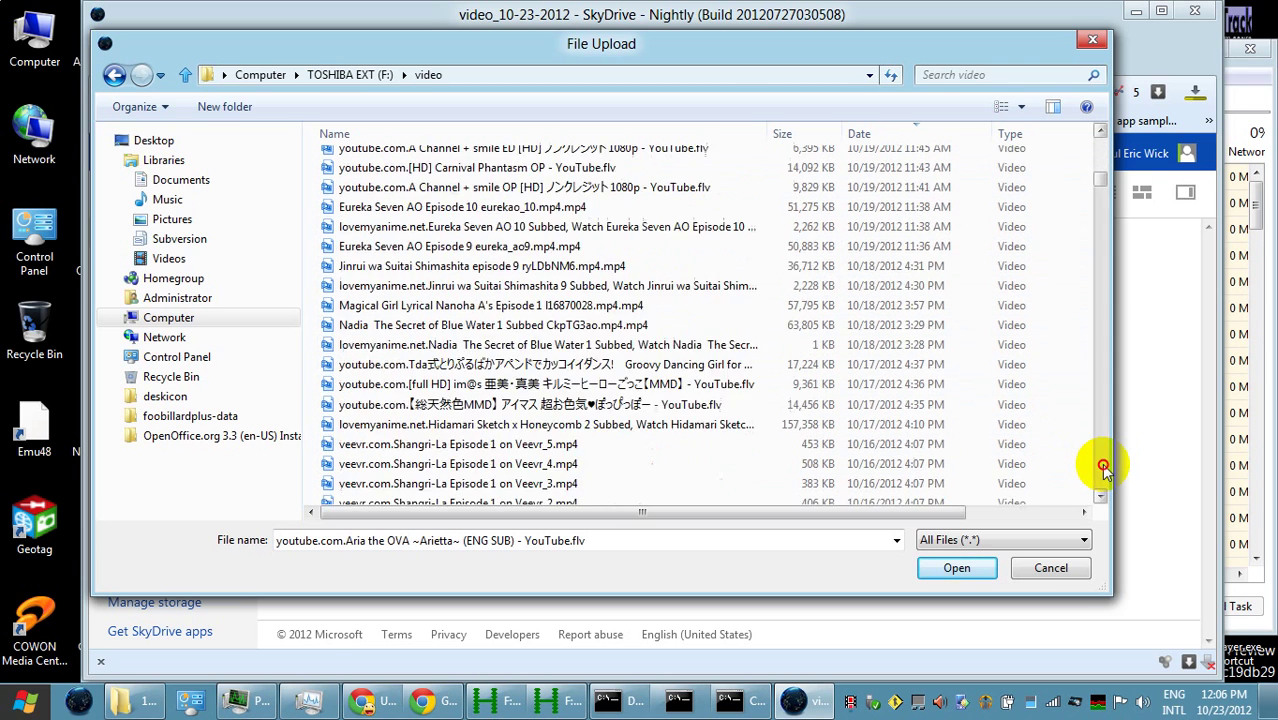
pyautogui.click(1100, 470)
pyautogui.click(1100, 470)
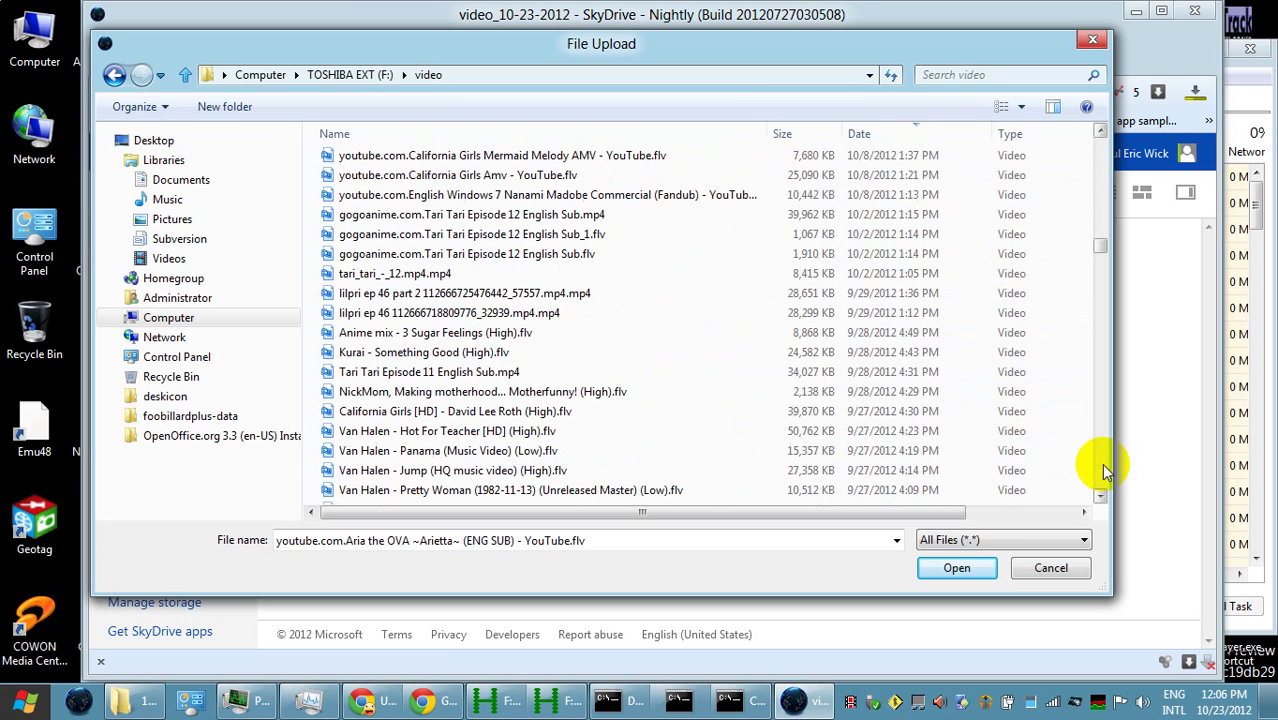
pyautogui.click(1102, 205)
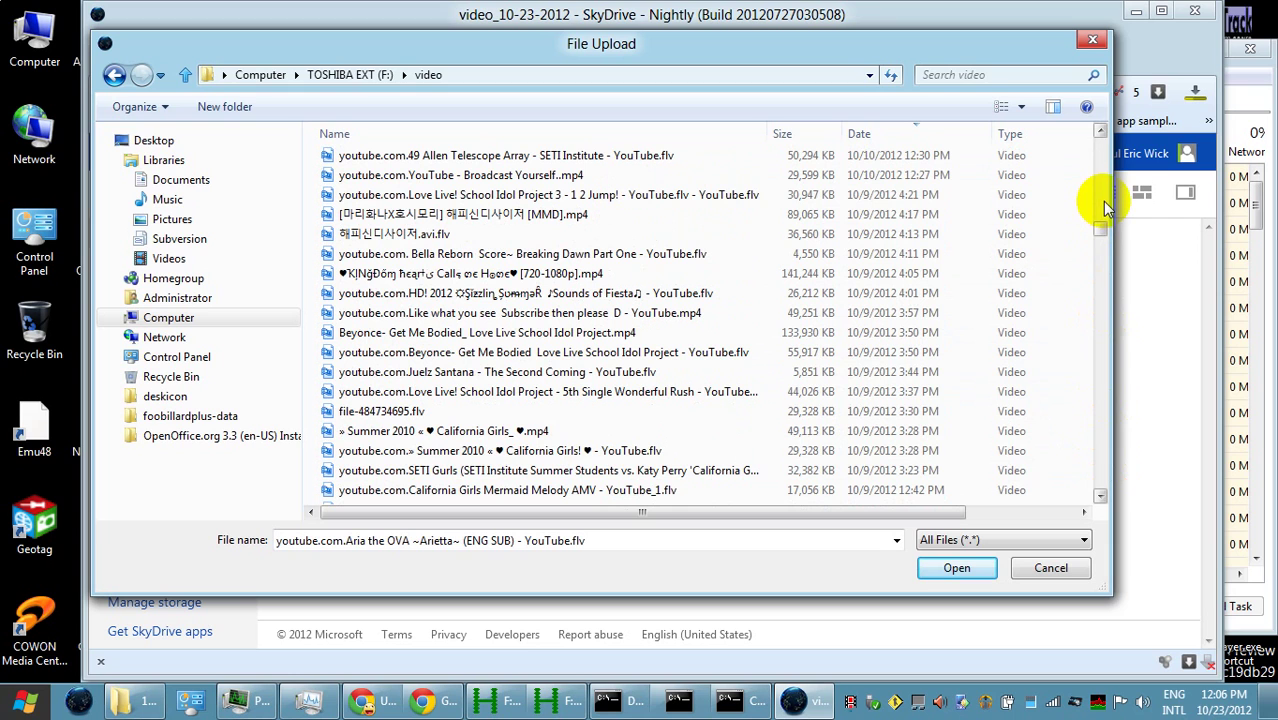
pyautogui.moveTo(508, 56); pyautogui.dragTo(513, 57)
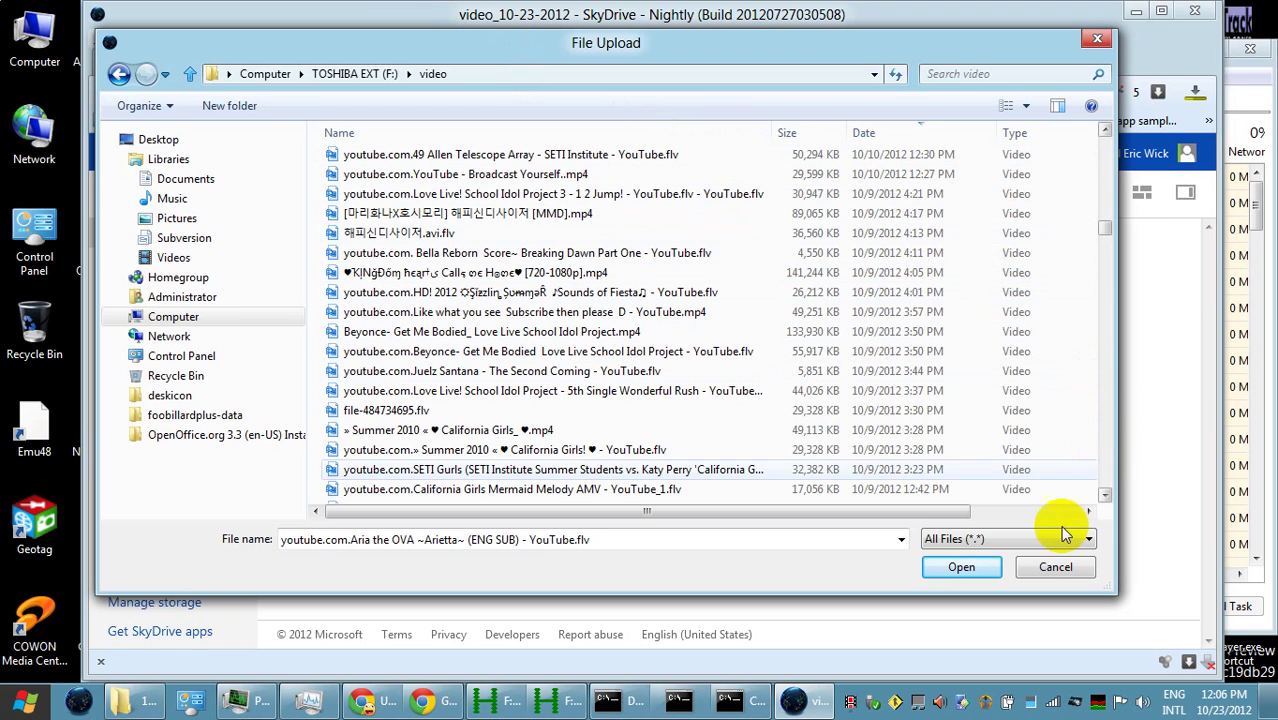
pyautogui.click(1050, 566)
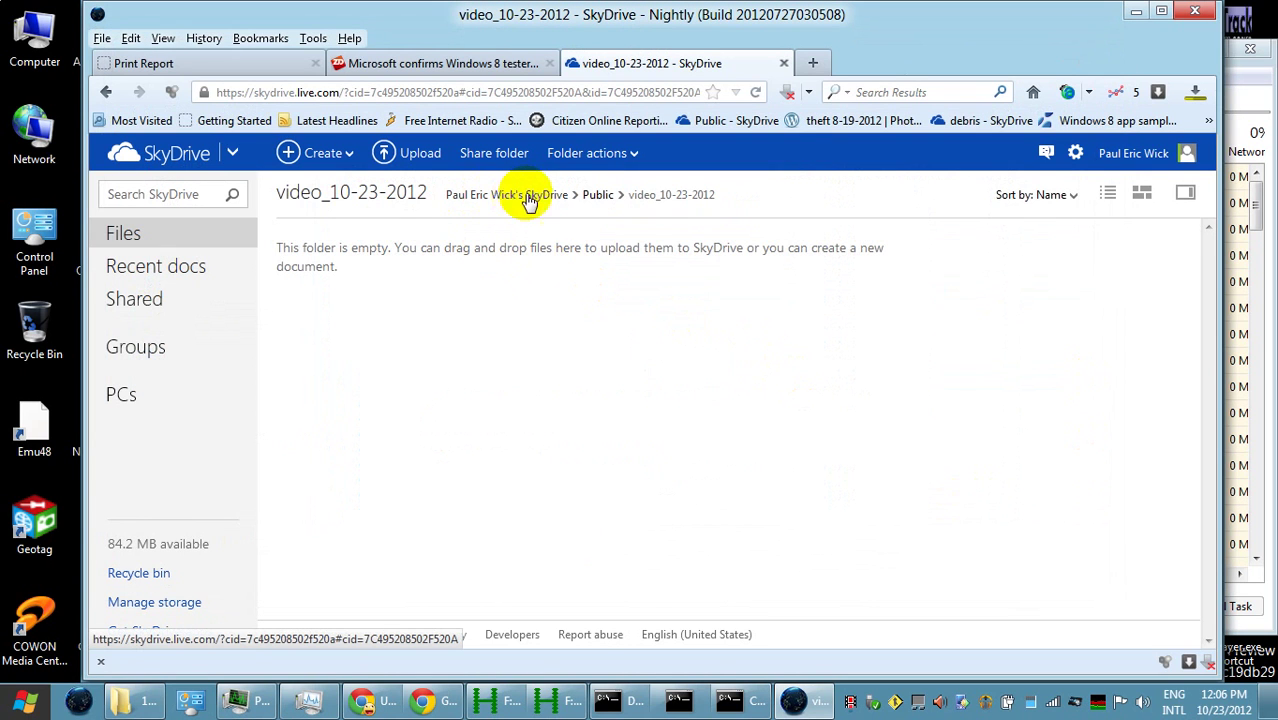
# Reopen the video_10-23-2012 folder from Public and start an upload from the video folder on TOSHIBA EXT (F:)
pyautogui.click(593, 195)
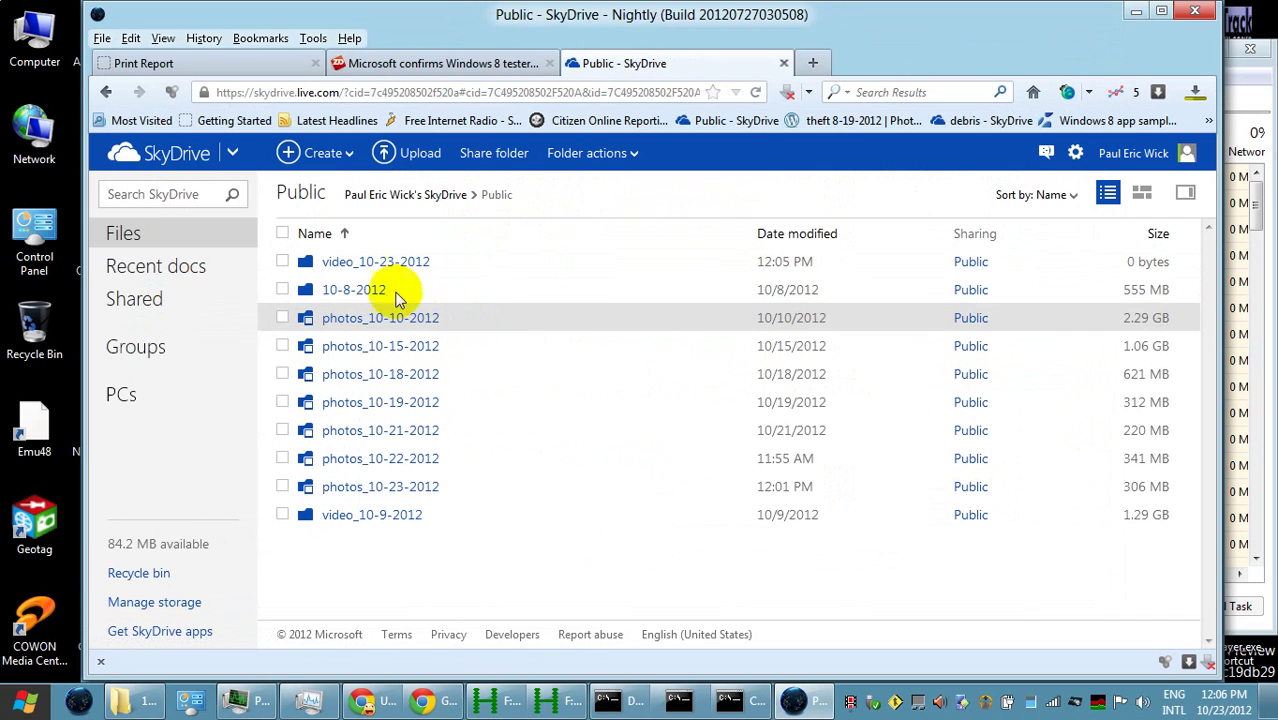
pyautogui.click(373, 265)
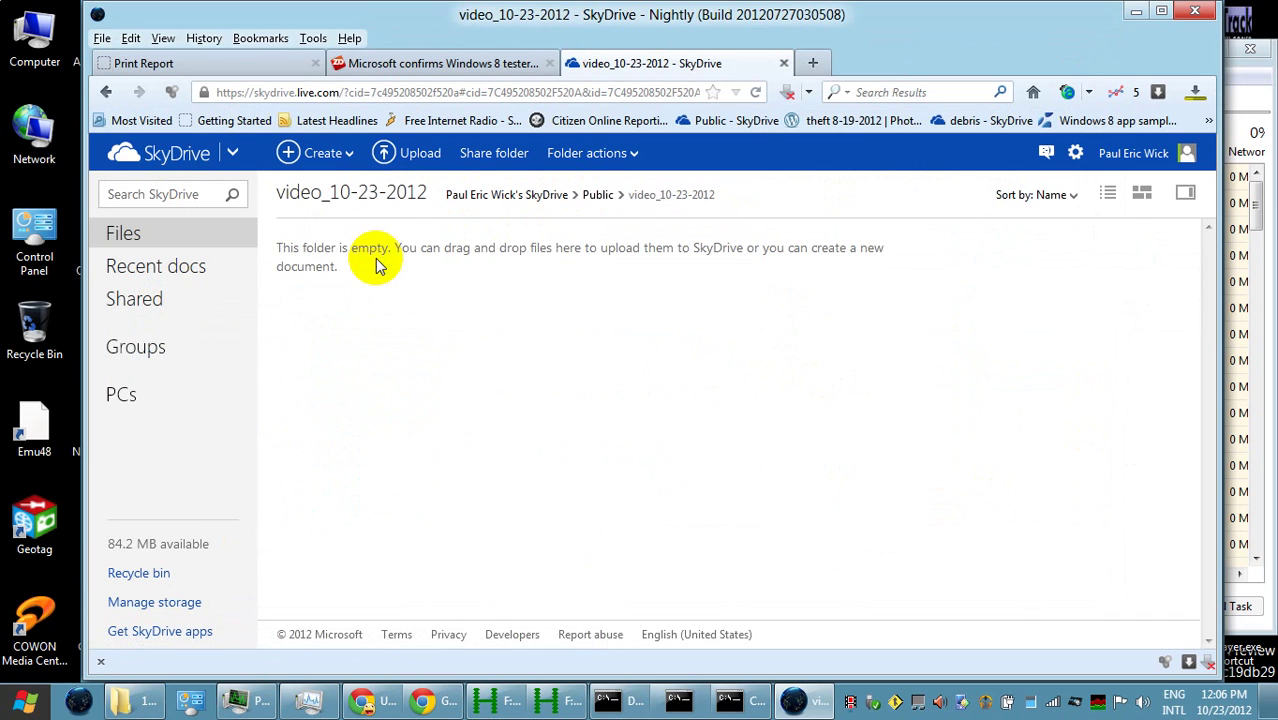
pyautogui.click(420, 155)
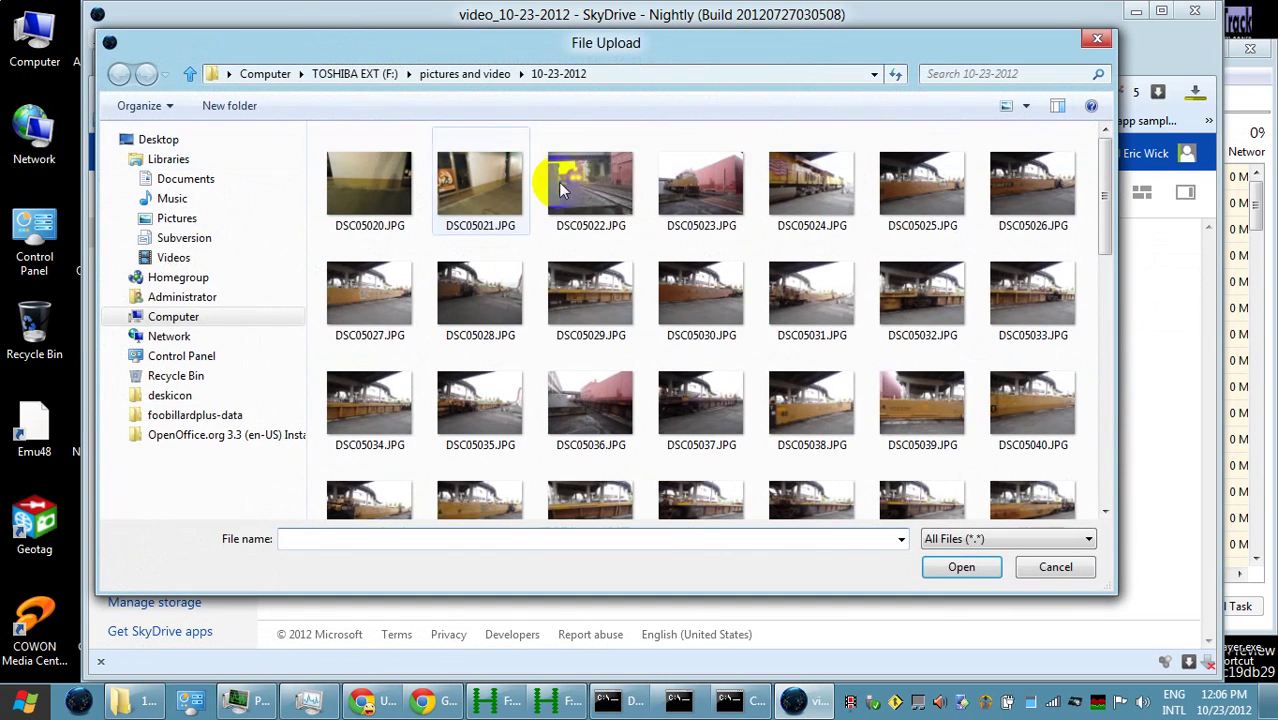
pyautogui.click(340, 77)
pyautogui.scroll(-4, 385, 434)
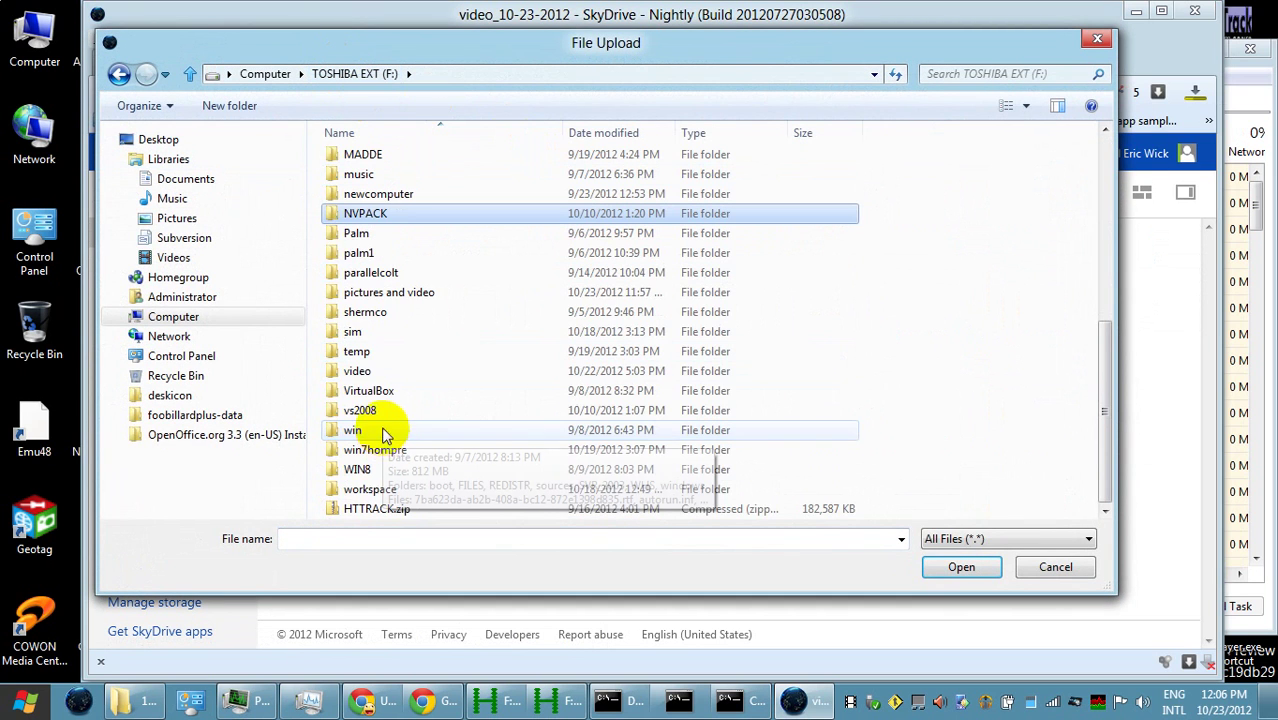
pyautogui.click(376, 374)
pyautogui.doubleClick(376, 374)
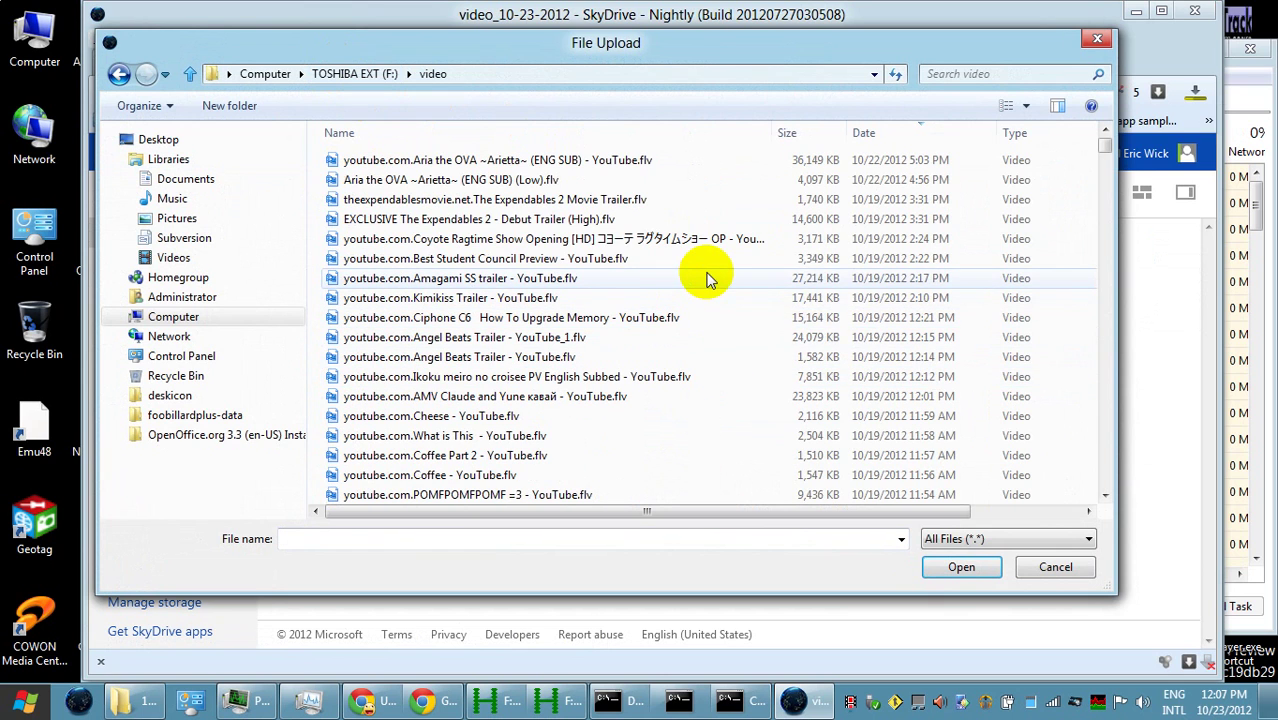
# Select the videos from youtube.com.Aria the OVA ~Arietta~ (ENG SUB) - YouTube.flv through youtube.com.California Girls Amv - YouTube.flv for upload
pyautogui.click(561, 160)
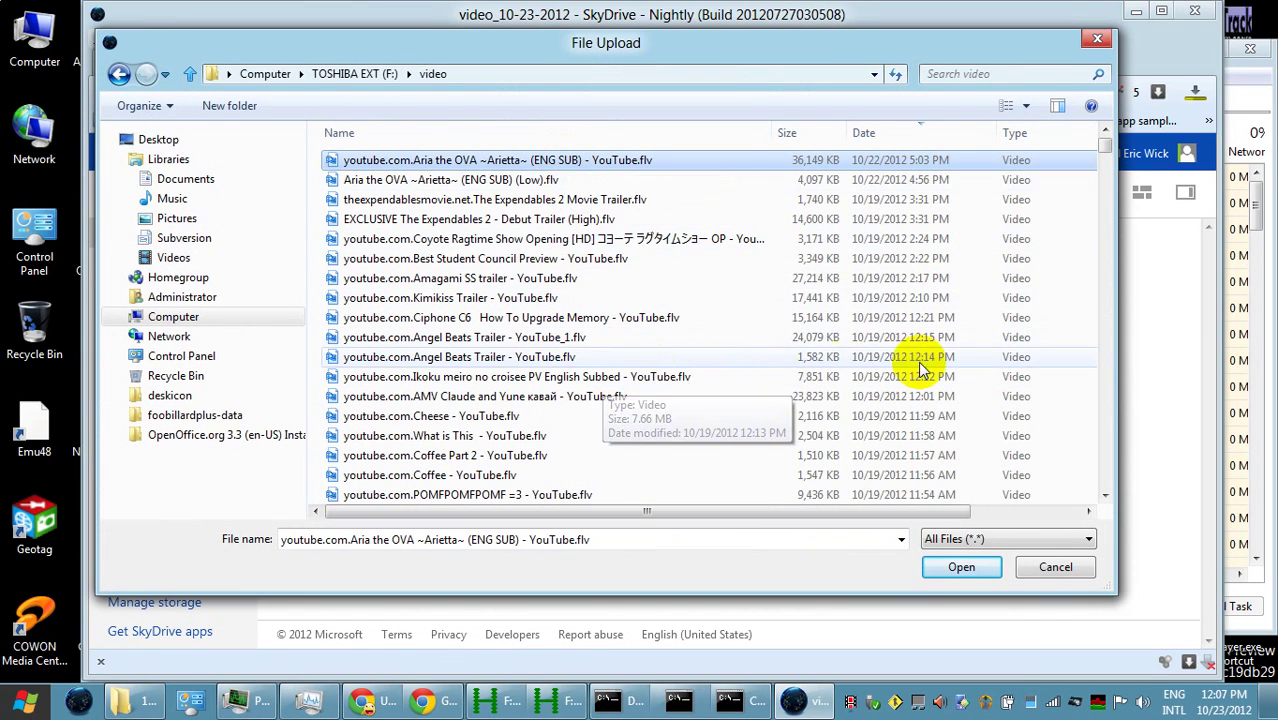
pyautogui.scroll(-20, 1103, 439)
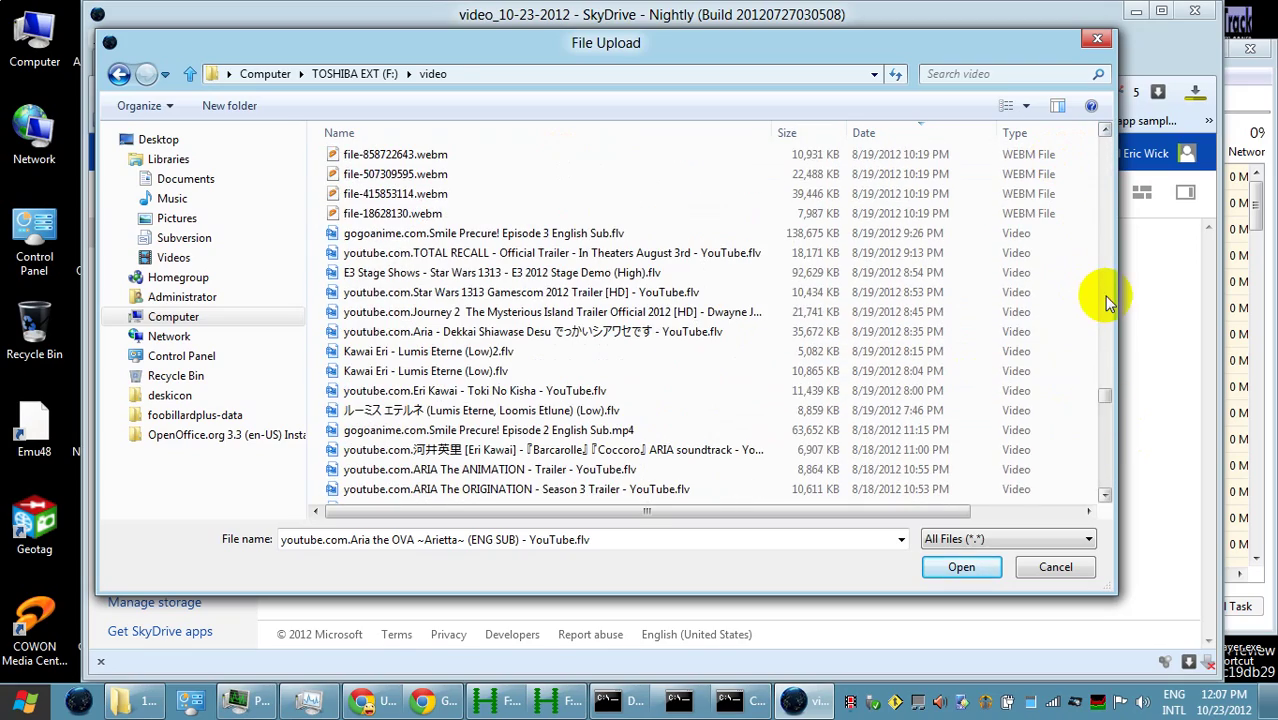
pyautogui.scroll(10, 1104, 296)
pyautogui.scroll(3, 1104, 296)
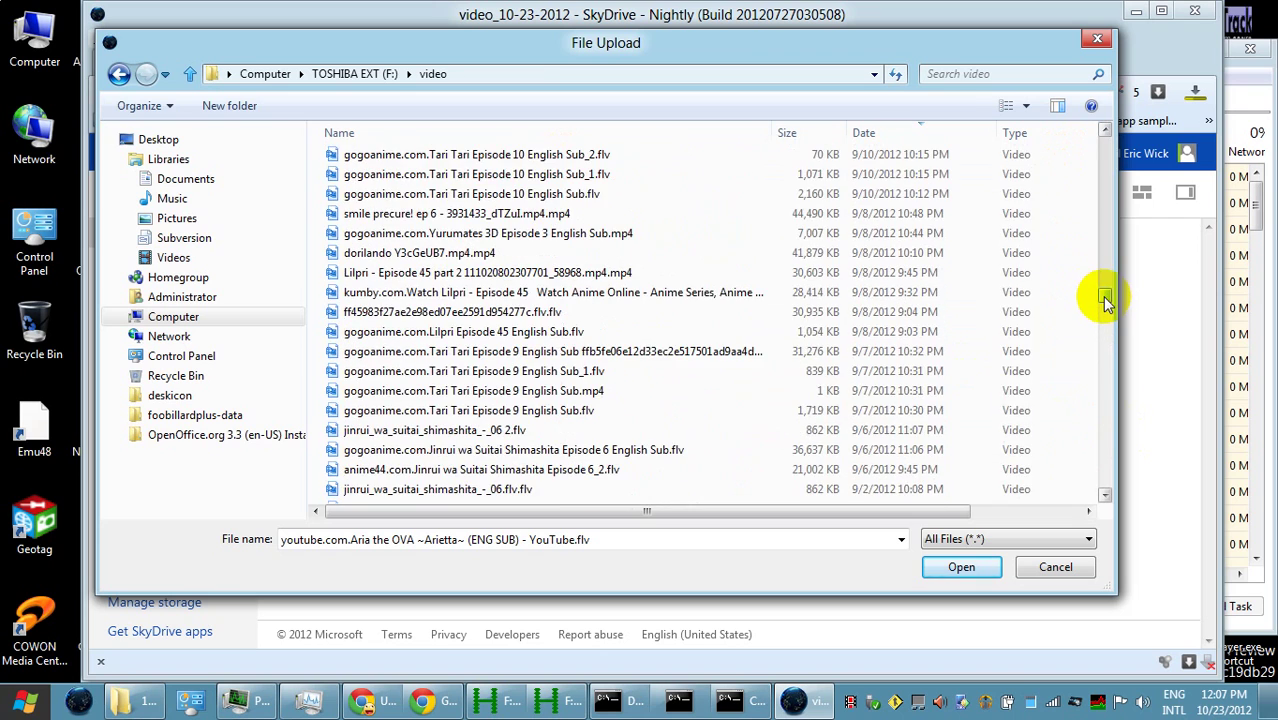
pyautogui.moveTo(1102, 285); pyautogui.dragTo(1104, 215)
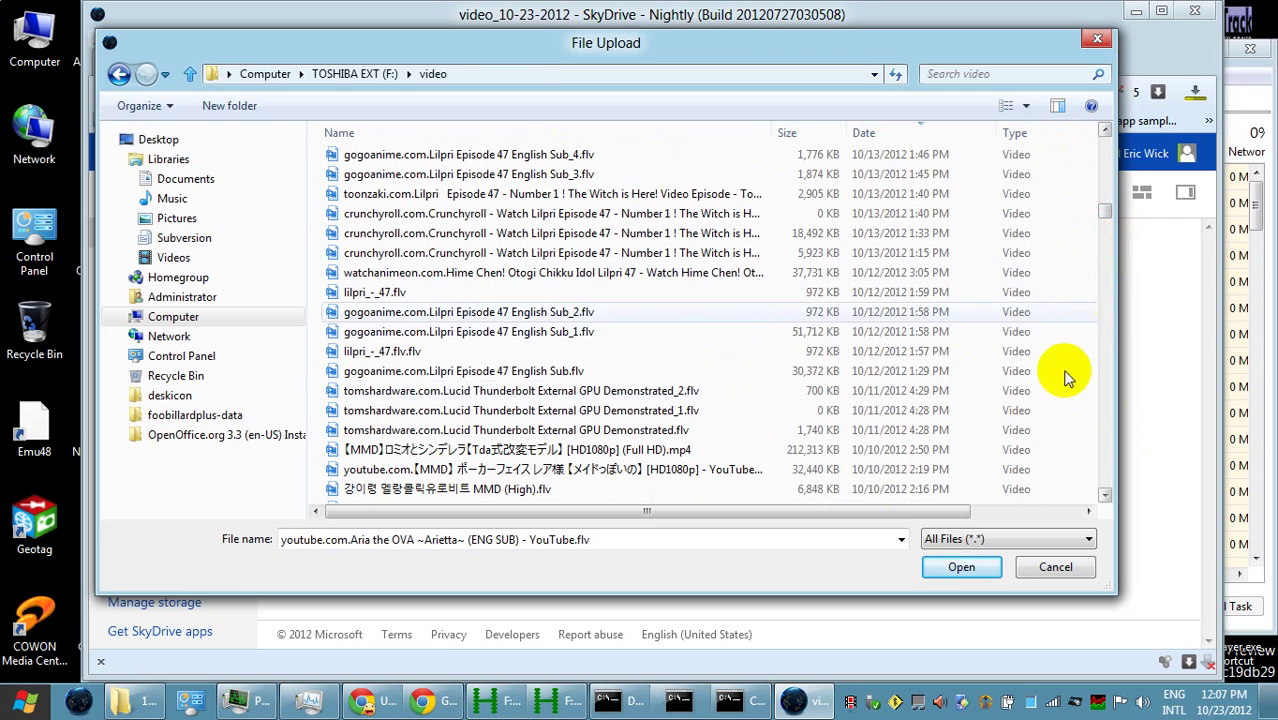
pyautogui.click(1105, 495)
pyautogui.click(1105, 495)
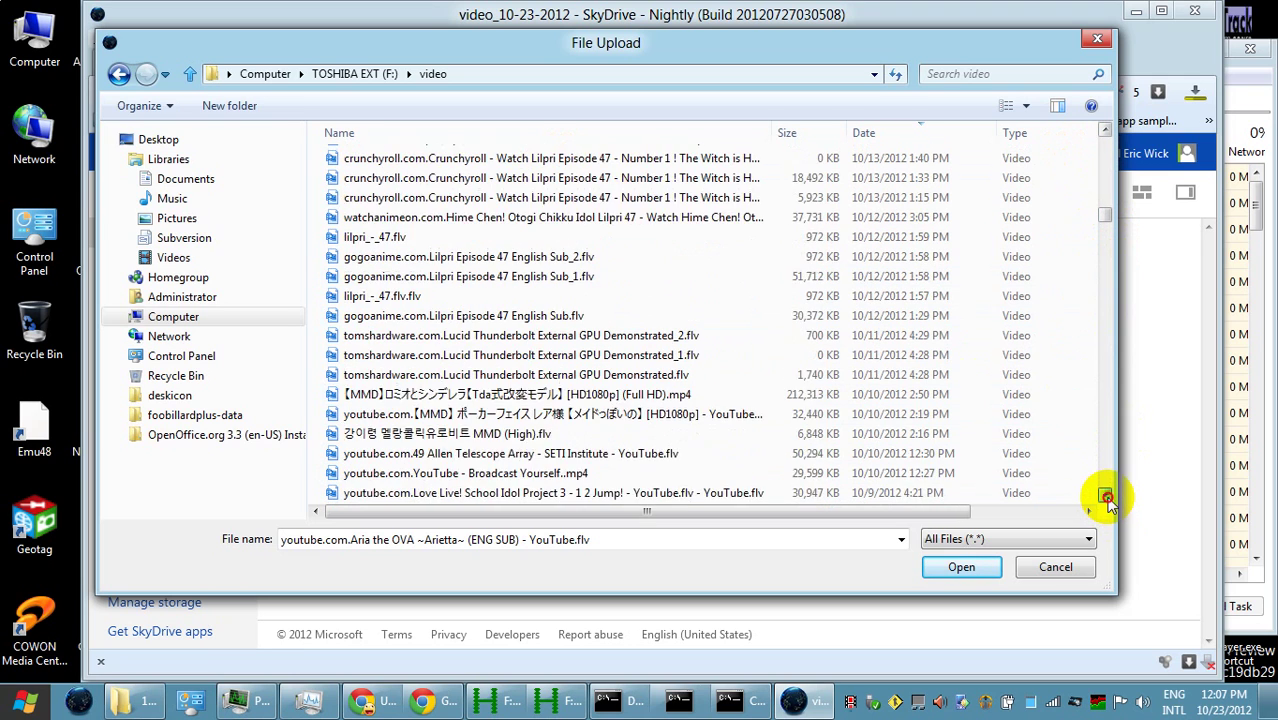
pyautogui.click(1105, 495)
pyautogui.click(1105, 495)
pyautogui.click(1105, 495)
pyautogui.click(1105, 495)
pyautogui.click(1105, 495)
pyautogui.click(1105, 495)
pyautogui.click(1105, 495)
pyautogui.click(1105, 495)
pyautogui.click(1105, 495)
pyautogui.click(1105, 495)
pyautogui.click(1105, 495)
pyautogui.click(1105, 495)
pyautogui.click(1105, 495)
pyautogui.click(1105, 495)
pyautogui.click(1105, 495)
pyautogui.click(1105, 495)
pyautogui.click(1105, 495)
pyautogui.click(1105, 495)
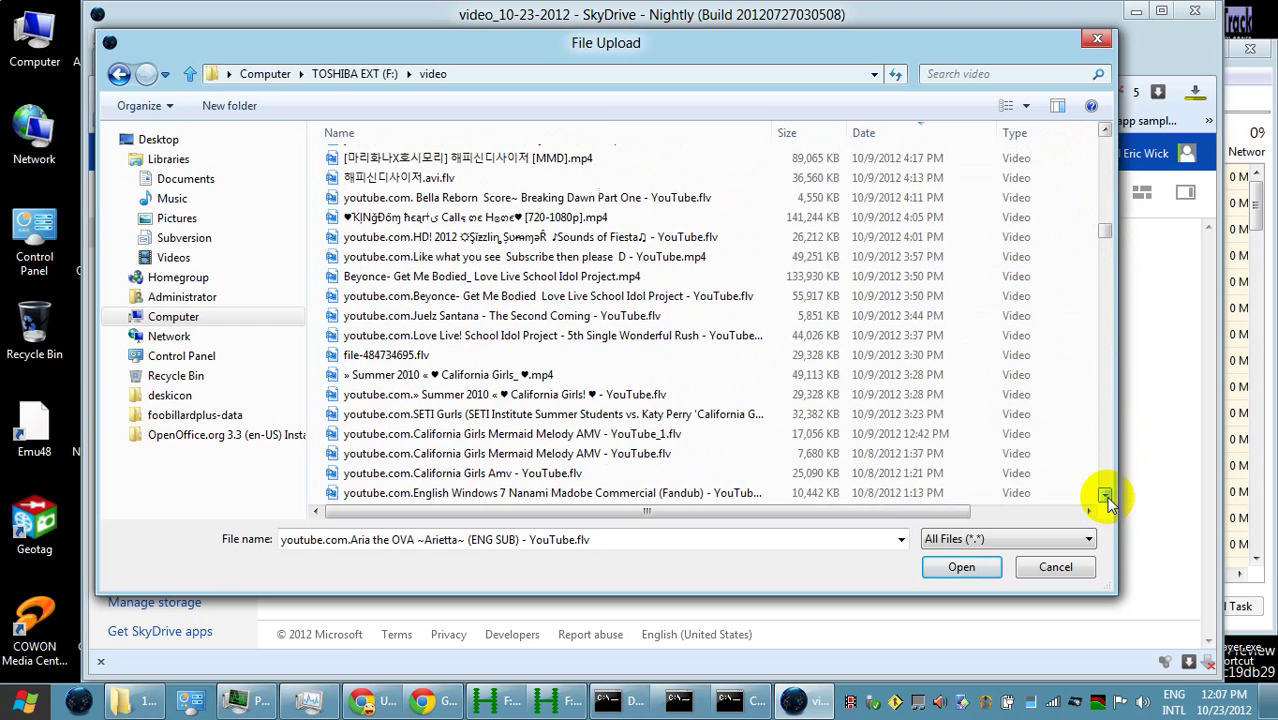
pyautogui.keyDown('shift'); pyautogui.click(520, 477); pyautogui.keyUp('shift')
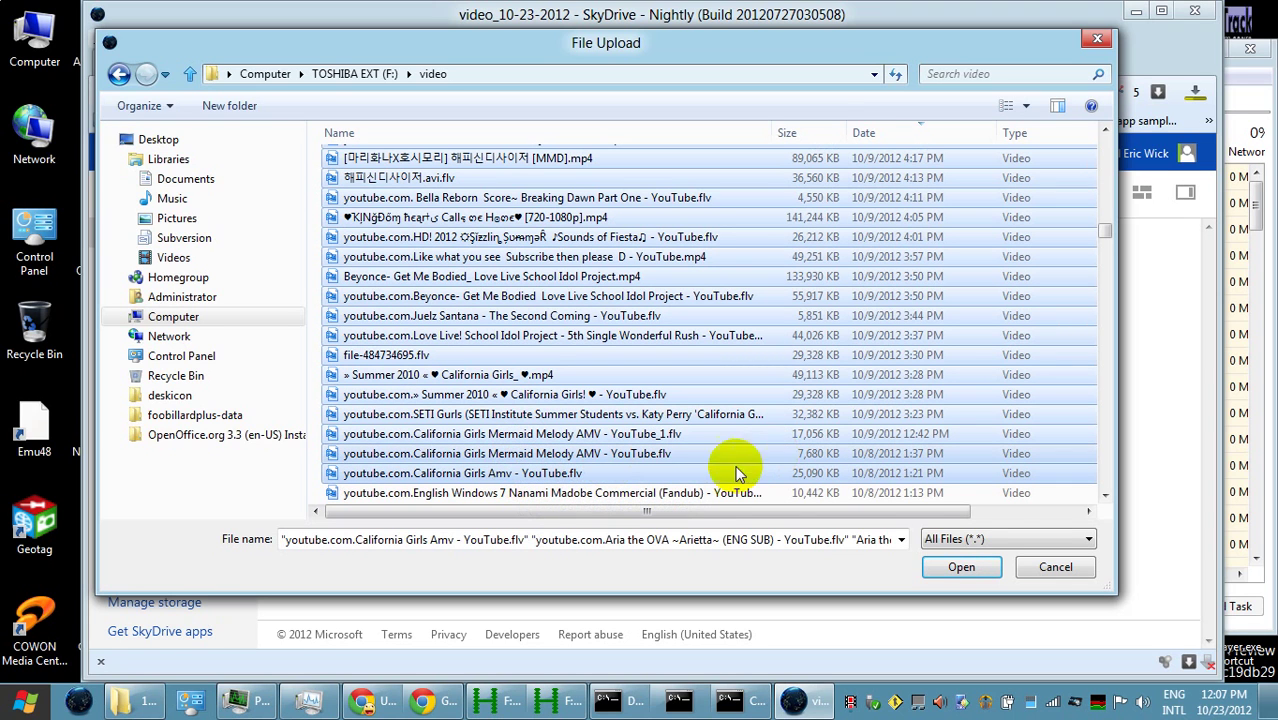
# Extend the selection through gogoanime.com.Tari Tari Episode 12 English Sub.mp4 and upload the selected videos
pyautogui.keyDown('shift'); pyautogui.click(686, 493); pyautogui.keyUp('shift')
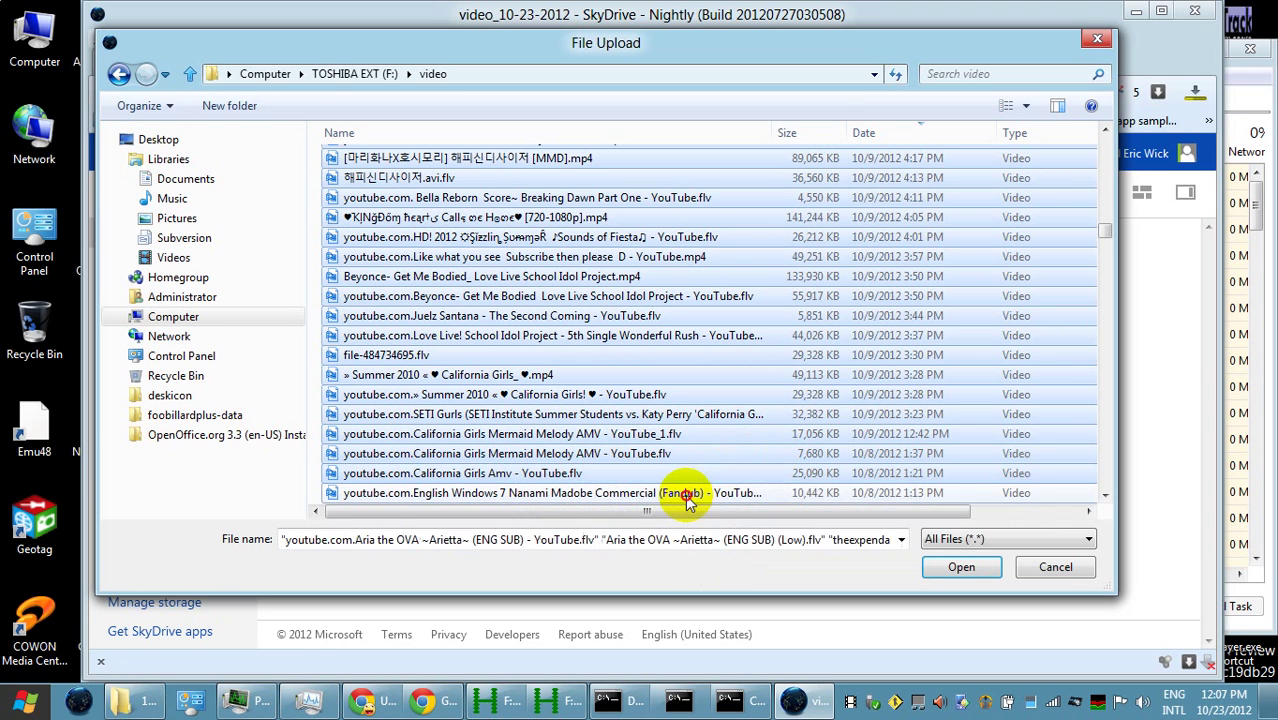
pyautogui.click(1104, 497)
pyautogui.click(1105, 497)
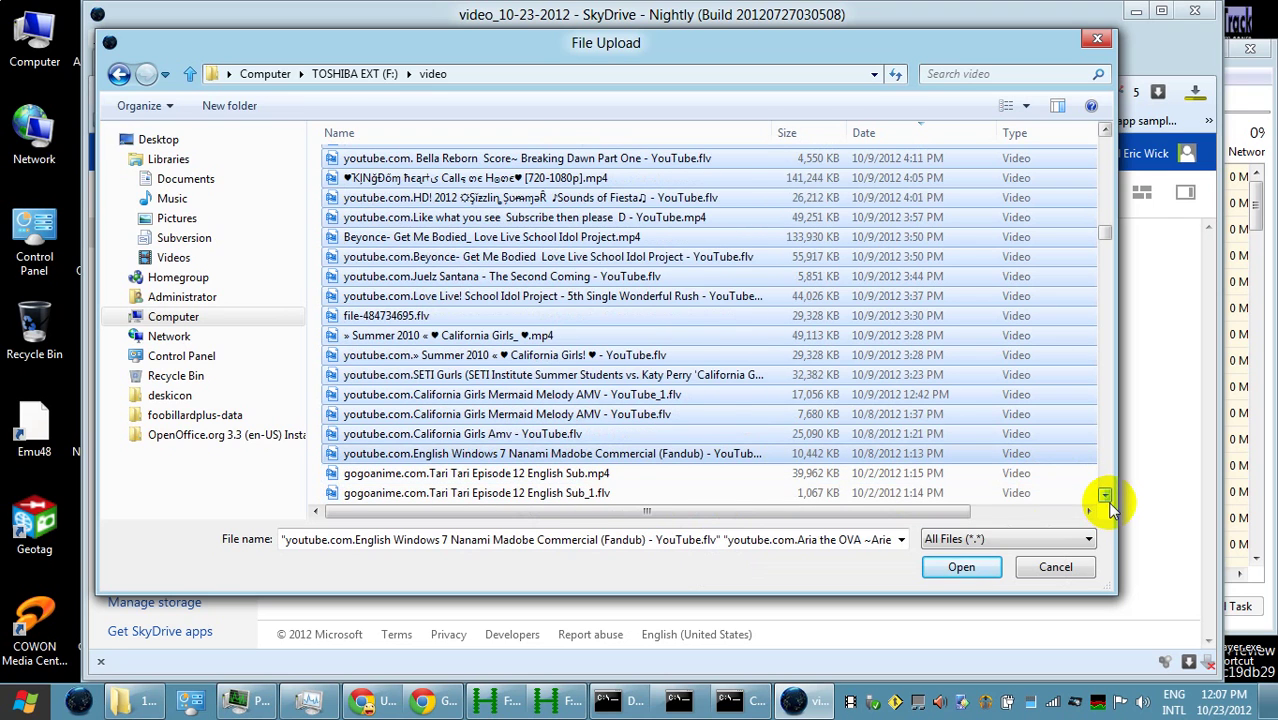
pyautogui.keyDown('shift'); pyautogui.click(505, 474); pyautogui.keyUp('shift')
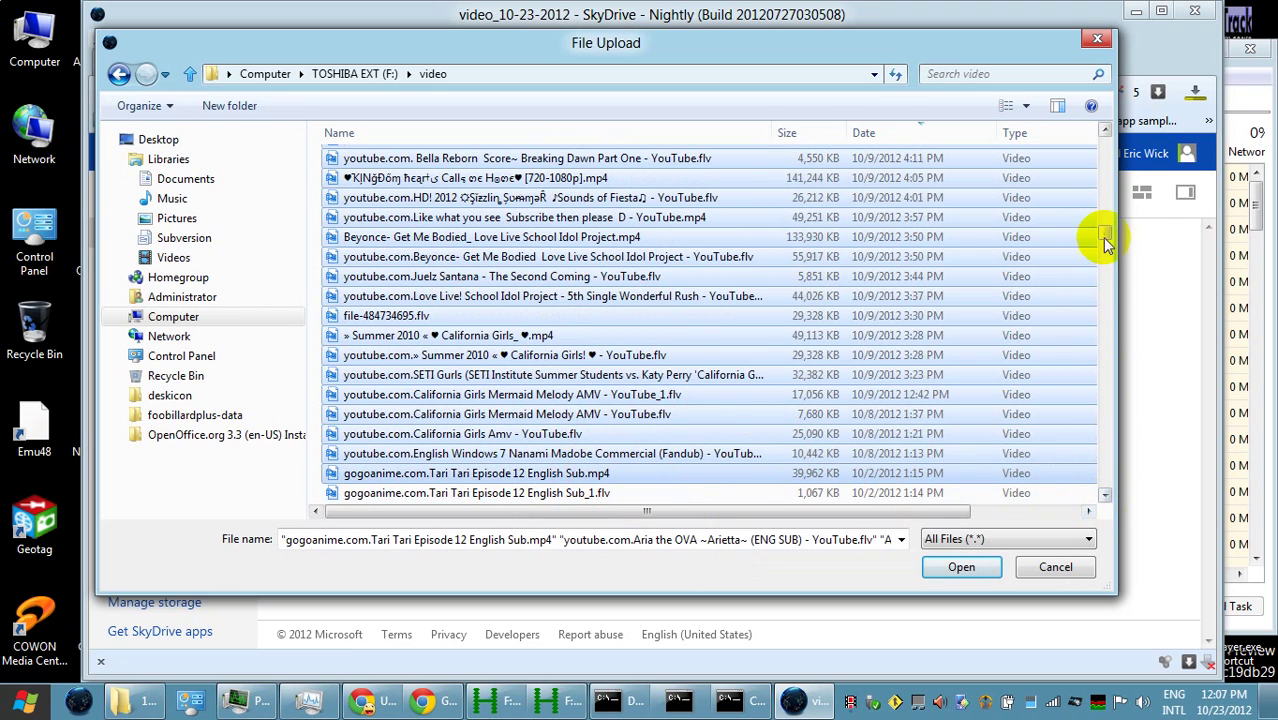
pyautogui.moveTo(1101, 230); pyautogui.dragTo(1083, 160)
pyautogui.click(955, 566)
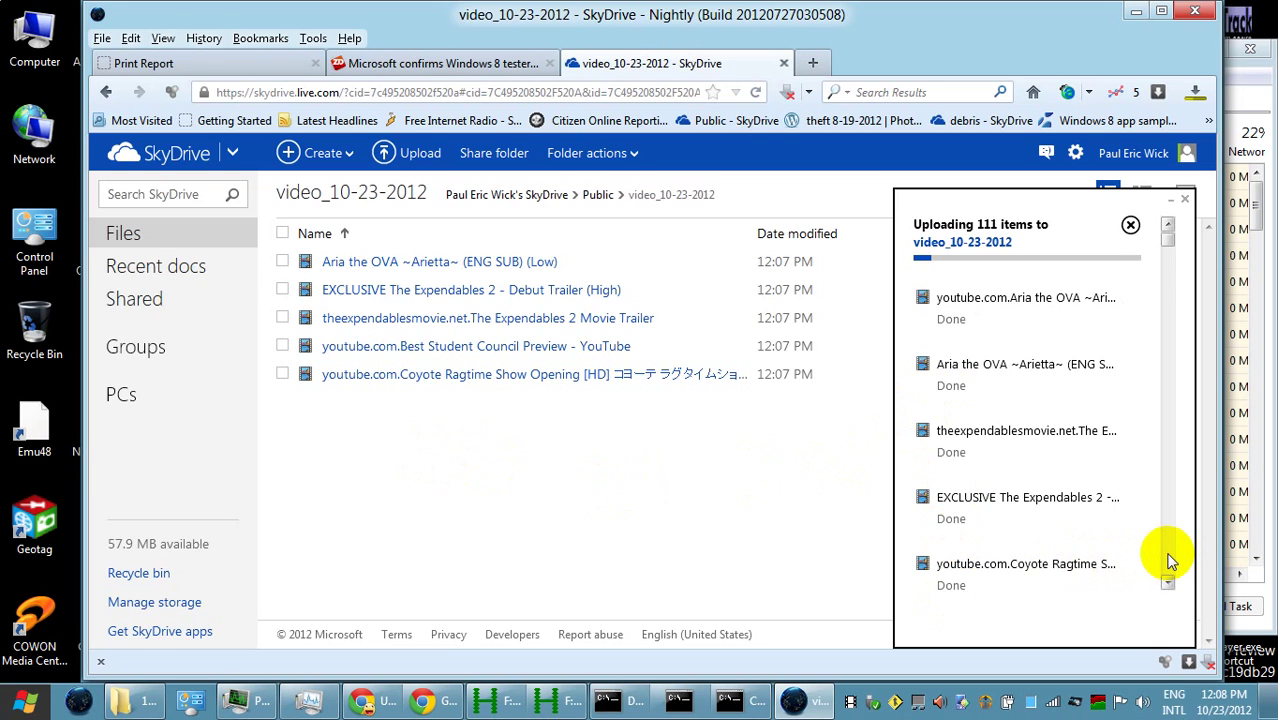
# Review the status of the video uploads, then cancel all upload tasks still in progress
pyautogui.scroll(-3, 1172, 562)
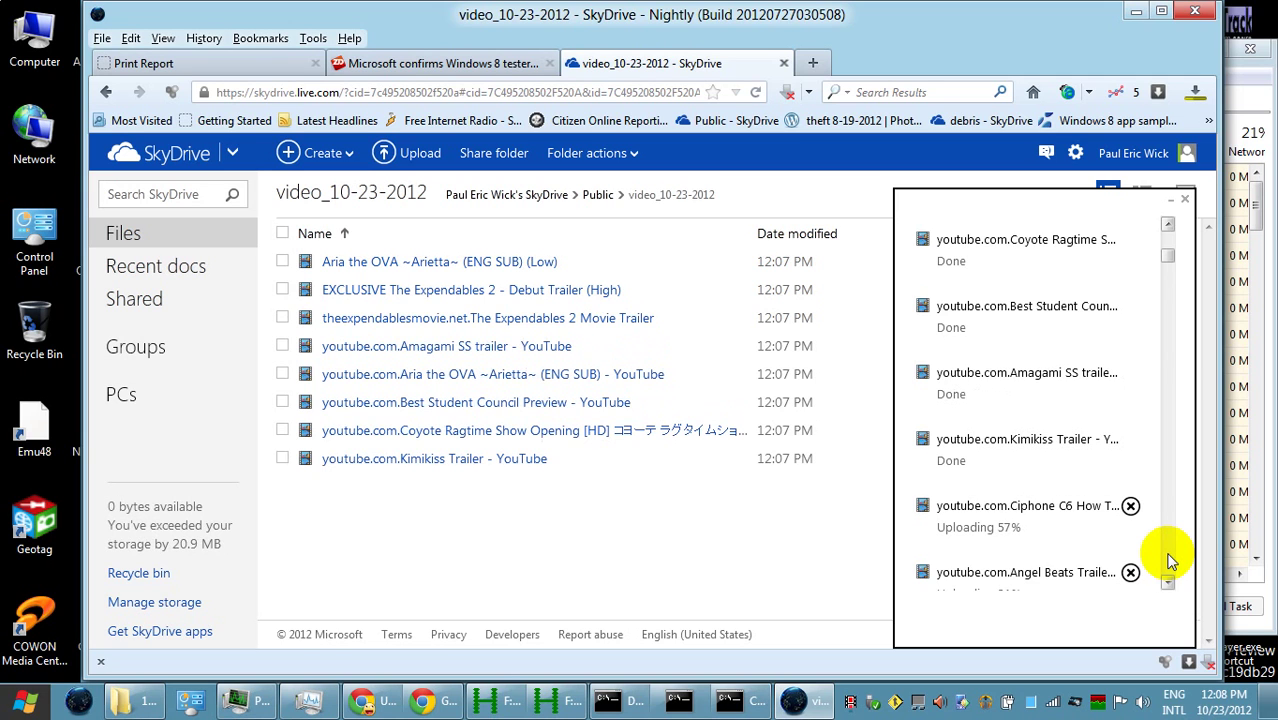
pyautogui.scroll(-3, 1172, 562)
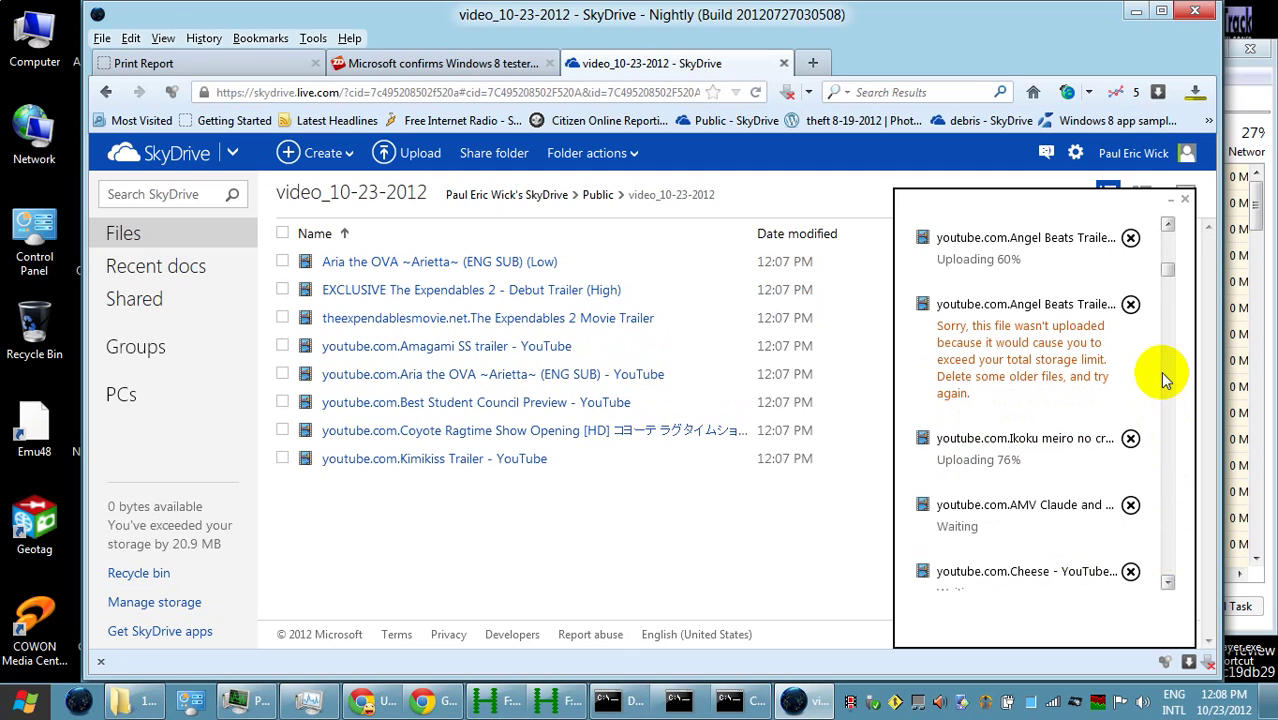
pyautogui.scroll(1, 1166, 345)
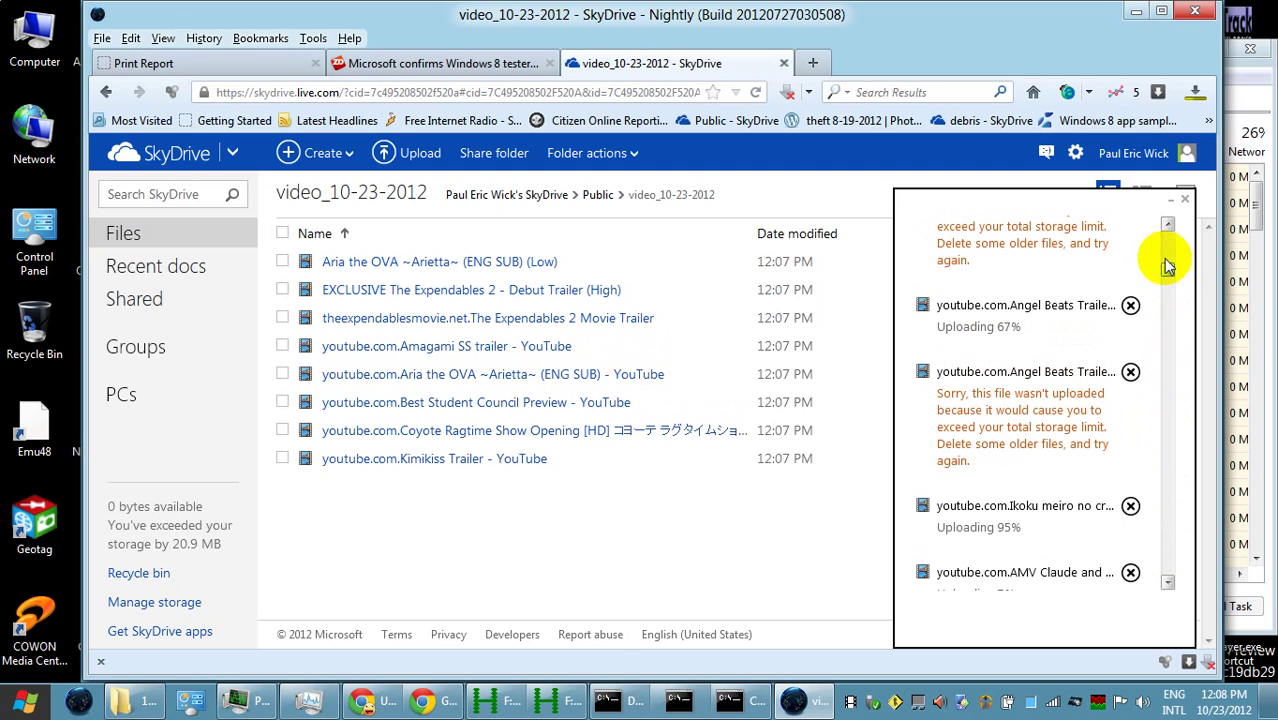
pyautogui.click(1184, 199)
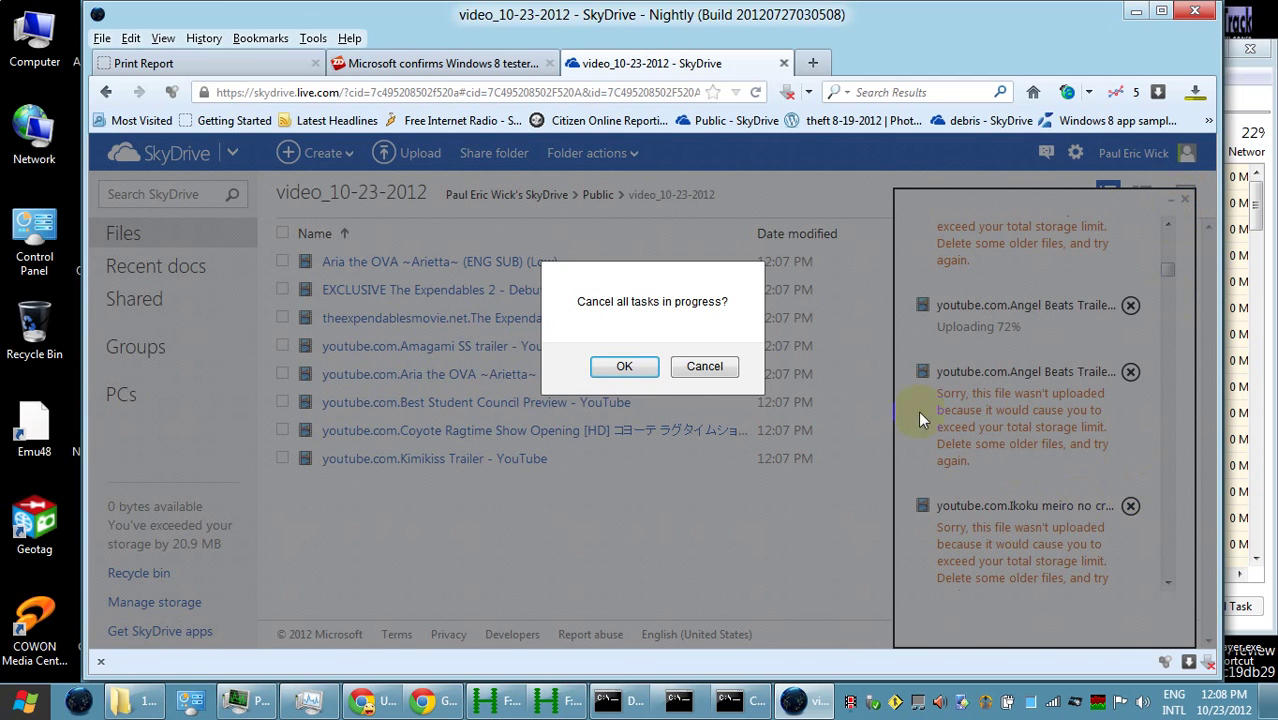
pyautogui.click(640, 368)
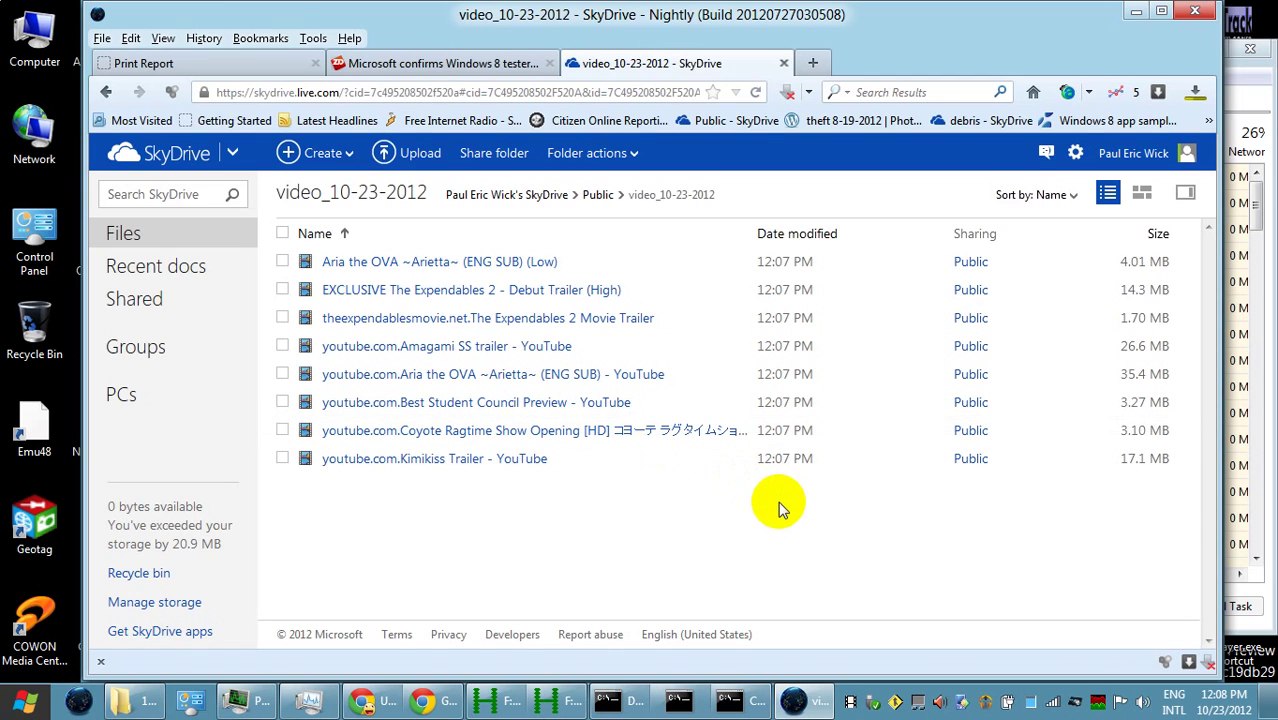